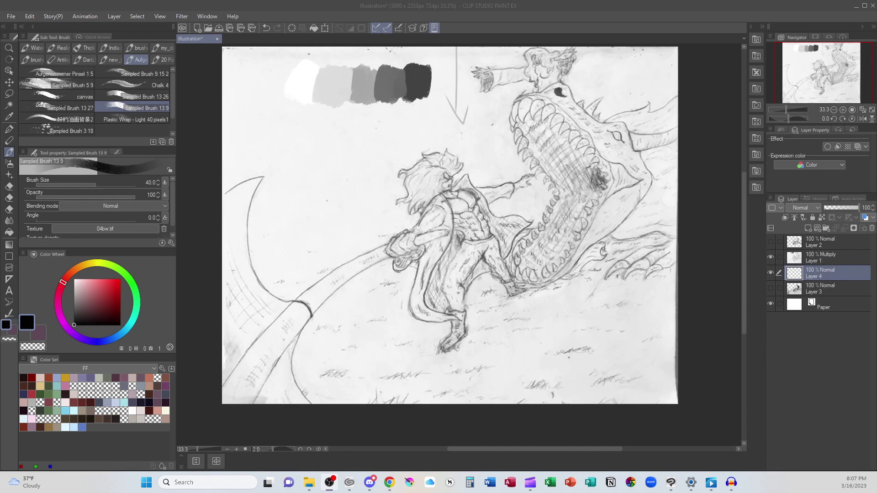
Draw a circle in the empty background left of the swordsman with the Mapping pen and block it in with dark grey using Sampled Brush 13 9.
click(8, 130)
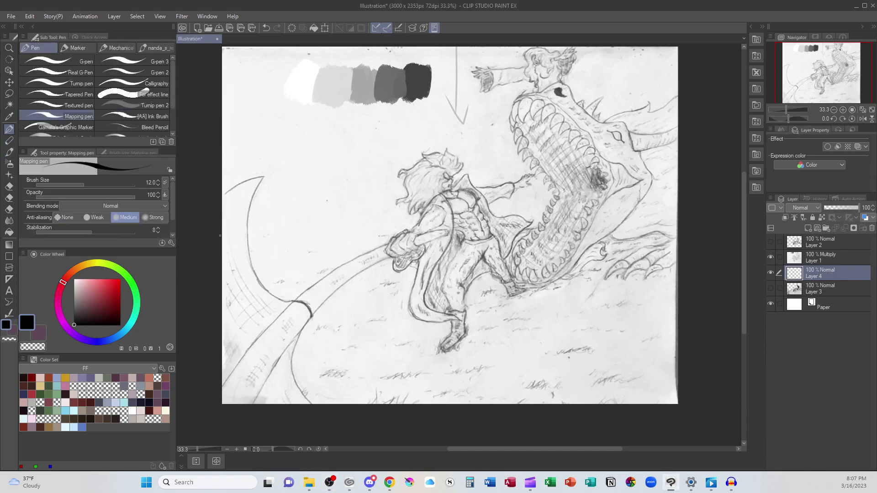
mouse_move(325, 157)
mouse_down()
mouse_move(338, 190)
mouse_move(311, 157)
mouse_up()
alt+click(388, 85)
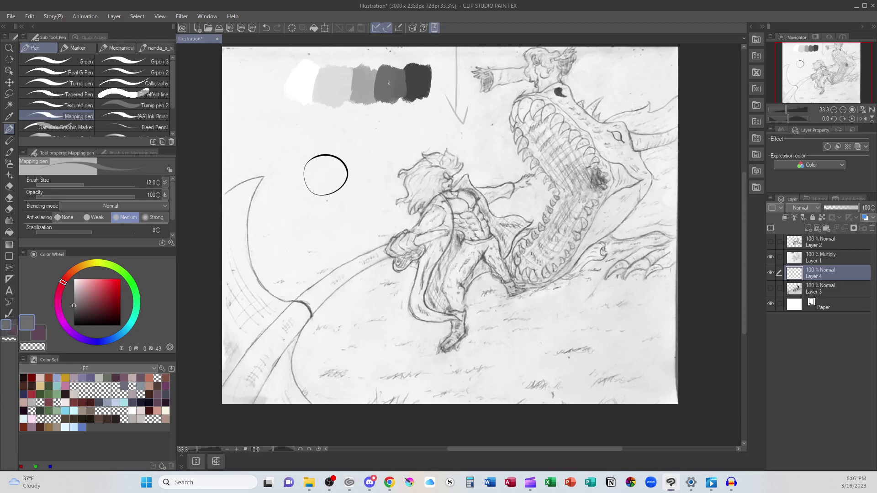
key(b)
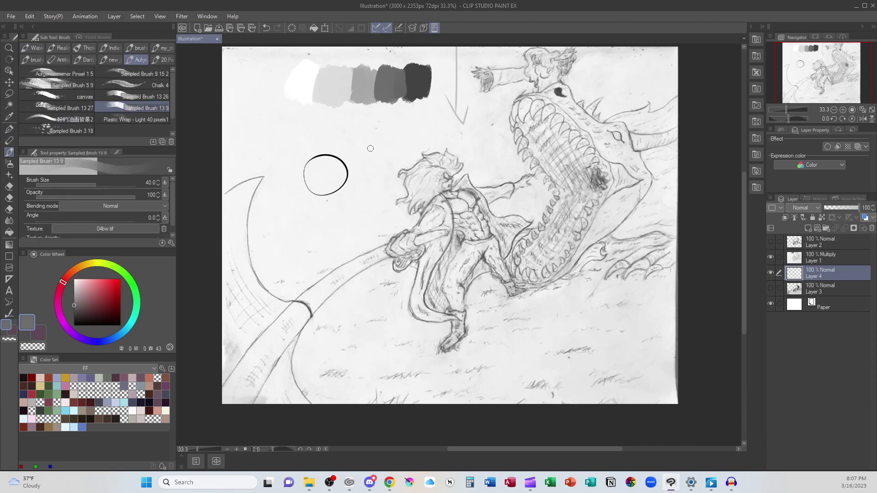
scroll(371, 148, up, 2)
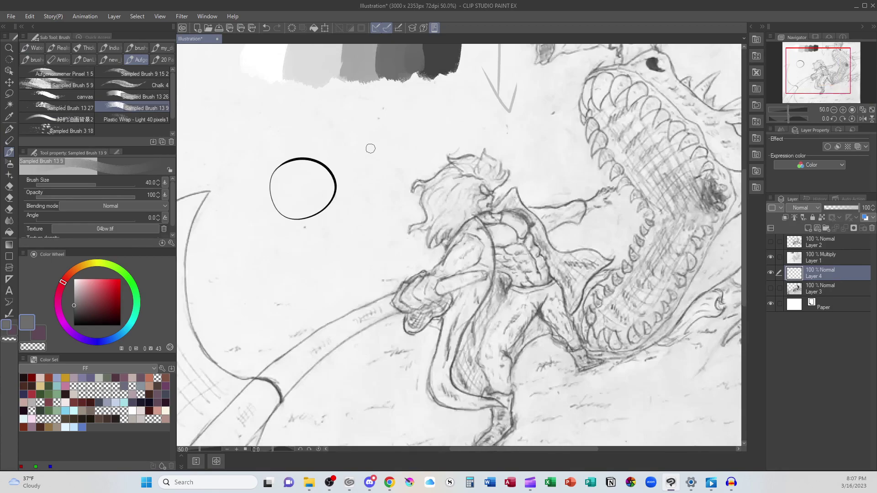
key(bracketright)
key(bracketright)
key(bracketright)
key(bracketright)
key(bracketright)
mouse_move(294, 173)
mouse_down()
mouse_move(302, 210)
mouse_move(304, 185)
mouse_move(286, 169)
mouse_move(321, 199)
mouse_move(289, 182)
mouse_move(311, 204)
mouse_move(323, 192)
mouse_move(290, 204)
mouse_move(302, 173)
mouse_move(310, 207)
mouse_move(304, 186)
mouse_move(316, 178)
mouse_move(302, 187)
mouse_move(309, 180)
mouse_move(295, 171)
mouse_move(321, 178)
mouse_move(296, 169)
mouse_move(322, 179)
mouse_move(321, 189)
mouse_move(307, 170)
mouse_move(304, 212)
mouse_move(295, 209)
mouse_move(324, 194)
mouse_move(288, 196)
mouse_move(305, 191)
mouse_move(290, 163)
mouse_move(292, 193)
mouse_move(305, 186)
mouse_move(301, 162)
mouse_move(309, 186)
mouse_move(289, 172)
mouse_move(302, 165)
mouse_move(305, 201)
mouse_move(326, 187)
mouse_move(321, 198)
mouse_move(331, 189)
mouse_move(330, 197)
mouse_move(300, 195)
mouse_move(329, 177)
mouse_move(322, 169)
mouse_move(324, 193)
mouse_move(300, 169)
mouse_move(313, 187)
mouse_move(310, 167)
mouse_move(285, 169)
mouse_move(295, 177)
mouse_move(290, 205)
mouse_move(321, 183)
mouse_move(303, 216)
mouse_move(299, 166)
mouse_move(310, 167)
mouse_move(287, 192)
mouse_move(322, 183)
mouse_move(299, 206)
mouse_move(332, 194)
mouse_move(314, 199)
mouse_up()
Shade the circle into a sphere, blending light grey sampled from the value swatches into the dark base with a smaller brush.
alt+click(273, 59)
alt+click(295, 209)
key(bracketleft)
key(bracketleft)
key(bracketleft)
key(bracketleft)
alt+click(304, 180)
alt+click(289, 208)
alt+click(310, 196)
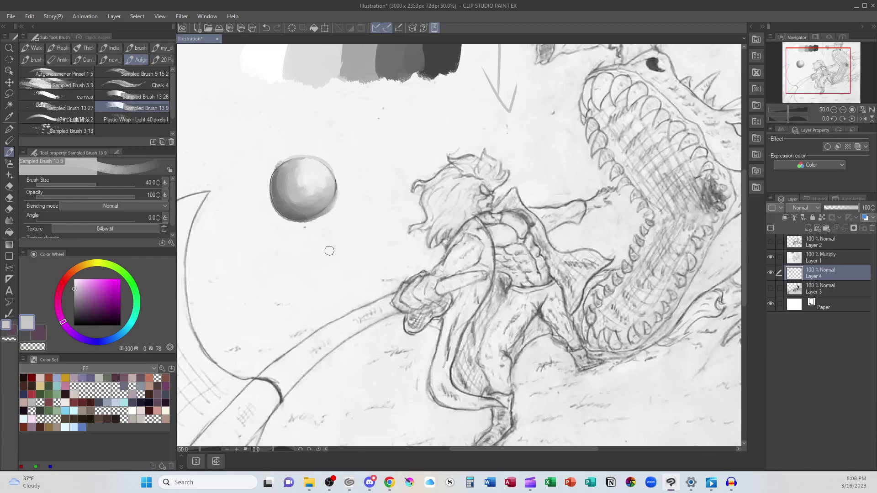
scroll(329, 251, down, 1)
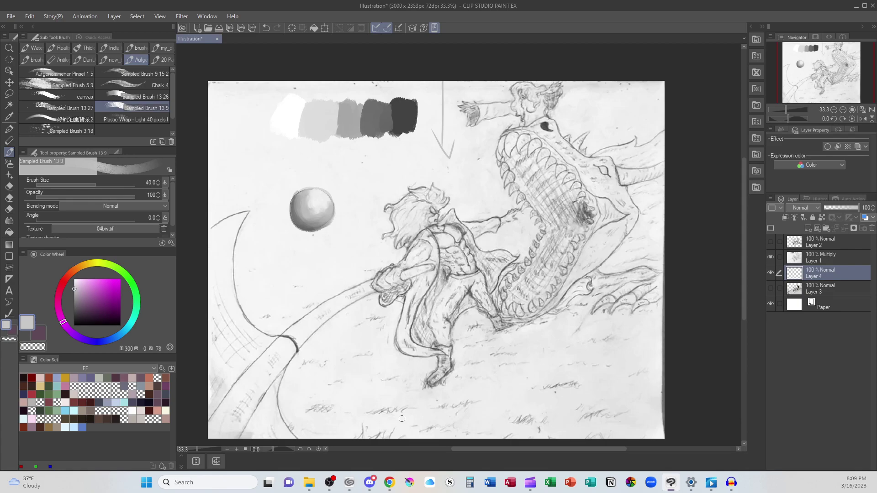
Lasso the swordsman's lower leg and foot and adjust the selection's position around them.
key(m)
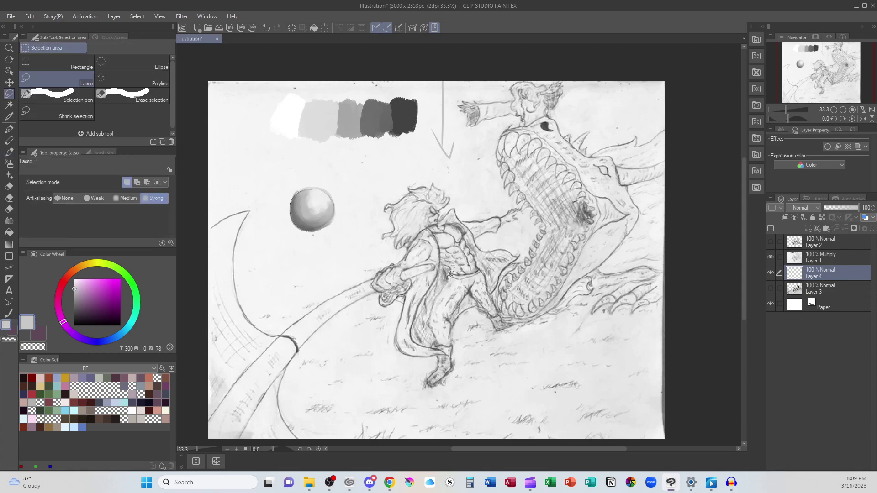
mouse_move(450, 274)
mouse_down()
mouse_move(428, 314)
mouse_move(437, 344)
mouse_move(420, 388)
mouse_move(464, 372)
mouse_move(474, 292)
mouse_up()
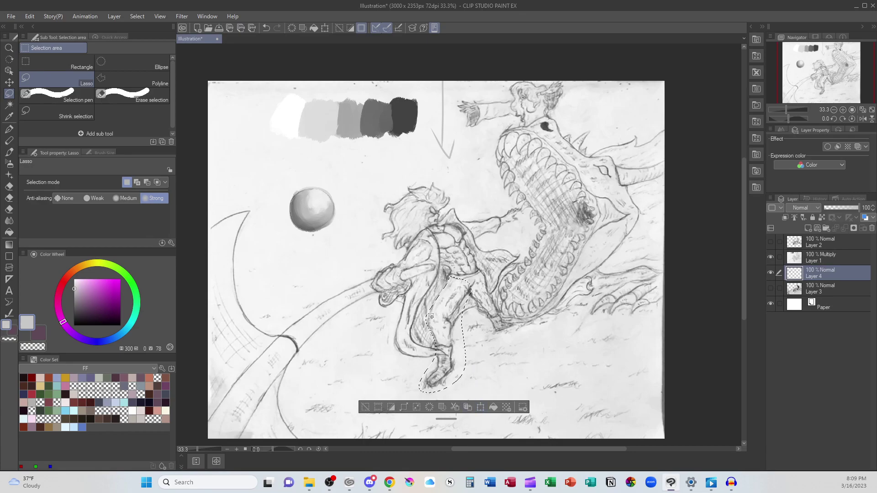
click(503, 368)
mouse_move(464, 326)
mouse_down()
mouse_move(443, 307)
mouse_move(429, 340)
mouse_move(441, 362)
mouse_move(421, 383)
mouse_move(455, 376)
mouse_move(461, 330)
mouse_up()
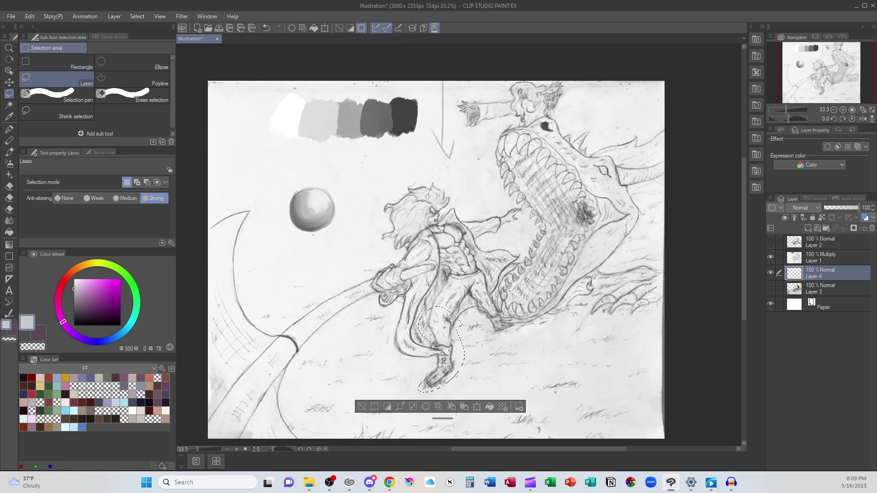
drag(438, 376, 445, 365)
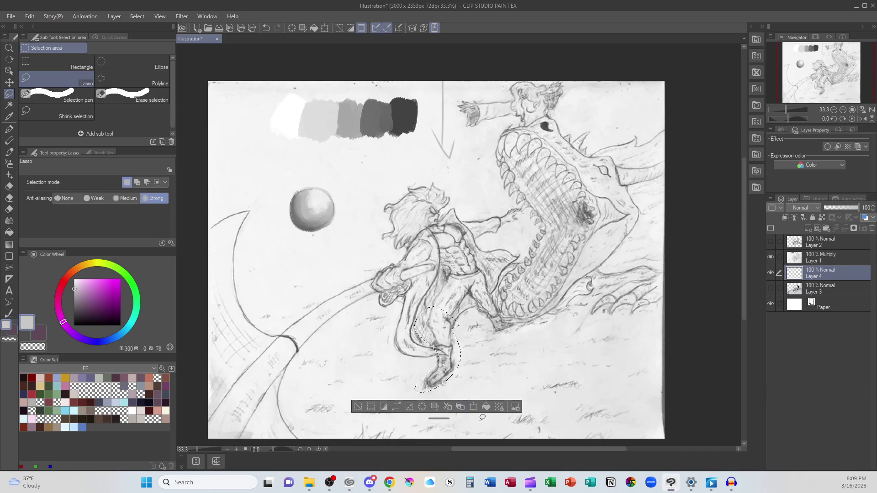
Try moving the selected lower leg on Layer 1 slightly up and to the right with Scale/Rotate, and clear the selection.
click(473, 406)
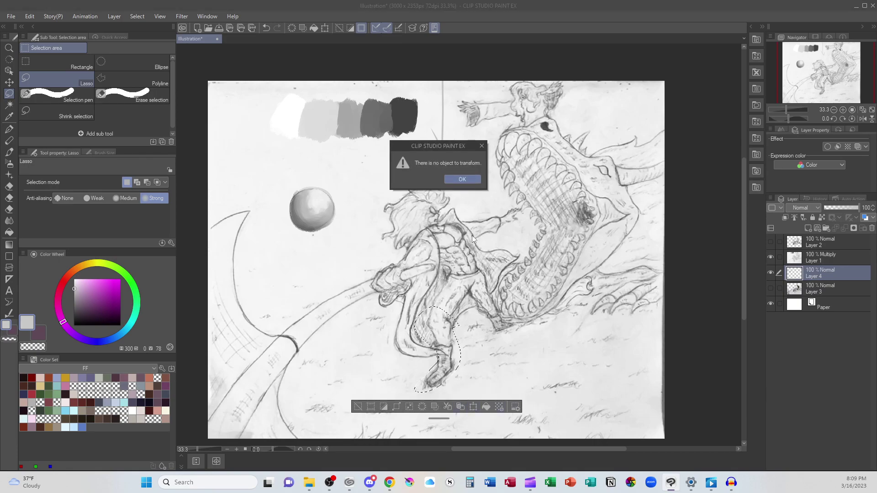
click(463, 179)
click(822, 258)
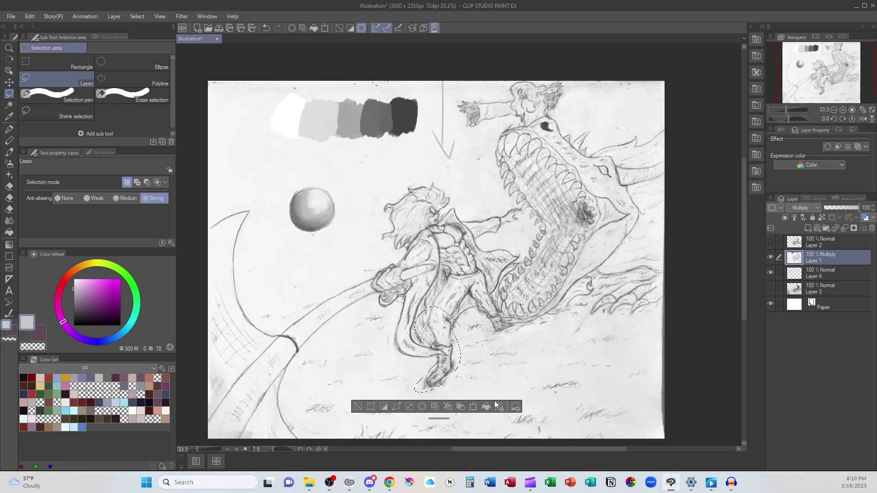
click(473, 407)
drag(444, 336, 461, 321)
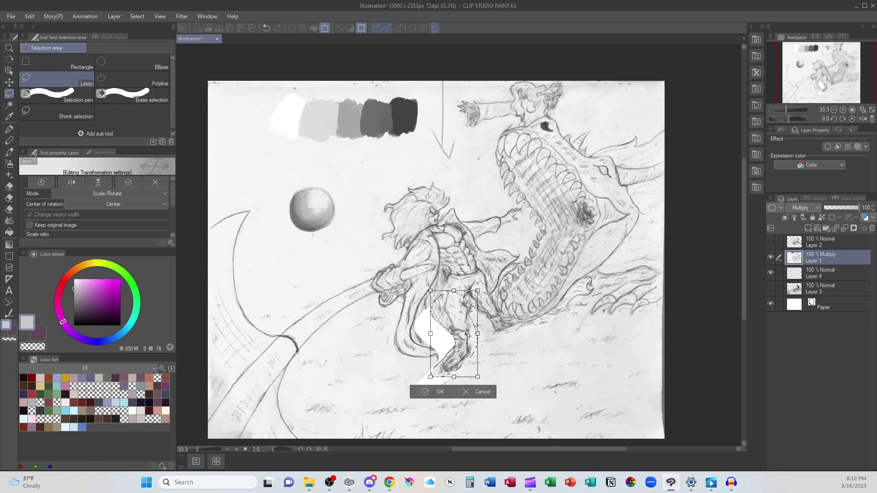
click(440, 392)
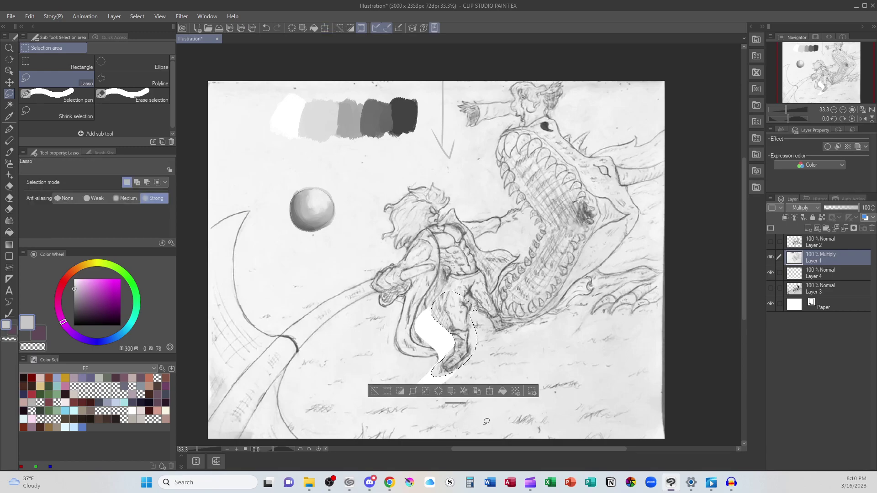
key(ctrl+d)
Try sketching new foot and leg lines beside the moved leg using the Mapping pen in grey and dark grey.
key(p)
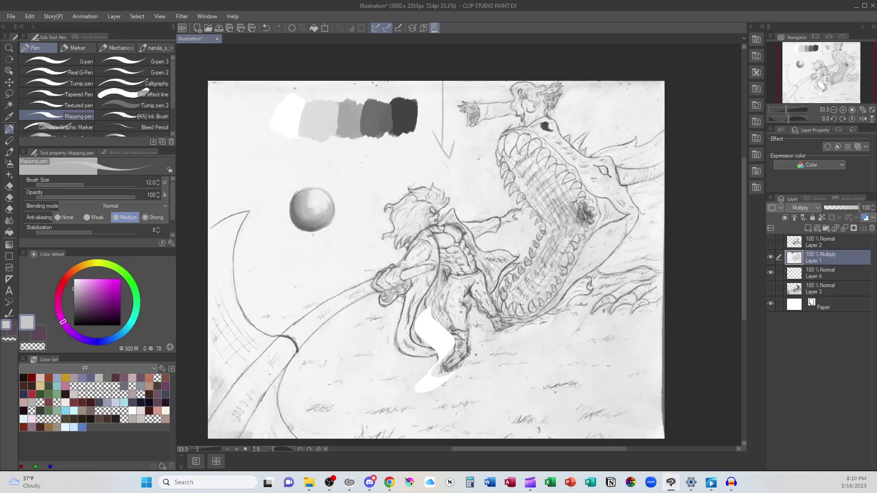
mouse_move(471, 348)
mouse_down()
mouse_move(481, 360)
mouse_move(455, 354)
mouse_move(477, 376)
mouse_move(480, 367)
mouse_up()
alt+click(584, 212)
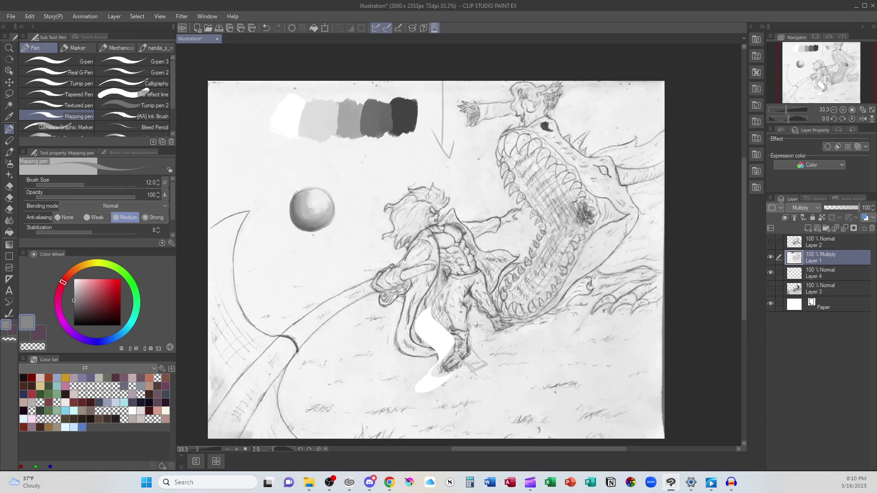
alt+click(402, 112)
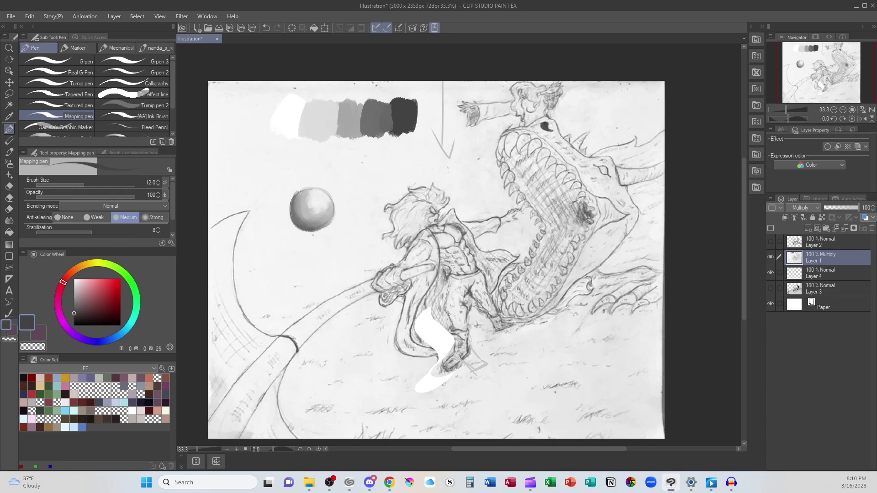
drag(449, 310, 451, 336)
mouse_move(473, 372)
mouse_down()
mouse_move(474, 351)
mouse_move(480, 359)
mouse_move(469, 346)
mouse_move(486, 364)
mouse_move(459, 364)
mouse_move(479, 367)
mouse_up()
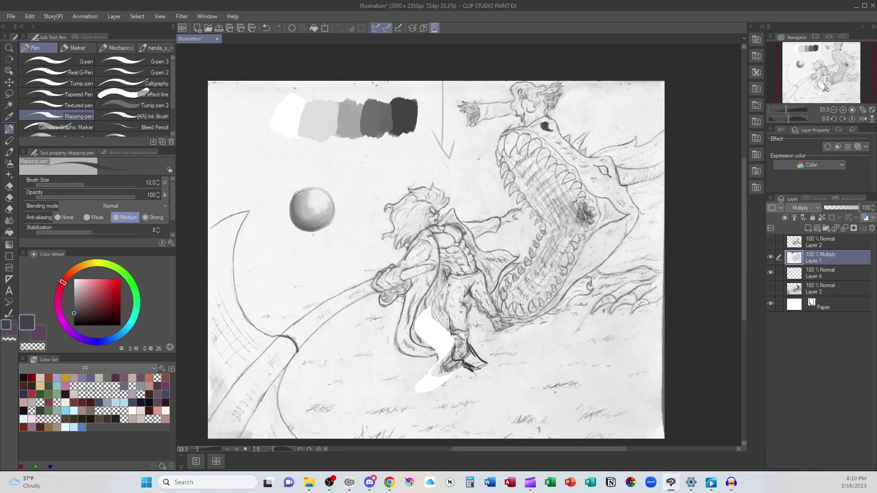
drag(449, 285, 446, 309)
Undo the sketched foot lines and the leg move, and clear the remaining selection.
key(ctrl+z)
key(ctrl+z)
key(ctrl+z)
key(ctrl+z)
key(ctrl+z)
key(ctrl+z)
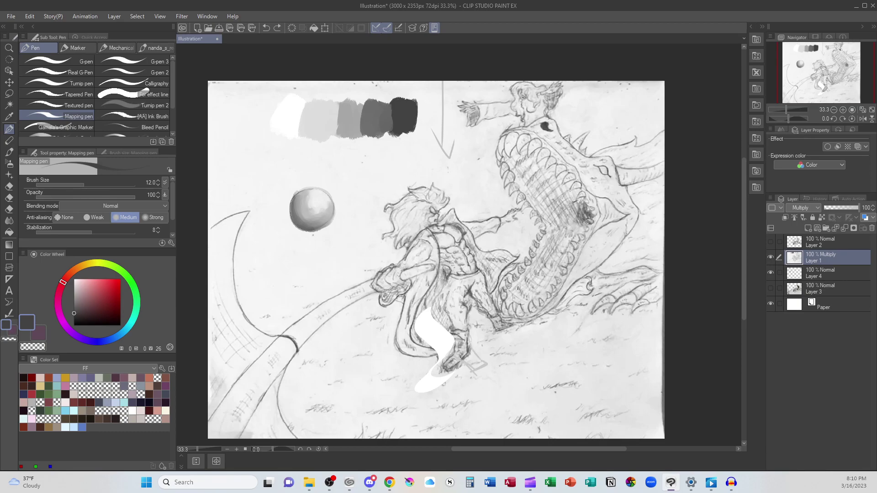
key(ctrl+z)
key(ctrl+z)
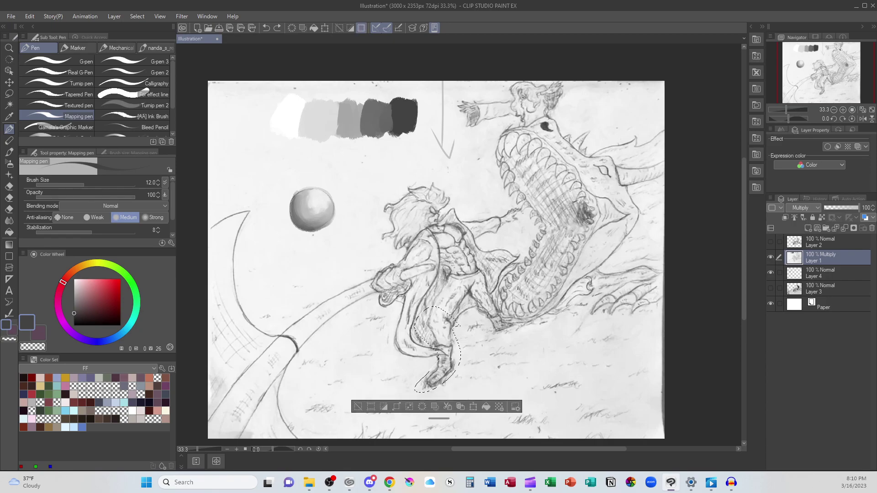
key(ctrl+z)
key(ctrl+z)
key(ctrl+d)
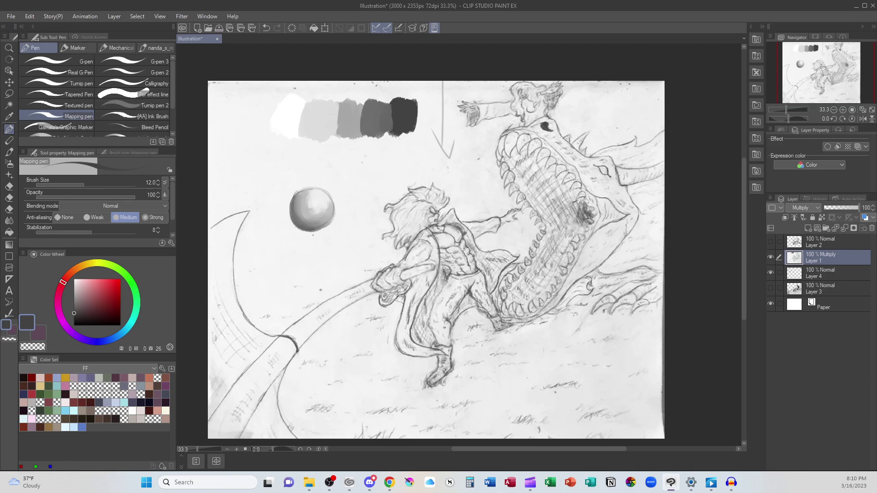
Try marking off the background area around the sphere with large freehand contour lines.
drag(322, 298, 355, 365)
key(ctrl+z)
mouse_move(348, 249)
mouse_down()
mouse_move(450, 104)
mouse_move(288, 59)
mouse_move(239, 184)
mouse_move(260, 279)
mouse_move(323, 241)
mouse_up()
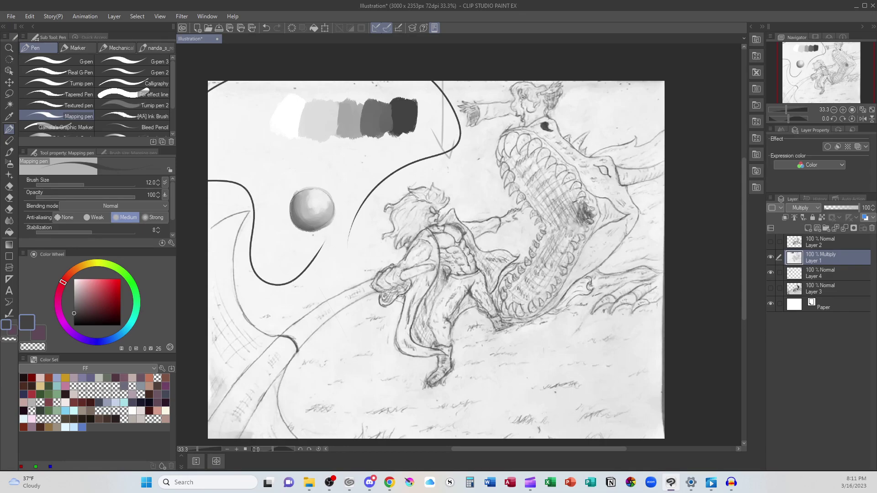
key(ctrl+z)
mouse_move(317, 358)
mouse_down()
mouse_move(534, 366)
mouse_move(657, 437)
mouse_move(315, 406)
mouse_up()
key(ctrl+z)
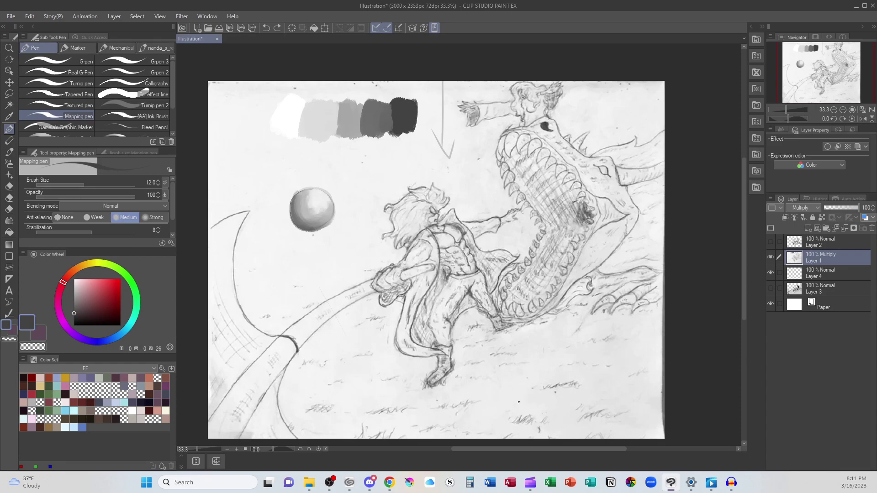
Try encircling the swordsman and the dragon with a large freehand contour line.
mouse_move(408, 167)
mouse_down()
mouse_move(365, 214)
mouse_move(374, 390)
mouse_move(580, 342)
mouse_move(703, 254)
mouse_move(626, 106)
mouse_move(445, 147)
mouse_up()
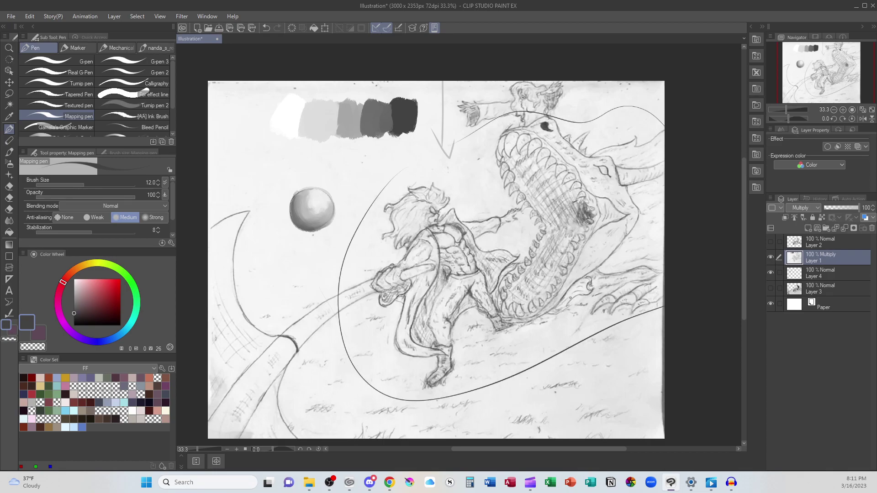
key(ctrl+z)
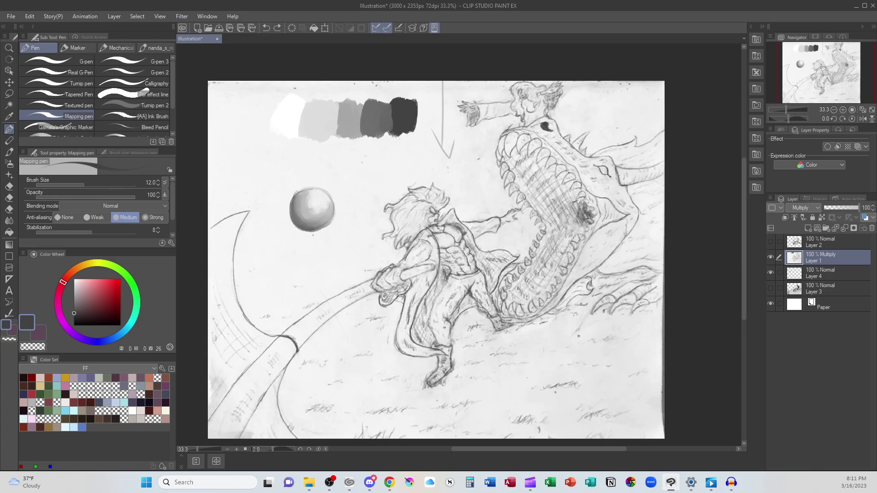
mouse_move(353, 68)
mouse_down()
mouse_move(354, 379)
mouse_move(680, 365)
mouse_up()
key(ctrl+z)
Draw a pale yellow sun with rays at the canvas's upper edge above the arrow, using the Mapping pen at size 25.
key(bracketright)
key(bracketright)
key(bracketright)
key(bracketright)
click(95, 280)
click(94, 263)
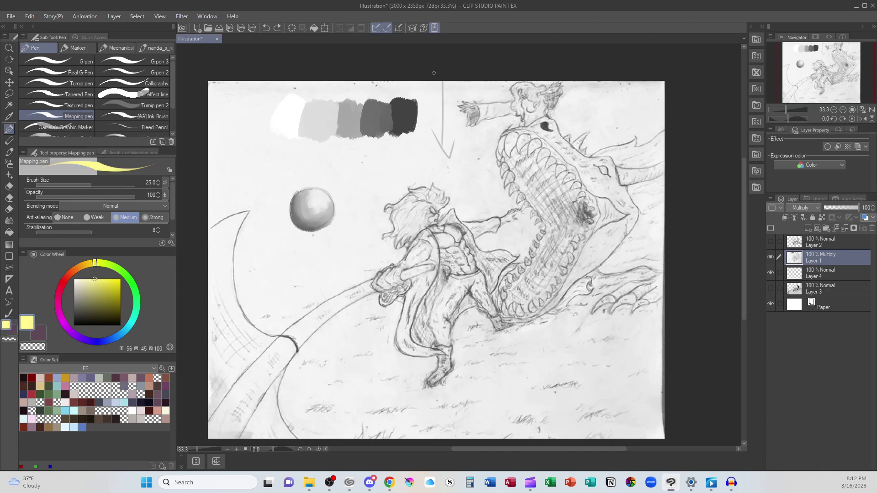
drag(421, 87, 460, 89)
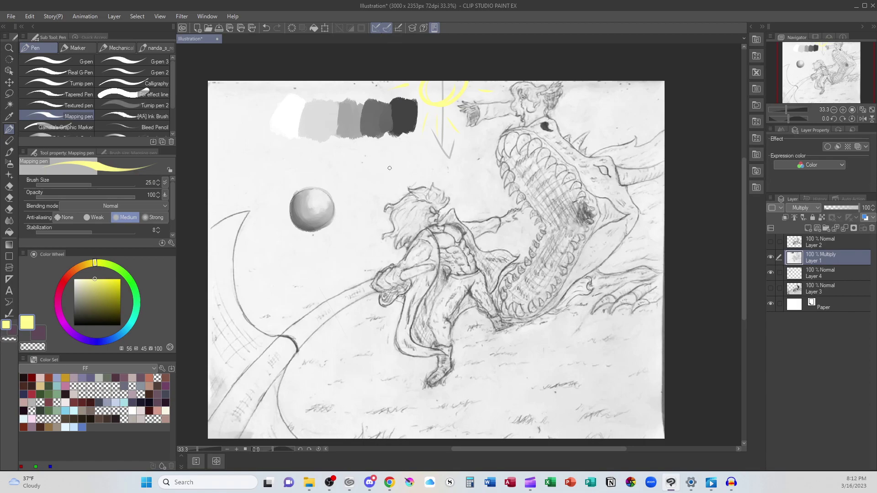
Switch to Sampled Brush 13 9 at size 80 and add a new layer directly above Layer 3.
alt+click(315, 117)
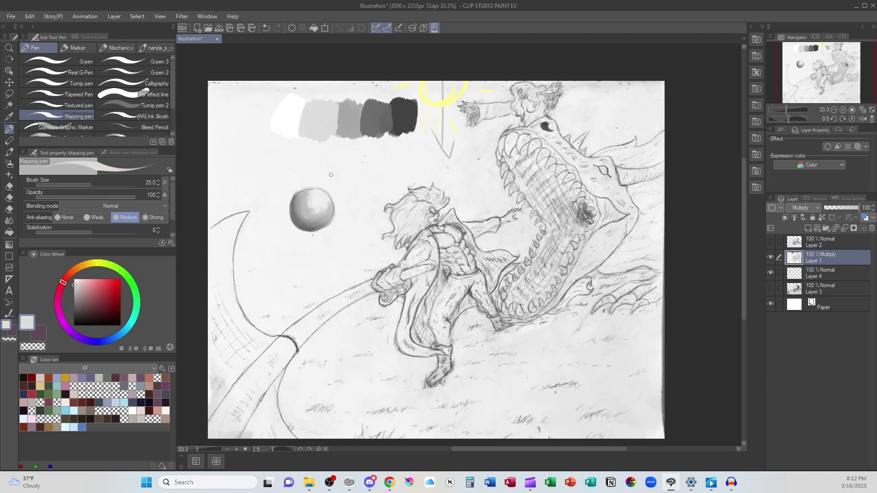
key(bracketright)
key(bracketright)
key(bracketright)
key(b)
key(bracketright)
key(bracketright)
key(bracketright)
key(bracketright)
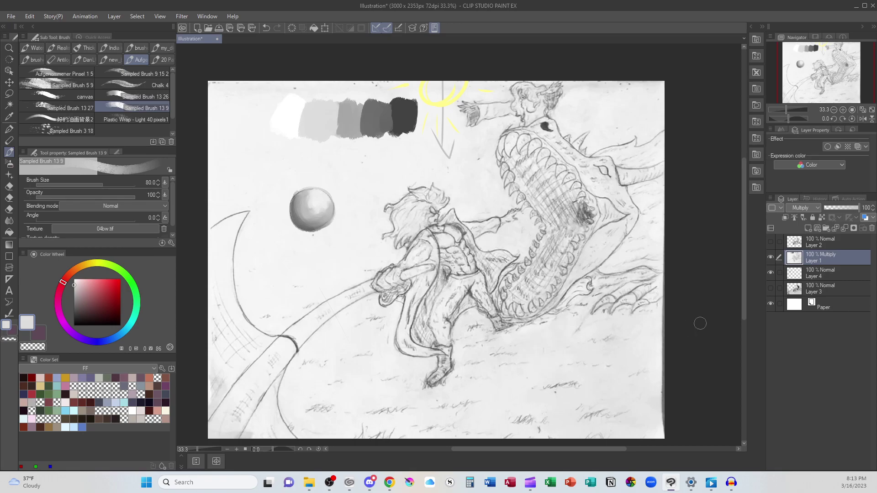
click(824, 286)
click(807, 228)
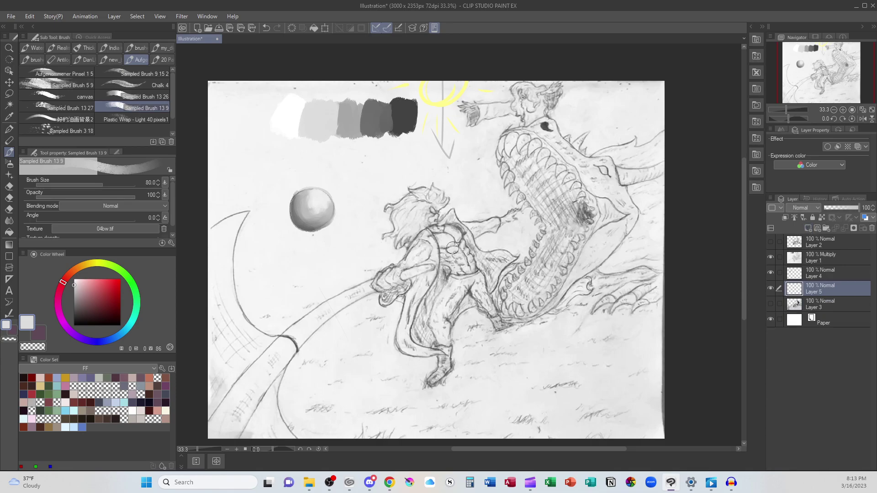
Paint the grassy ground and the distant hills behind the sword in mid-grey on Layer 5 with the brush at size 150.
alt+click(342, 121)
key(bracketright)
key(bracketright)
key(bracketright)
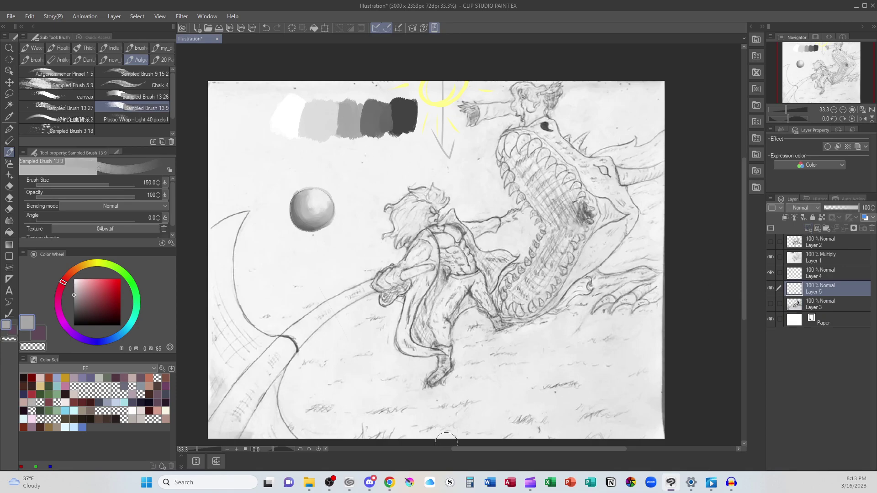
drag(377, 301, 356, 319)
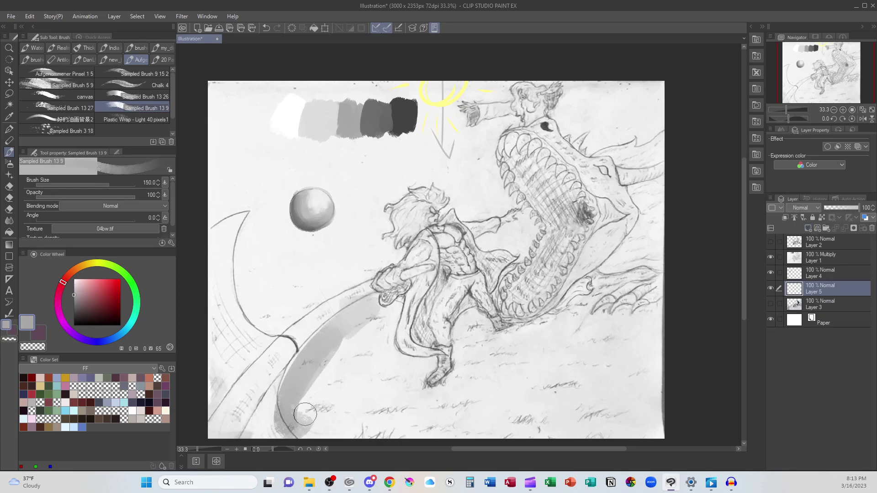
mouse_move(305, 415)
mouse_down()
mouse_move(326, 420)
mouse_move(359, 326)
mouse_move(378, 327)
mouse_move(390, 379)
mouse_move(349, 412)
mouse_move(344, 443)
mouse_move(395, 376)
mouse_move(404, 407)
mouse_move(413, 379)
mouse_move(402, 386)
mouse_move(429, 414)
mouse_move(437, 406)
mouse_move(423, 439)
mouse_move(462, 431)
mouse_move(490, 391)
mouse_move(480, 369)
mouse_move(460, 382)
mouse_move(470, 323)
mouse_move(474, 347)
mouse_move(490, 354)
mouse_move(576, 332)
mouse_move(557, 328)
mouse_move(615, 283)
mouse_move(586, 329)
mouse_move(638, 324)
mouse_move(626, 318)
mouse_move(606, 320)
mouse_move(640, 330)
mouse_move(534, 356)
mouse_move(664, 363)
mouse_move(478, 388)
mouse_move(653, 397)
mouse_move(475, 426)
mouse_move(675, 427)
mouse_move(421, 432)
mouse_move(684, 427)
mouse_move(457, 422)
mouse_move(595, 385)
mouse_move(547, 406)
mouse_move(589, 373)
mouse_move(600, 346)
mouse_move(585, 324)
mouse_move(559, 329)
mouse_move(635, 327)
mouse_move(538, 360)
mouse_move(698, 353)
mouse_move(480, 384)
mouse_move(480, 376)
mouse_move(429, 400)
mouse_move(389, 442)
mouse_move(388, 406)
mouse_move(364, 392)
mouse_move(357, 433)
mouse_move(288, 394)
mouse_move(352, 312)
mouse_move(346, 368)
mouse_move(373, 408)
mouse_move(415, 390)
mouse_move(420, 368)
mouse_move(406, 384)
mouse_move(438, 408)
mouse_move(449, 401)
mouse_move(467, 361)
mouse_move(465, 326)
mouse_move(502, 352)
mouse_move(459, 402)
mouse_move(386, 404)
mouse_move(365, 318)
mouse_move(297, 293)
mouse_move(329, 272)
mouse_move(240, 292)
mouse_move(277, 319)
mouse_move(274, 297)
mouse_move(365, 265)
mouse_move(304, 294)
mouse_move(242, 299)
mouse_move(258, 329)
mouse_up()
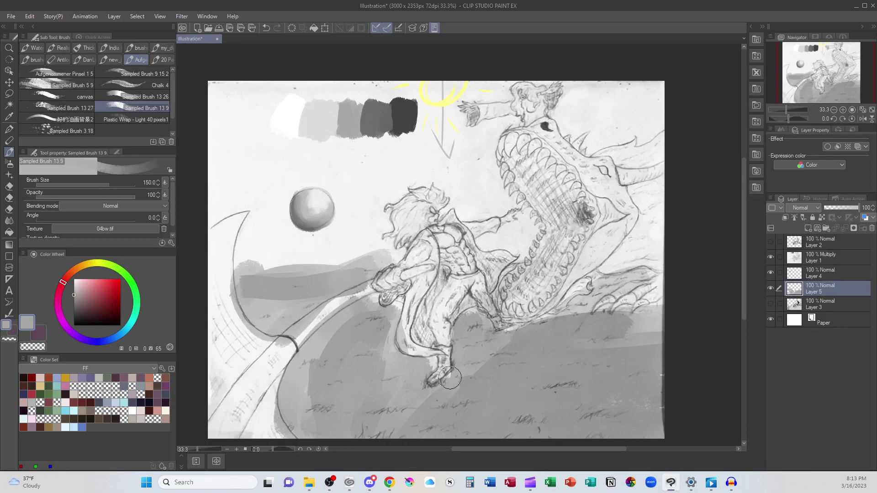
mouse_move(450, 377)
mouse_down()
mouse_move(425, 361)
mouse_move(450, 368)
mouse_up()
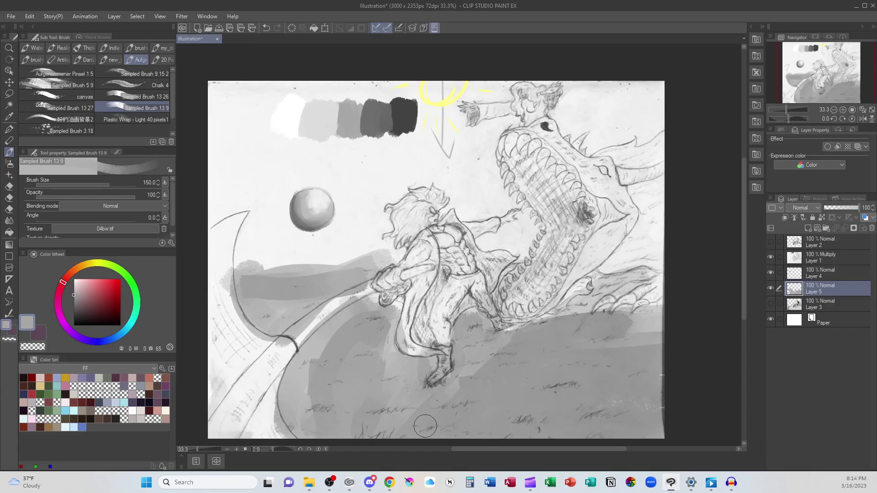
Fill the inside of the dragon's open mouth with the darkest grey swatch, enlarging the brush to size 100.
alt+click(376, 118)
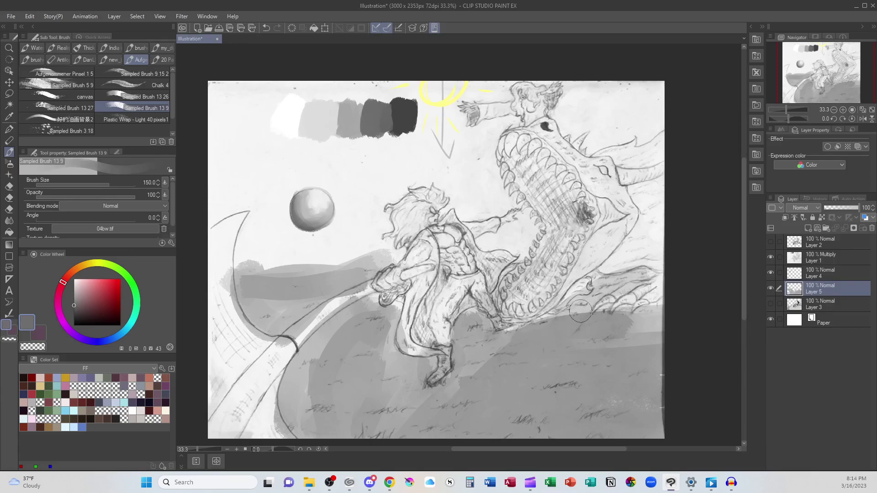
key(bracketleft)
key(bracketleft)
key(bracketleft)
key(bracketleft)
key(bracketleft)
key(bracketleft)
alt+click(405, 114)
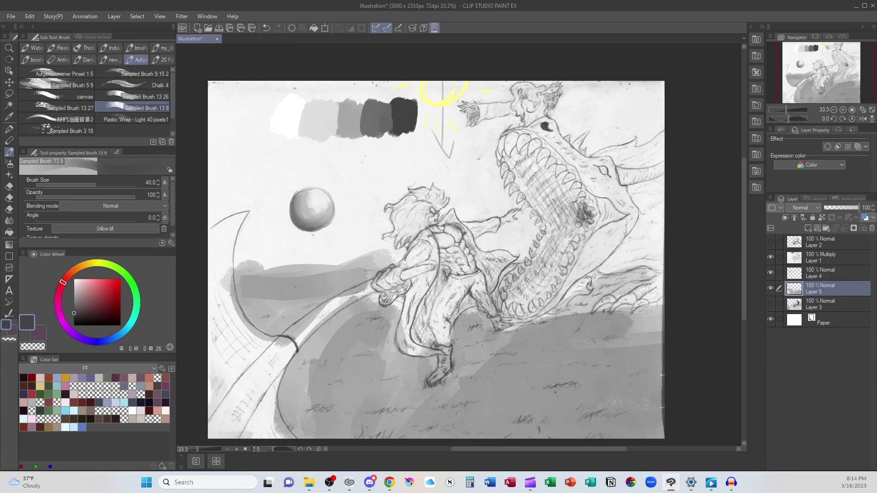
mouse_move(577, 225)
mouse_down()
mouse_move(573, 202)
mouse_move(562, 209)
mouse_move(571, 197)
mouse_move(571, 221)
mouse_move(542, 174)
mouse_move(524, 167)
mouse_move(533, 165)
mouse_move(547, 184)
mouse_move(565, 250)
mouse_move(526, 291)
mouse_move(531, 301)
mouse_move(564, 257)
mouse_move(559, 233)
mouse_move(532, 280)
mouse_move(558, 258)
mouse_move(558, 250)
mouse_move(515, 295)
mouse_up()
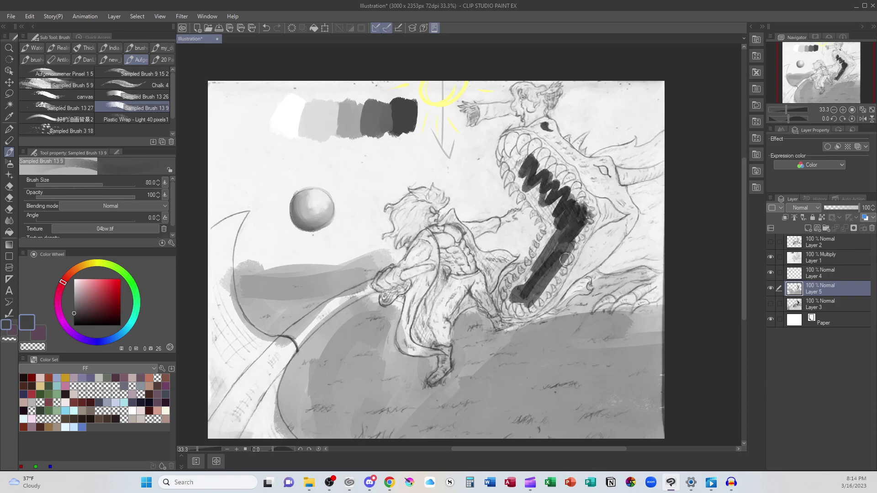
mouse_move(566, 259)
mouse_down()
mouse_move(548, 207)
mouse_move(567, 223)
mouse_move(524, 293)
mouse_move(538, 280)
mouse_move(496, 273)
mouse_move(491, 228)
mouse_move(526, 274)
mouse_move(564, 233)
mouse_move(554, 208)
mouse_move(553, 242)
mouse_move(536, 183)
mouse_move(572, 219)
mouse_up()
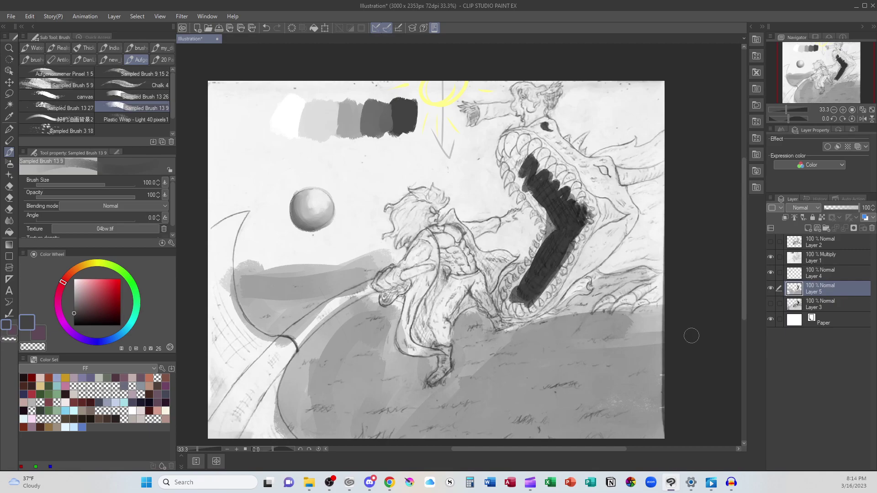
Lighten the front edges of the mouth interior along the upper and lower teeth with the mid-grey swatch.
alt+click(349, 114)
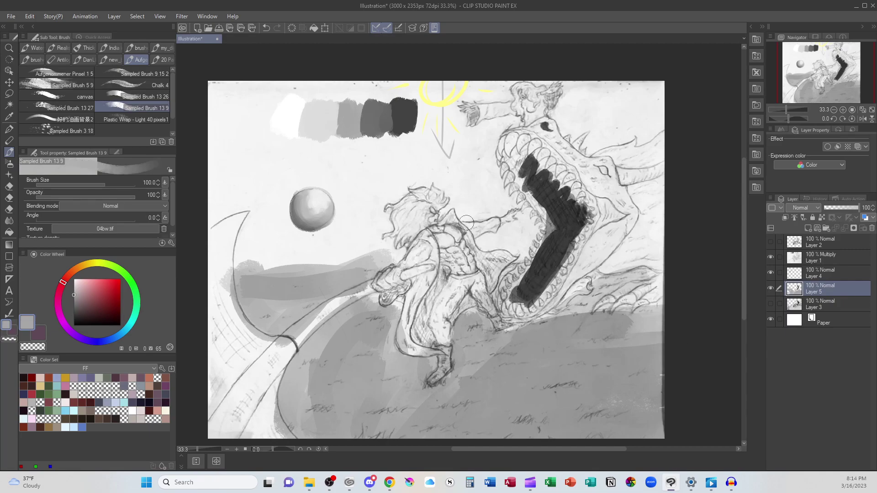
mouse_move(523, 278)
mouse_down()
mouse_move(512, 298)
mouse_move(530, 296)
mouse_move(521, 291)
mouse_move(526, 282)
mouse_move(555, 258)
mouse_move(539, 266)
mouse_up()
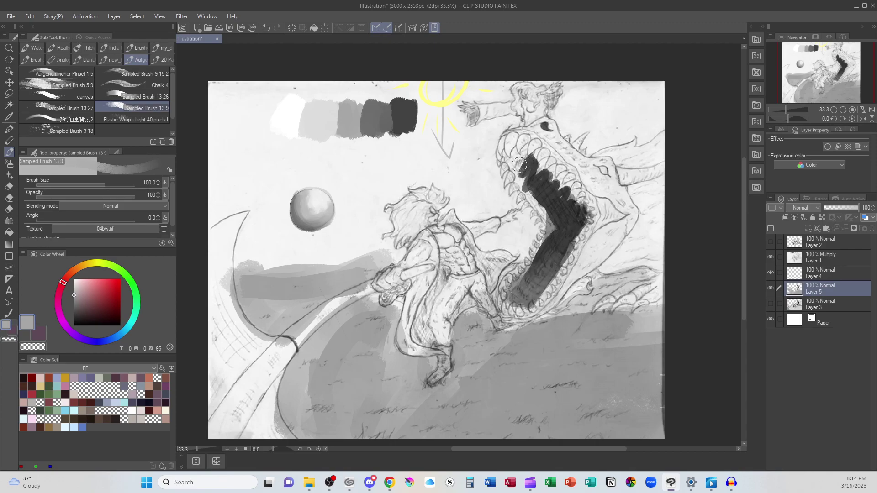
mouse_move(520, 165)
mouse_down()
mouse_move(555, 223)
mouse_move(521, 155)
mouse_move(531, 193)
mouse_move(523, 181)
mouse_move(531, 178)
mouse_move(568, 233)
mouse_up()
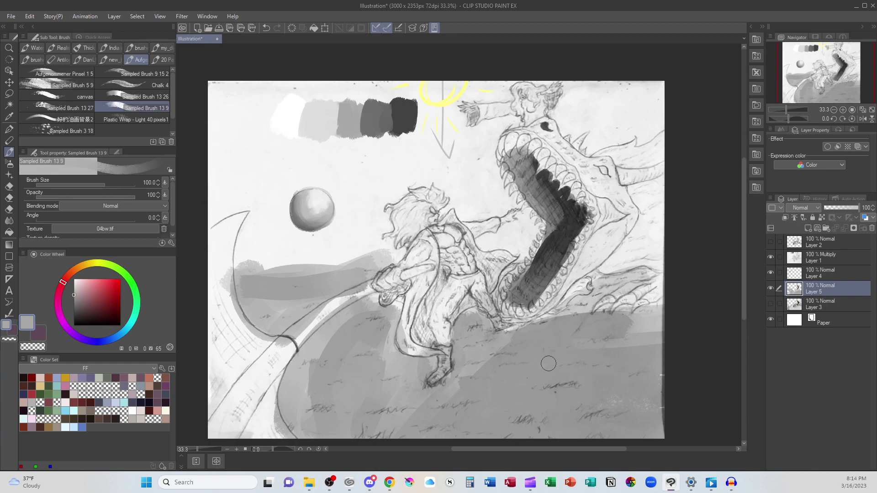
mouse_move(528, 297)
mouse_down()
mouse_move(545, 286)
mouse_move(535, 299)
mouse_move(512, 302)
mouse_move(526, 310)
mouse_up()
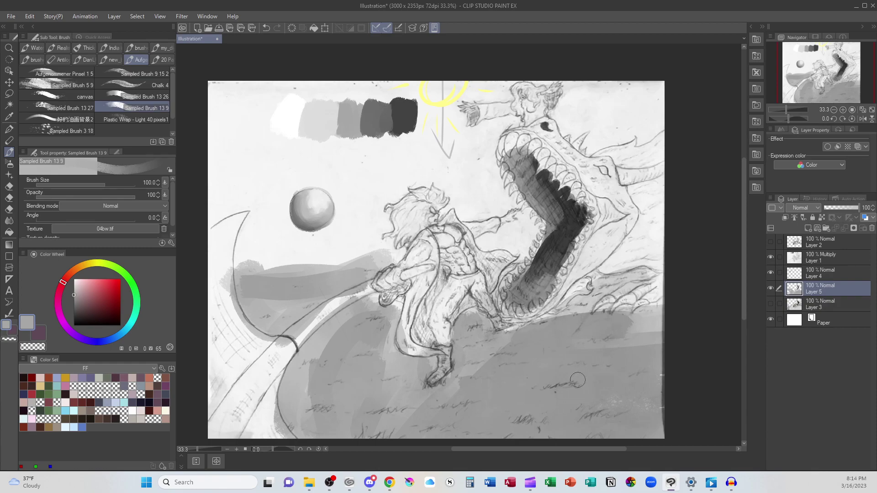
Shade the underside of the dragon's lower jaw and the body behind it with the dark grey swatch.
alt+click(383, 121)
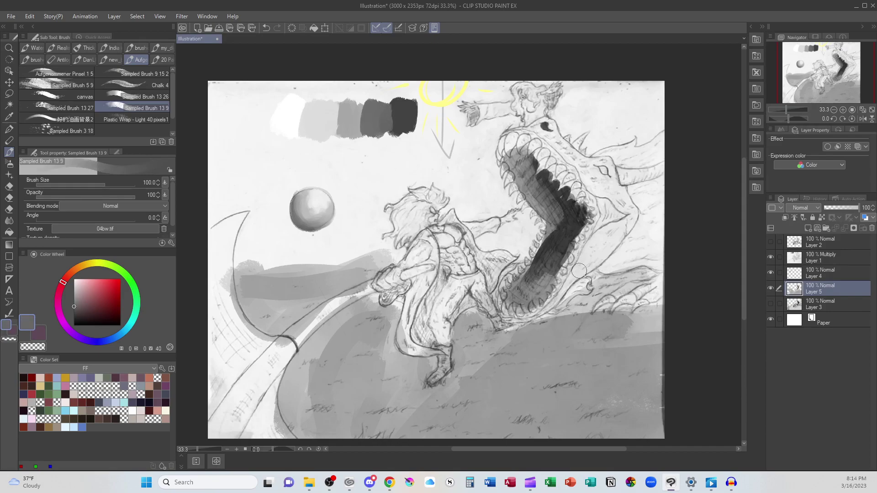
mouse_move(579, 271)
mouse_down()
mouse_move(541, 309)
mouse_move(579, 270)
mouse_move(644, 264)
mouse_move(630, 263)
mouse_move(630, 237)
mouse_move(583, 269)
mouse_move(584, 253)
mouse_move(609, 250)
mouse_move(632, 223)
mouse_move(608, 259)
mouse_move(665, 256)
mouse_move(625, 265)
mouse_move(642, 250)
mouse_move(631, 204)
mouse_up()
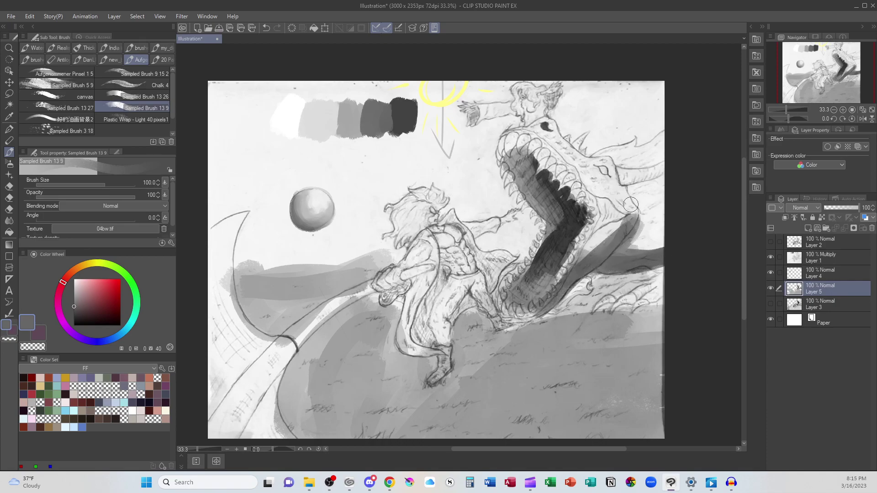
mouse_move(510, 310)
mouse_down()
mouse_move(546, 303)
mouse_move(506, 307)
mouse_move(574, 274)
mouse_move(622, 230)
mouse_move(609, 248)
mouse_move(616, 258)
mouse_move(674, 252)
mouse_move(607, 262)
mouse_move(682, 244)
mouse_move(664, 289)
mouse_move(657, 268)
mouse_move(665, 273)
mouse_move(666, 265)
mouse_move(637, 229)
mouse_move(676, 240)
mouse_move(646, 238)
mouse_up()
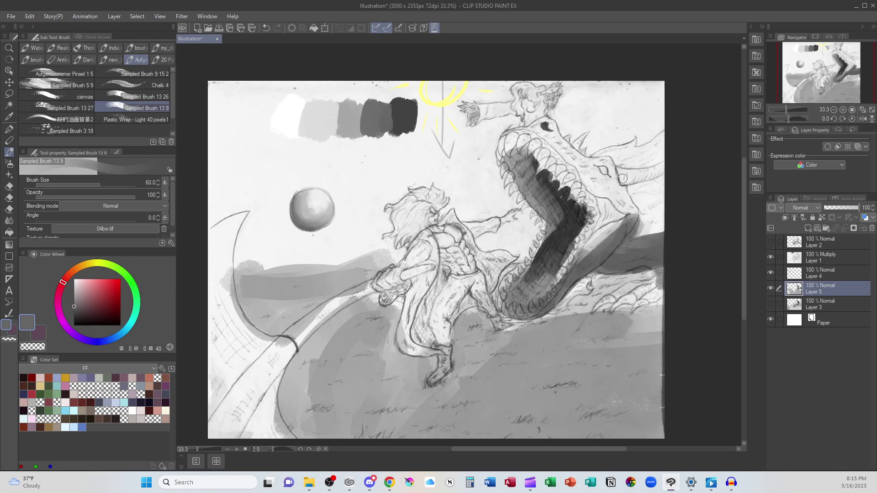
Shade the underside of the dragon's horn and its clawed foot in dark grey with the brush at size 60.
mouse_move(622, 178)
mouse_down()
mouse_move(676, 169)
mouse_move(619, 183)
mouse_move(665, 171)
mouse_up()
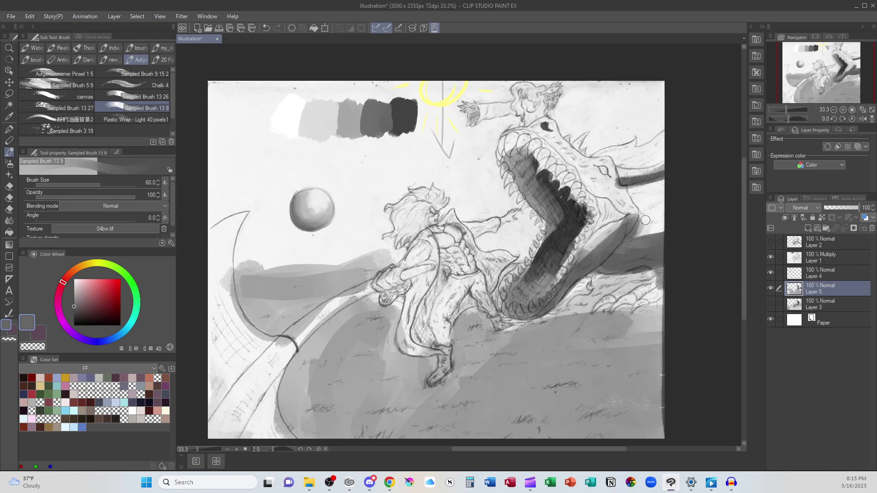
mouse_move(648, 288)
mouse_down()
mouse_move(654, 285)
mouse_move(616, 311)
mouse_move(646, 304)
mouse_move(641, 310)
mouse_move(587, 304)
mouse_move(635, 282)
mouse_move(609, 277)
mouse_move(655, 271)
mouse_up()
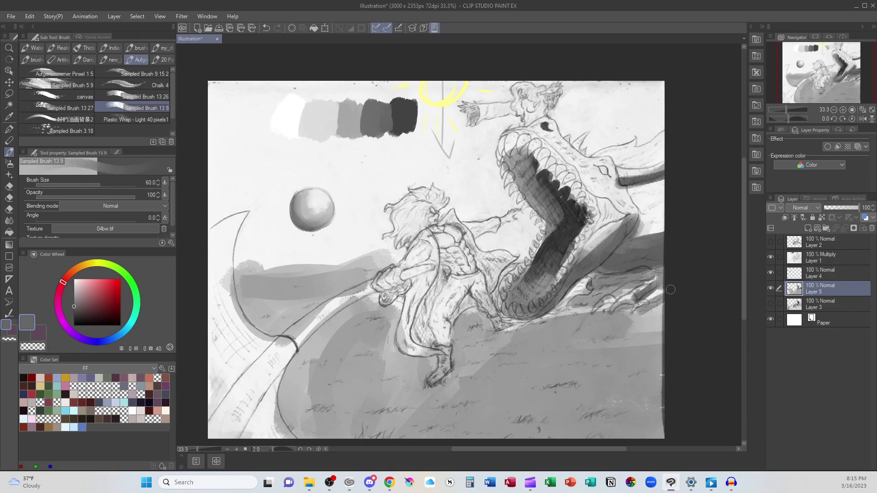
mouse_move(619, 296)
mouse_down()
mouse_move(646, 284)
mouse_move(655, 290)
mouse_move(594, 313)
mouse_move(662, 316)
mouse_up()
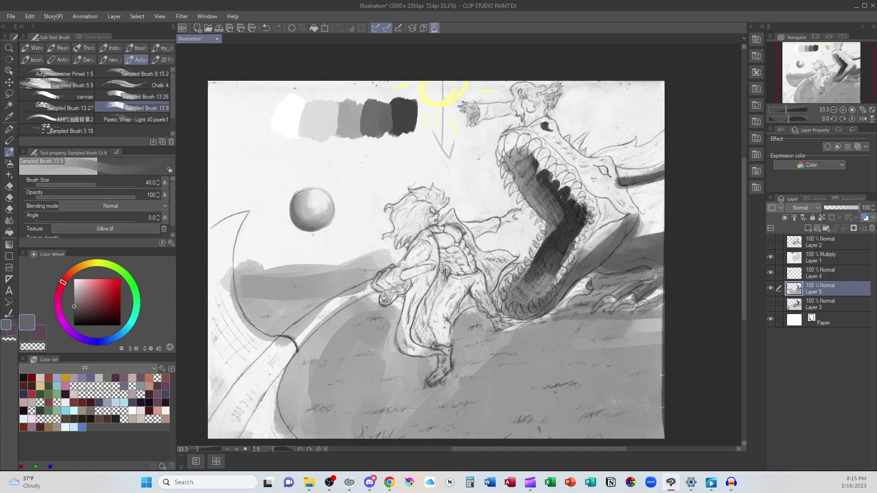
Block in the inner lining of the swordsman's coat around both legs with dark grey, deepened with the darkest swatch, at size 40.
drag(440, 286, 425, 310)
mouse_move(442, 267)
mouse_down()
mouse_move(419, 338)
mouse_move(427, 309)
mouse_move(431, 340)
mouse_move(417, 342)
mouse_move(429, 340)
mouse_move(430, 298)
mouse_move(425, 334)
mouse_move(428, 304)
mouse_move(461, 307)
mouse_up()
mouse_move(465, 240)
mouse_down()
mouse_move(499, 263)
mouse_move(491, 288)
mouse_move(475, 257)
mouse_move(491, 284)
mouse_up()
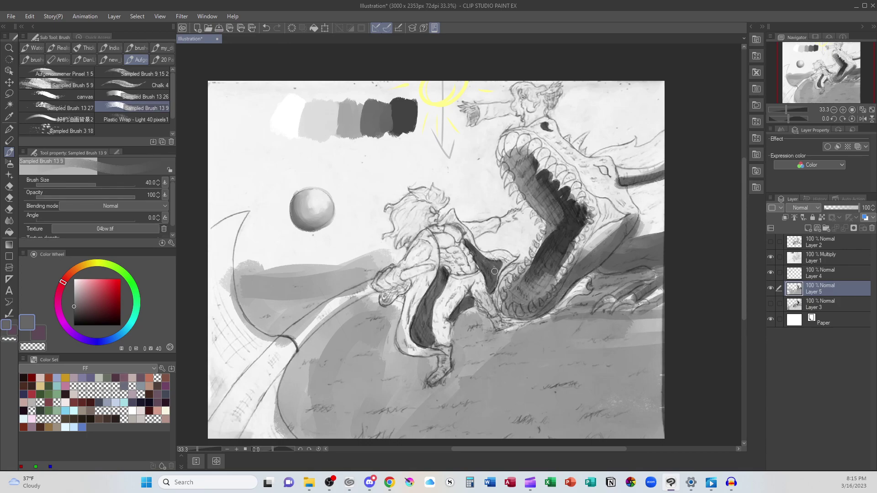
mouse_move(434, 296)
mouse_down()
mouse_move(420, 312)
mouse_move(444, 274)
mouse_move(414, 337)
mouse_move(423, 308)
mouse_up()
alt+click(408, 115)
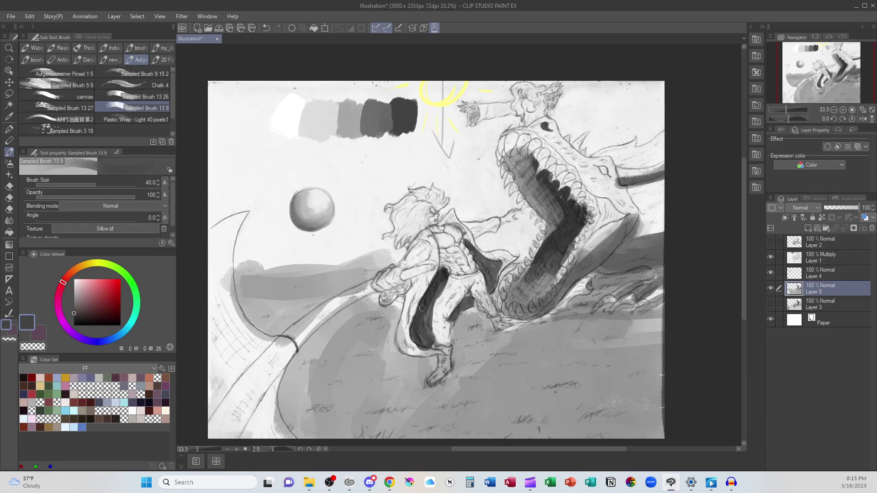
drag(482, 265, 496, 272)
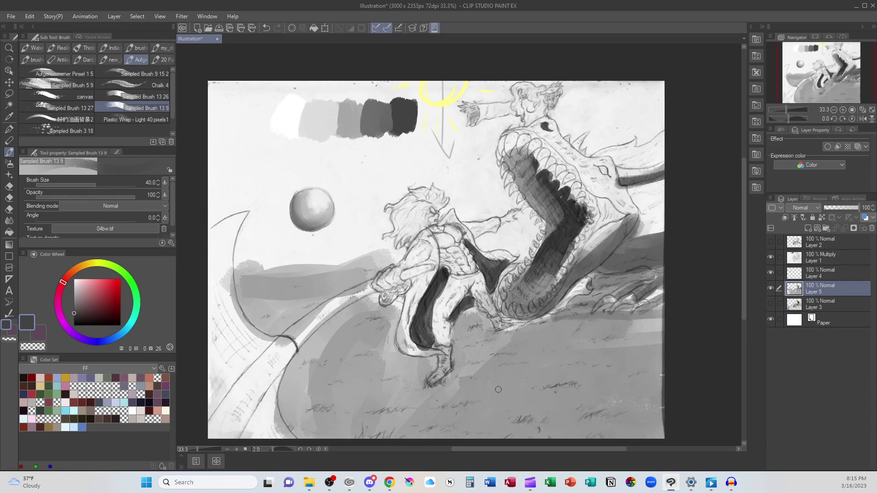
Shade the swordsman's legs, feet and torso with a dark grey sampled from the figure.
scroll(498, 389, up, 1)
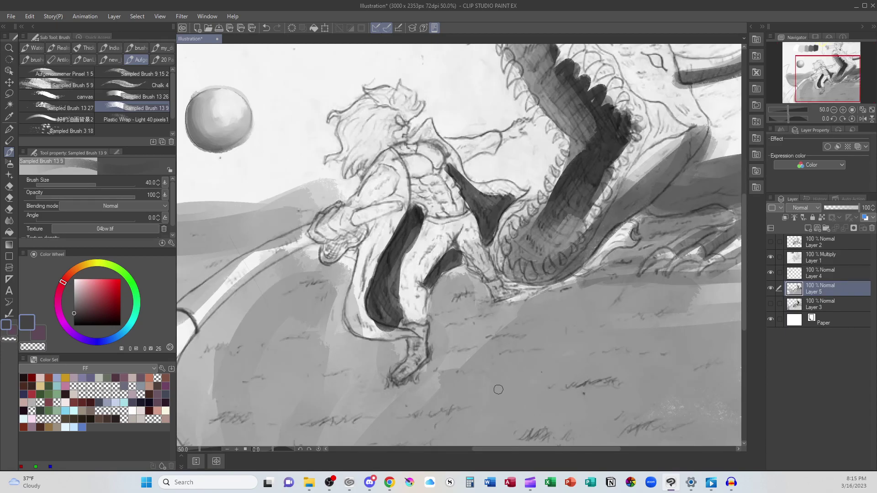
drag(456, 289, 407, 361)
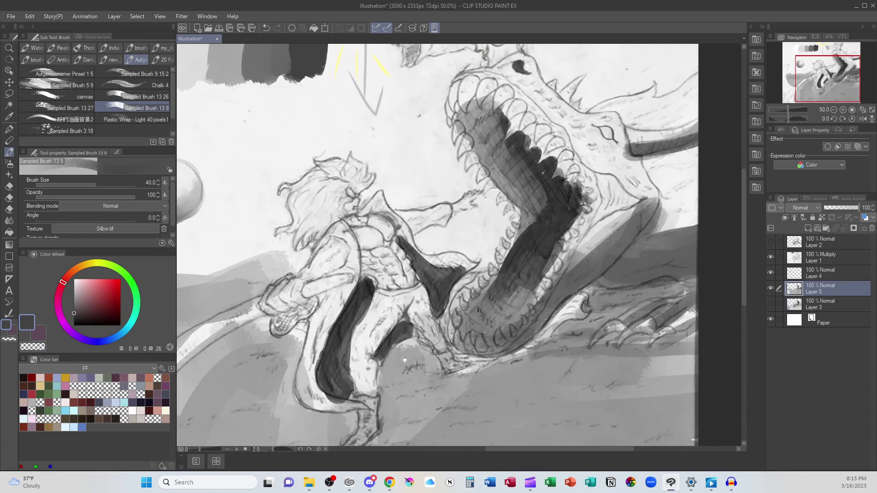
scroll(429, 414, down, 1)
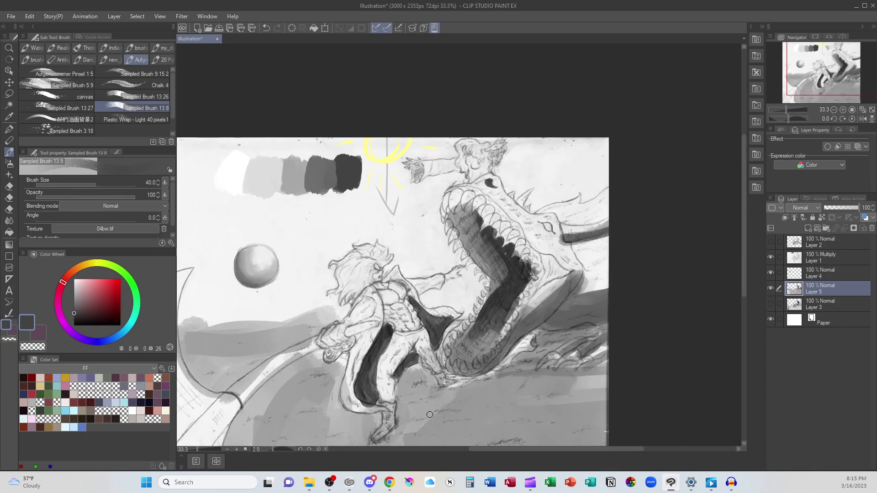
drag(425, 396, 432, 338)
alt+click(397, 257)
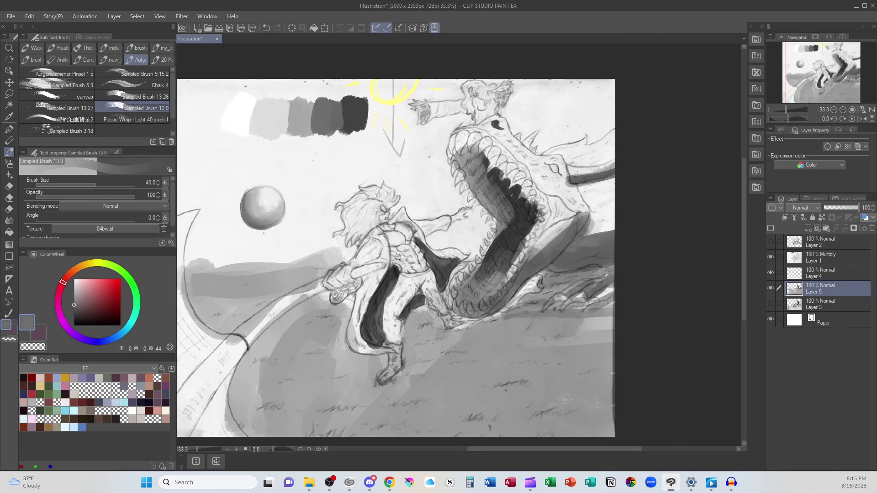
mouse_move(417, 284)
mouse_down()
mouse_move(393, 312)
mouse_move(397, 340)
mouse_move(383, 342)
mouse_move(412, 288)
mouse_move(387, 326)
mouse_move(431, 286)
mouse_move(432, 320)
mouse_move(397, 347)
mouse_move(396, 370)
mouse_move(450, 322)
mouse_up()
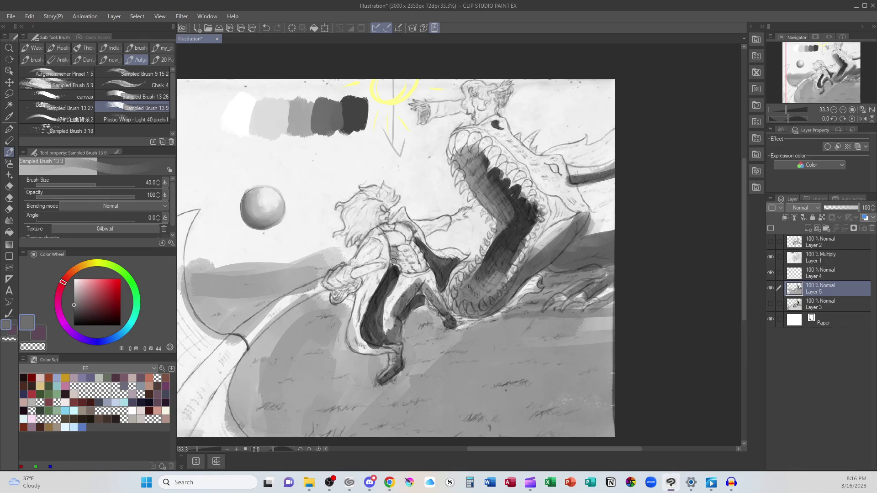
drag(393, 262, 407, 265)
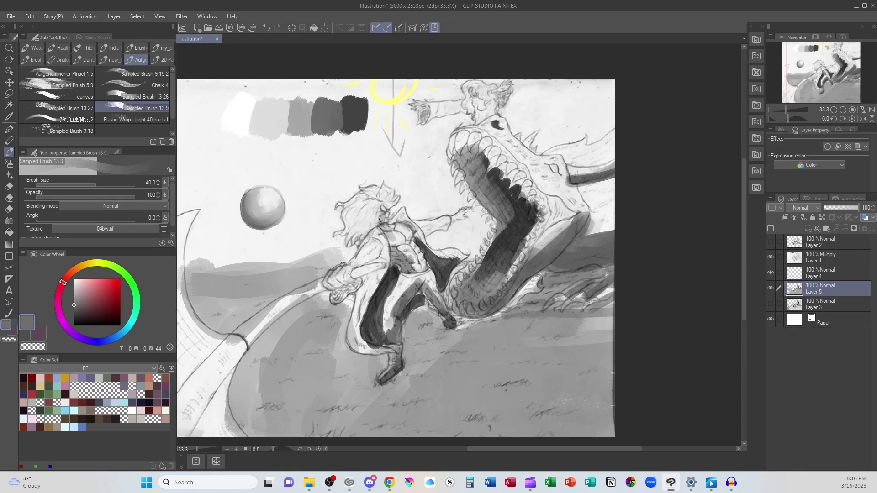
Paint the shadows of the swordsman's hair and the outer back and hem of his coat in dark grey.
mouse_move(368, 208)
mouse_down()
mouse_move(353, 222)
mouse_move(347, 234)
mouse_move(367, 226)
mouse_move(352, 242)
mouse_move(376, 222)
mouse_move(338, 233)
mouse_move(346, 209)
mouse_up()
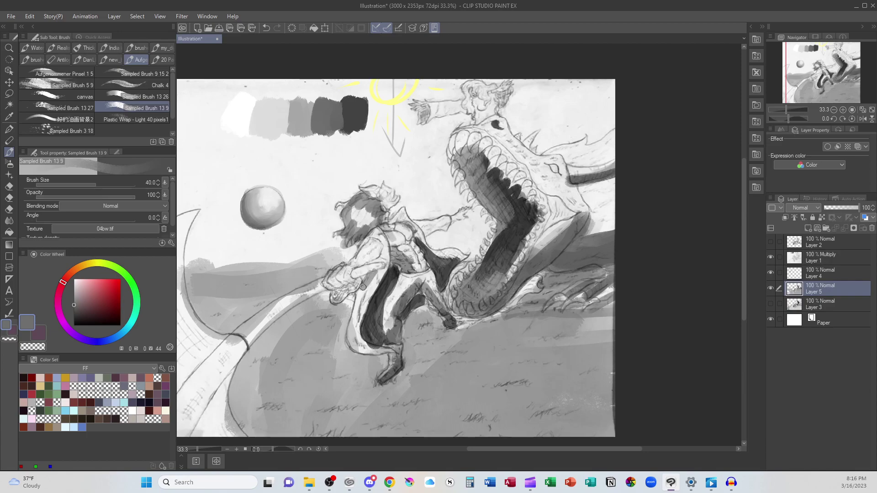
mouse_move(363, 287)
mouse_down()
mouse_move(363, 307)
mouse_move(373, 285)
mouse_move(356, 329)
mouse_move(354, 302)
mouse_up()
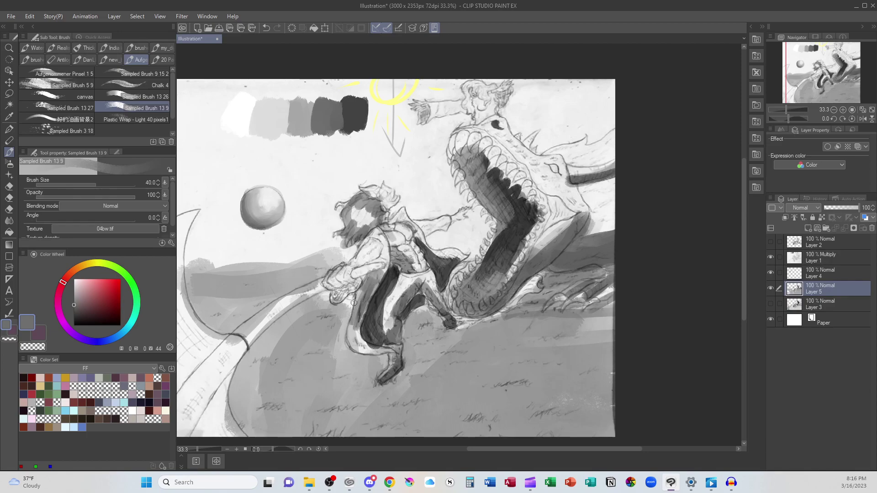
mouse_move(357, 332)
mouse_down()
mouse_move(369, 355)
mouse_move(353, 336)
mouse_move(392, 352)
mouse_move(365, 349)
mouse_move(360, 311)
mouse_move(371, 343)
mouse_up()
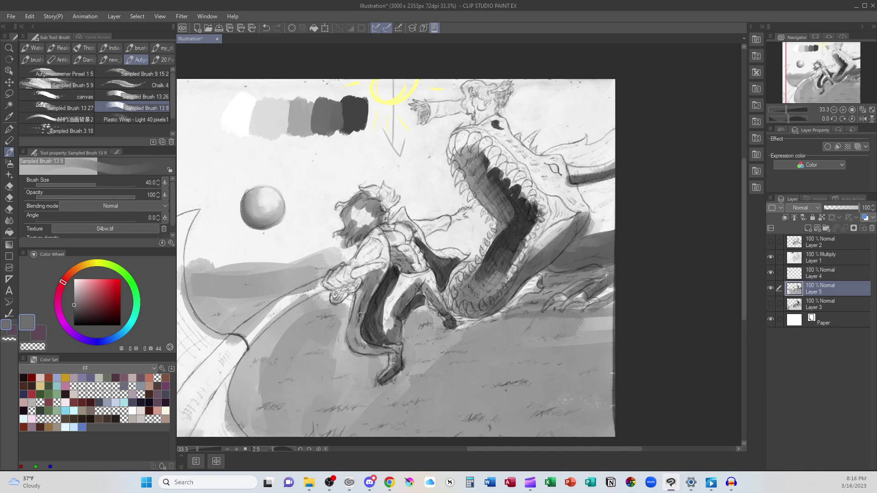
Brush the light grey swatch over the coat's outer back and the sleeve of the sword arm.
alt+click(269, 117)
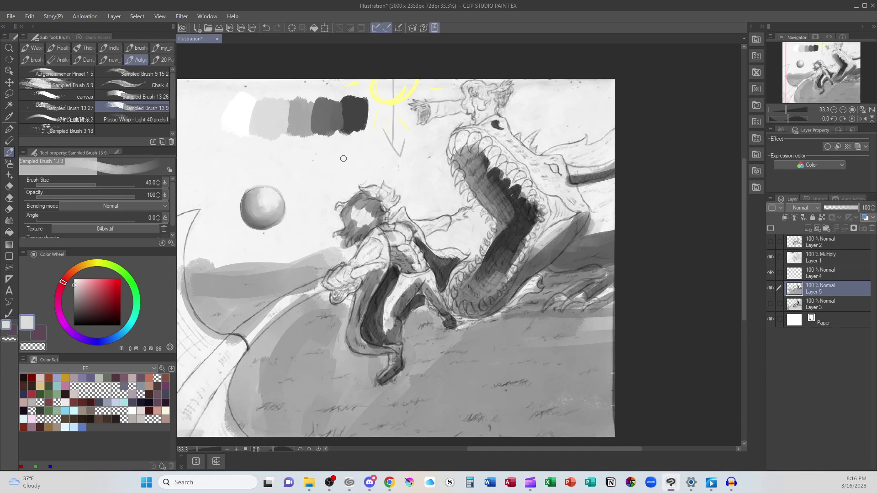
drag(371, 279, 353, 330)
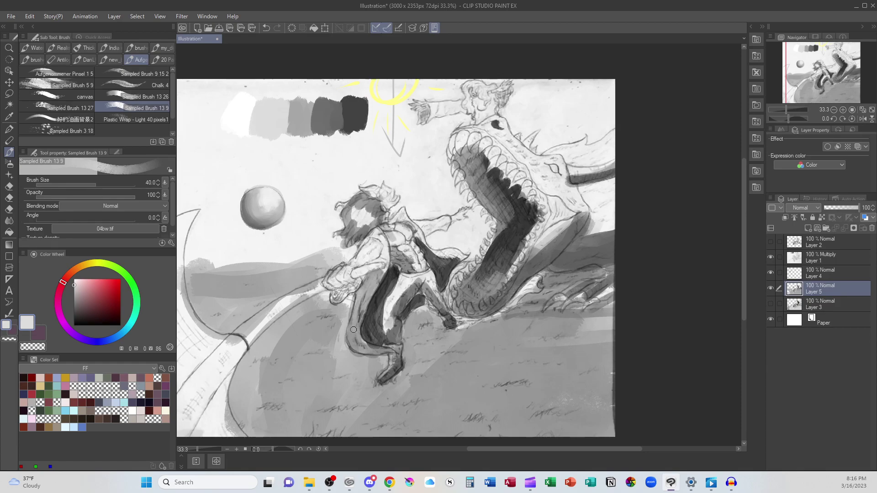
mouse_move(385, 246)
mouse_down()
mouse_move(365, 263)
mouse_move(379, 247)
mouse_move(386, 262)
mouse_move(334, 303)
mouse_up()
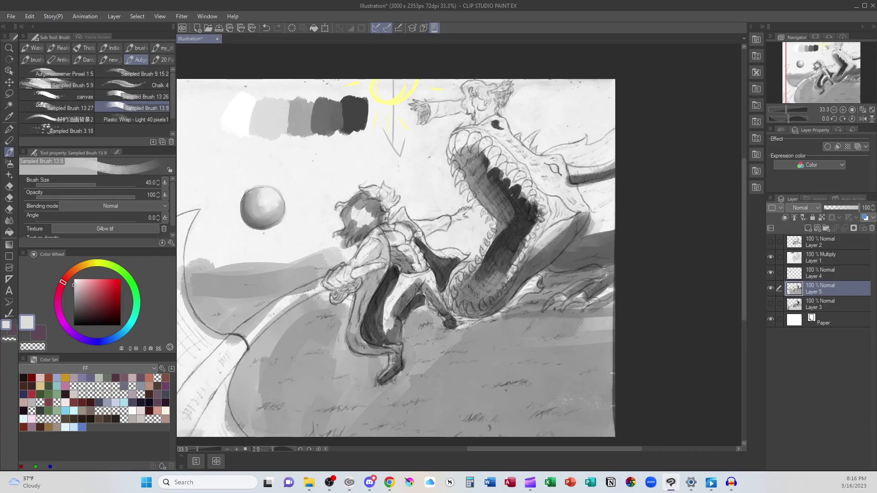
Paint the flared front coat flap and the swordsman's outstretched arm with dark grey shadows and light grey tops.
mouse_move(419, 234)
mouse_down()
mouse_move(458, 254)
mouse_move(453, 261)
mouse_move(461, 255)
mouse_move(436, 264)
mouse_move(444, 277)
mouse_move(463, 257)
mouse_up()
alt+click(437, 270)
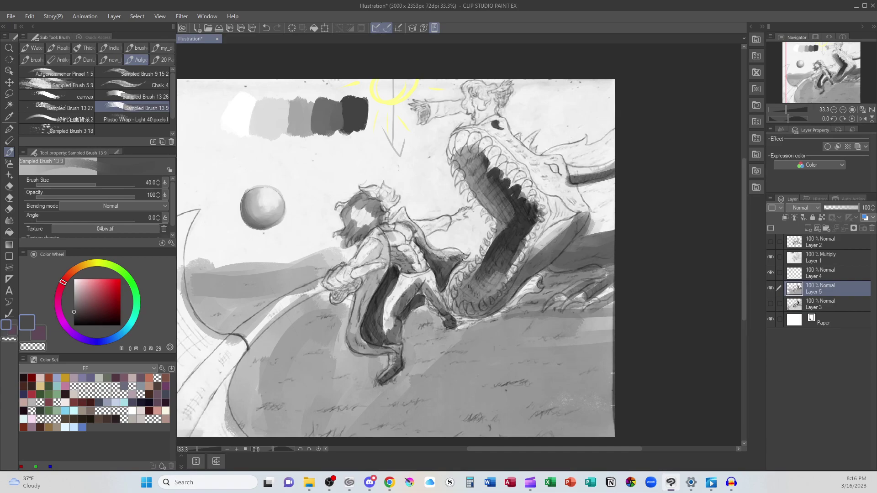
alt+click(432, 250)
drag(422, 232, 450, 222)
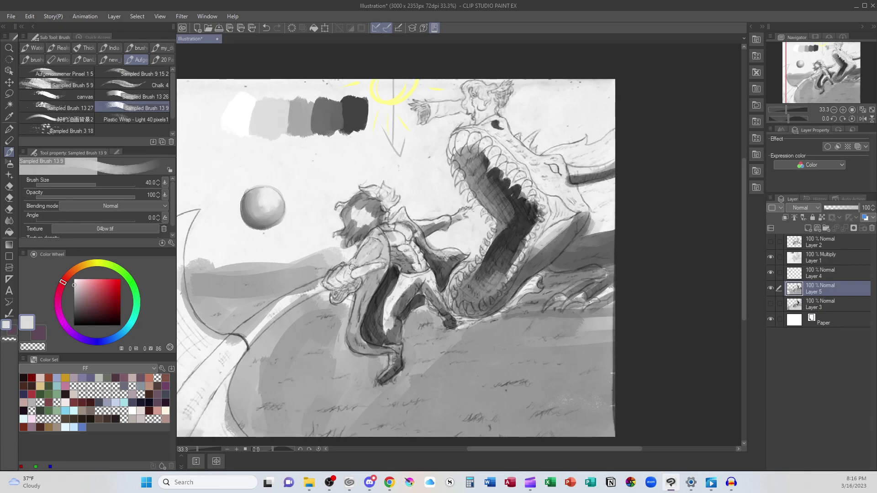
drag(413, 224, 444, 220)
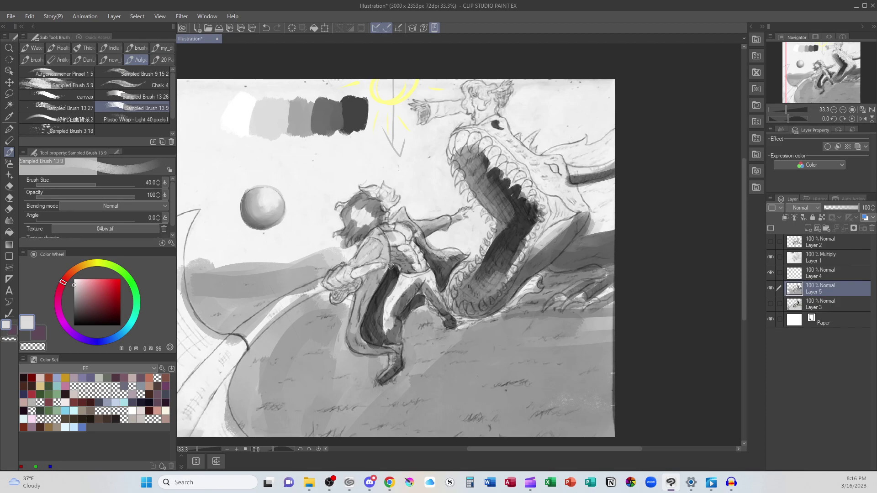
Shade the swordsman's sword-gripping forearm in mid-grey and add highlights with the white swatch.
alt+click(355, 340)
drag(334, 286, 348, 282)
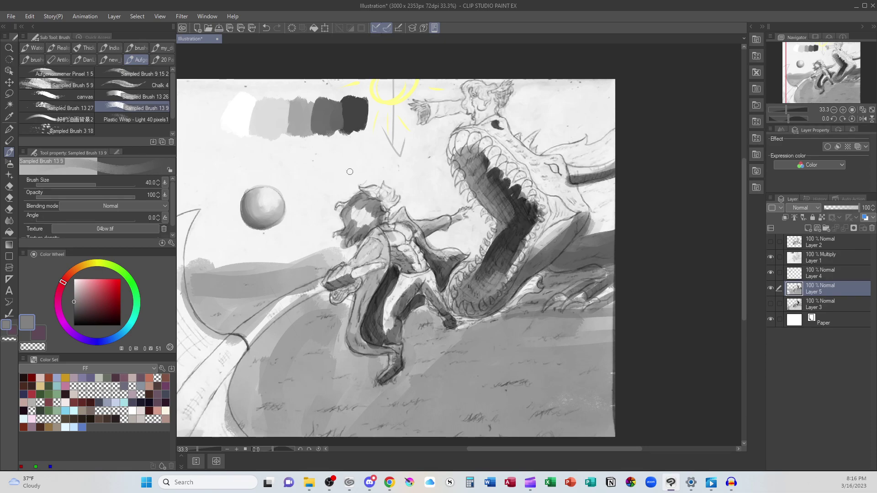
alt+click(241, 114)
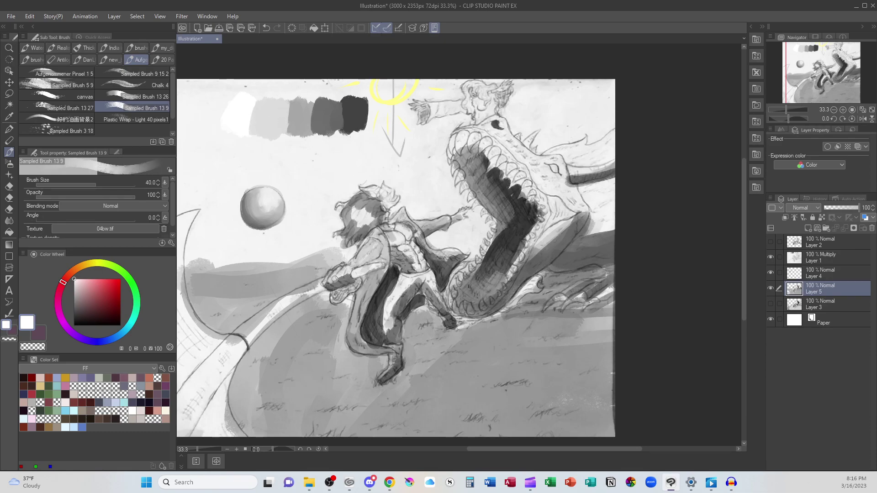
drag(345, 278, 364, 268)
drag(437, 365, 544, 342)
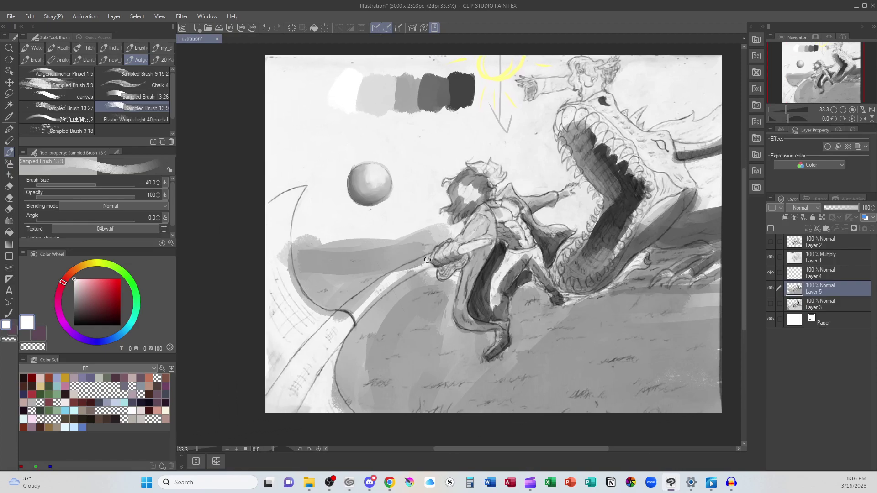
Highlight the sword's long shaft in white and shade its underside with the light grey swatch from the hand downward.
mouse_move(425, 261)
mouse_down()
mouse_move(366, 306)
mouse_move(406, 271)
mouse_up()
mouse_move(353, 314)
mouse_down()
mouse_move(394, 276)
mouse_move(340, 312)
mouse_move(428, 259)
mouse_up()
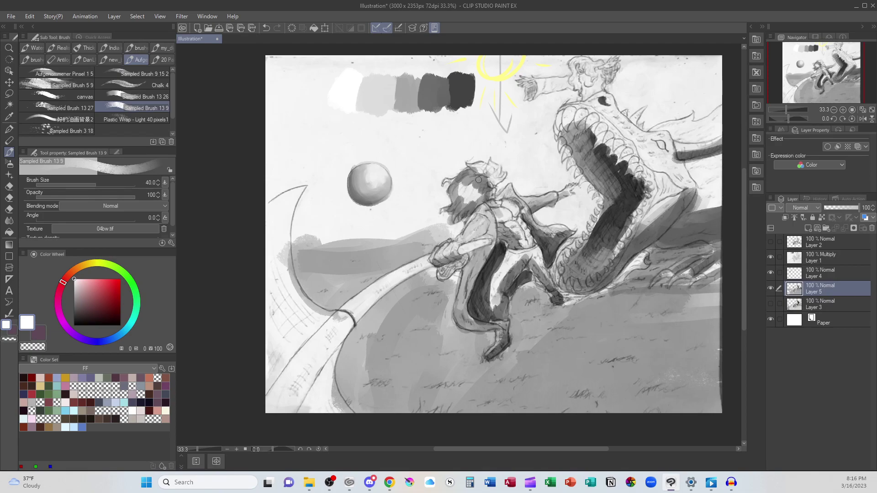
alt+click(384, 97)
mouse_move(432, 265)
mouse_down()
mouse_move(365, 306)
mouse_move(414, 268)
mouse_up()
drag(356, 318, 347, 319)
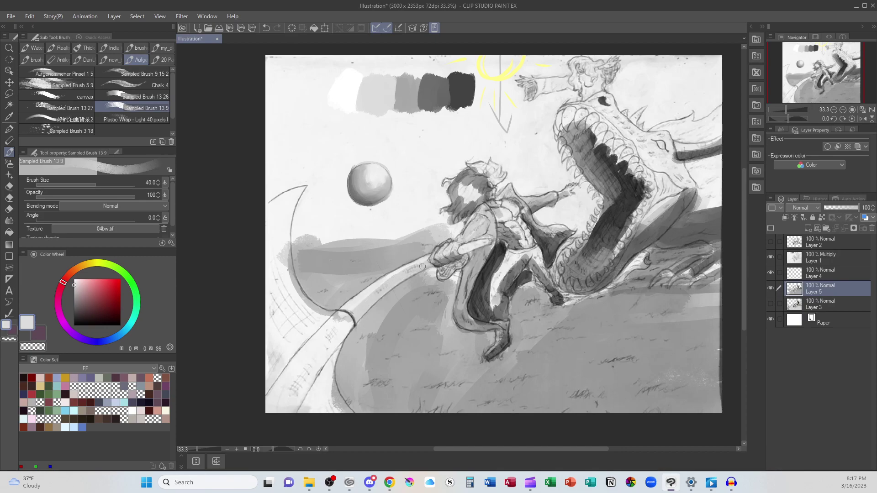
drag(459, 252, 451, 257)
drag(346, 328, 304, 408)
Fill the ground around the curved blade and lower shaft with the mid-grey swatch, enlarging the brush to 120.
alt+click(403, 97)
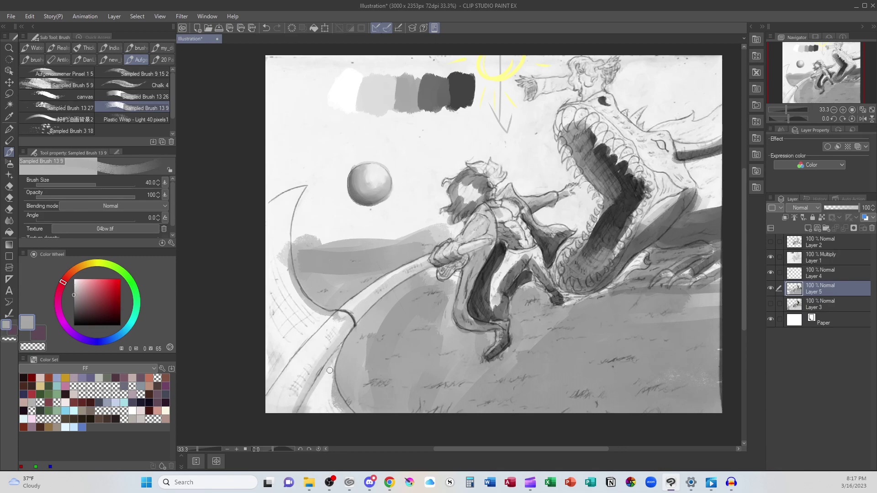
mouse_move(330, 370)
mouse_down()
mouse_move(296, 425)
mouse_move(316, 401)
mouse_move(337, 407)
mouse_move(321, 388)
mouse_move(315, 412)
mouse_move(329, 407)
mouse_move(351, 324)
mouse_move(286, 431)
mouse_move(346, 331)
mouse_move(287, 402)
mouse_move(334, 312)
mouse_move(267, 387)
mouse_move(300, 297)
mouse_move(273, 337)
mouse_move(309, 318)
mouse_move(273, 357)
mouse_move(259, 390)
mouse_move(255, 347)
mouse_move(290, 321)
mouse_move(320, 314)
mouse_move(259, 372)
mouse_move(301, 330)
mouse_move(297, 350)
mouse_up()
key(bracketright)
key(bracketright)
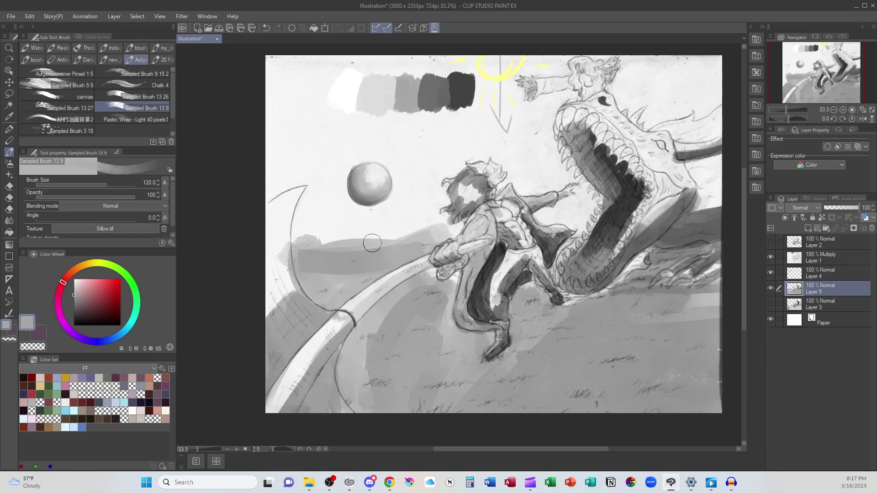
Cover the curved blade and the shaft with the light grey swatch, reducing the brush to 60 for the shaft's upper part.
alt+click(356, 94)
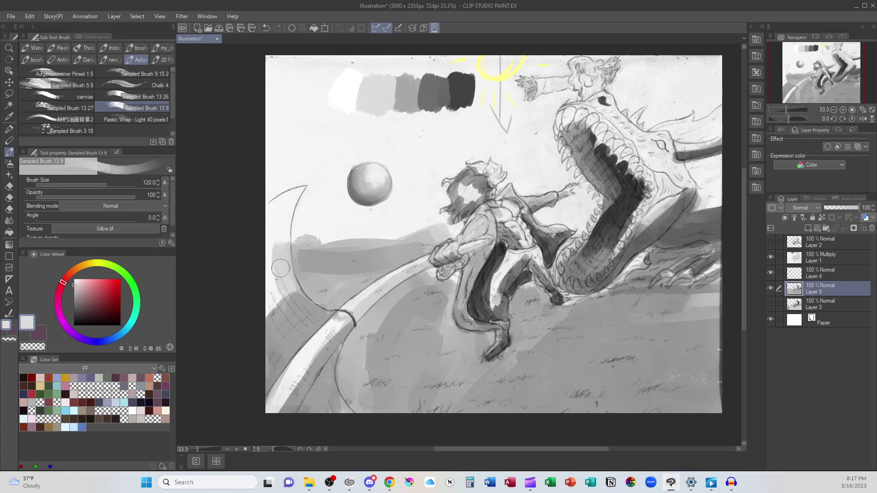
mouse_move(281, 268)
mouse_down()
mouse_move(296, 192)
mouse_move(250, 251)
mouse_move(285, 204)
mouse_move(276, 295)
mouse_move(292, 315)
mouse_up()
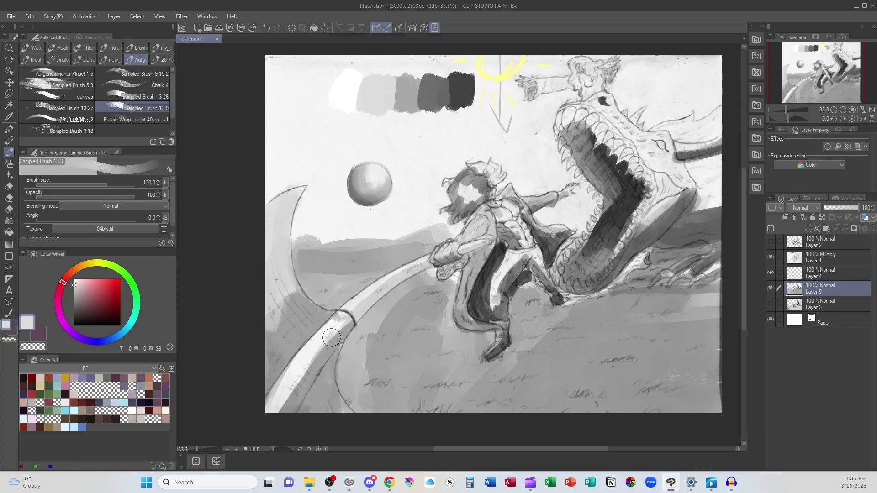
mouse_move(332, 337)
mouse_down()
mouse_move(275, 406)
mouse_move(315, 345)
mouse_move(295, 371)
mouse_up()
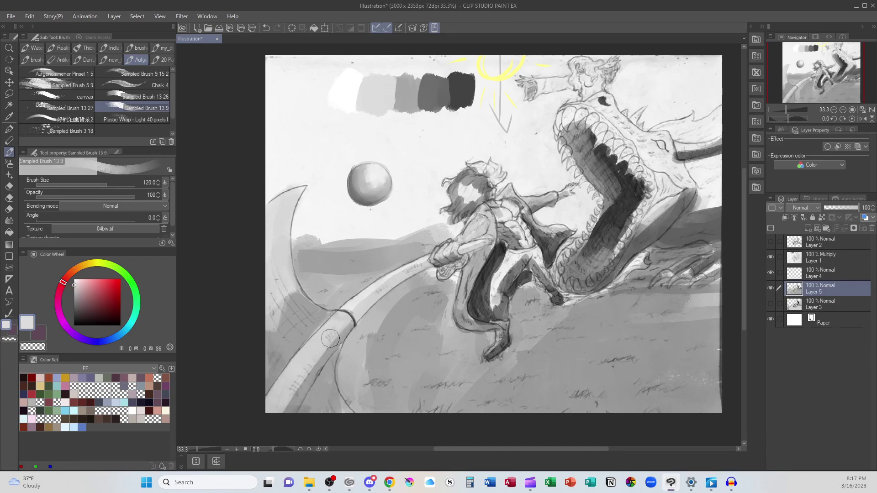
key(bracketleft)
key(bracketleft)
key(bracketleft)
key(bracketleft)
drag(381, 282, 424, 259)
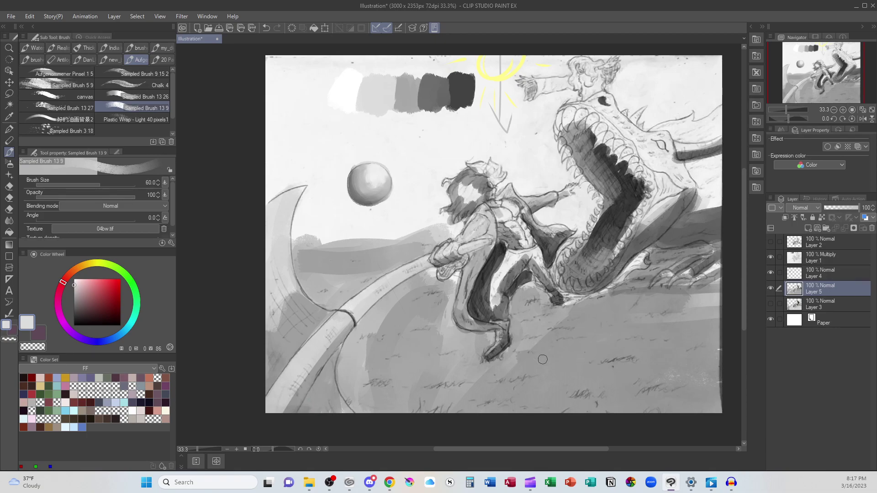
Block in the swordsman's bare torso and trousers with light grey and a darker sampled grey.
drag(554, 348, 465, 413)
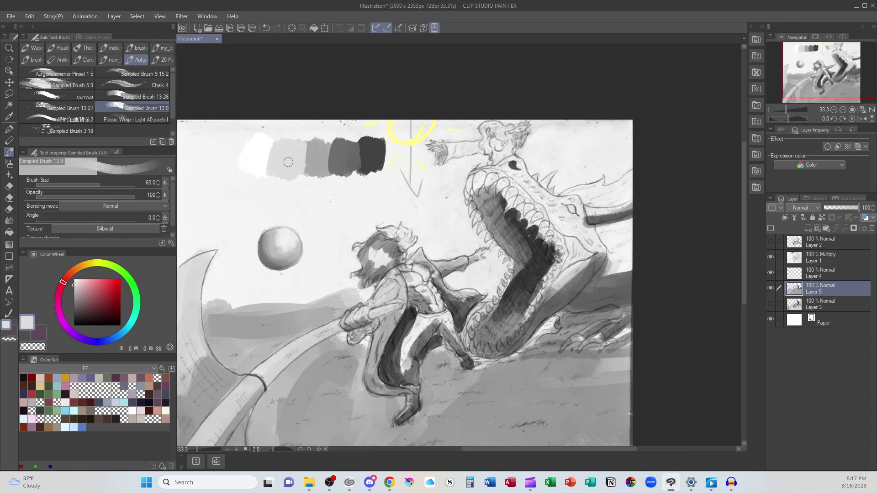
mouse_move(429, 288)
mouse_down()
mouse_move(413, 280)
mouse_move(427, 284)
mouse_move(436, 310)
mouse_move(402, 350)
mouse_move(432, 317)
mouse_move(455, 337)
mouse_move(405, 372)
mouse_move(426, 325)
mouse_up()
alt+click(408, 374)
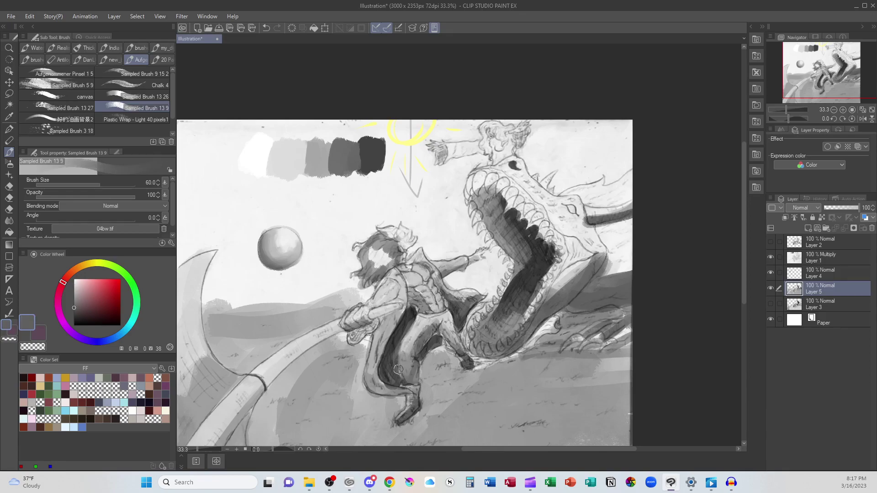
Brush the light grey swatch over the dragon's snout, head and jaw.
alt+click(297, 160)
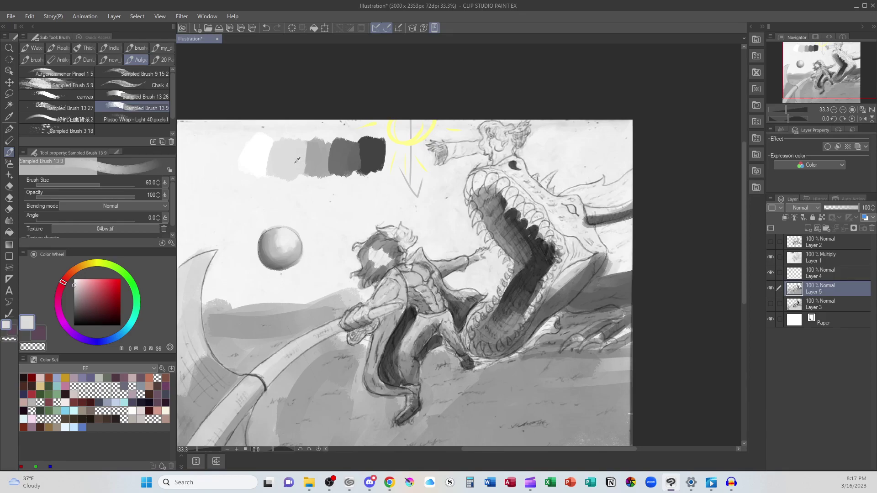
mouse_move(511, 167)
mouse_down()
mouse_move(535, 202)
mouse_move(565, 200)
mouse_move(576, 214)
mouse_move(551, 222)
mouse_move(574, 235)
mouse_move(625, 206)
mouse_up()
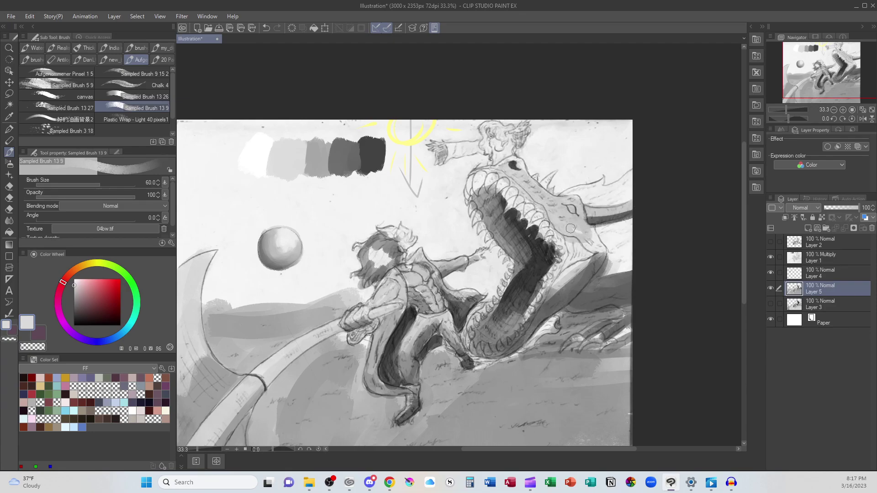
mouse_move(568, 243)
mouse_down()
mouse_move(571, 266)
mouse_move(588, 237)
mouse_move(635, 223)
mouse_move(598, 234)
mouse_move(623, 234)
mouse_move(602, 259)
mouse_move(607, 269)
mouse_move(638, 270)
mouse_move(635, 239)
mouse_move(571, 263)
mouse_up()
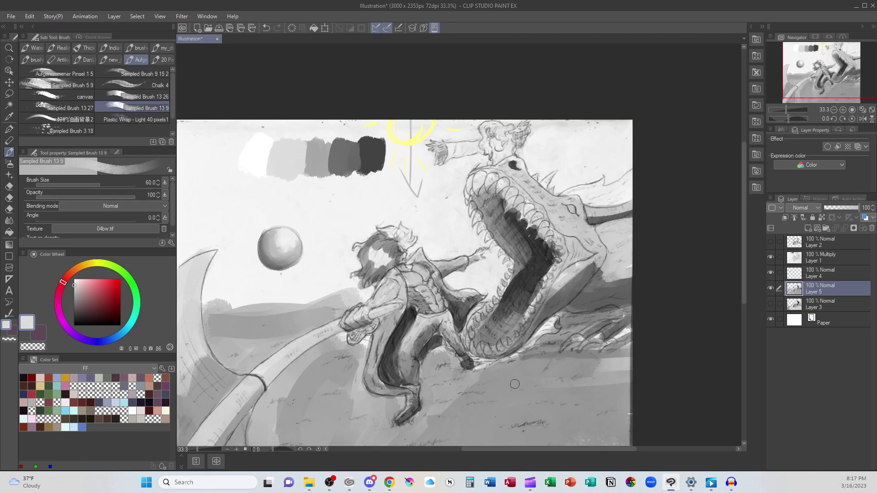
Darken the inside of the dragon's upper mouth with a dark grey sampled from the throat.
scroll(514, 384, up, 1)
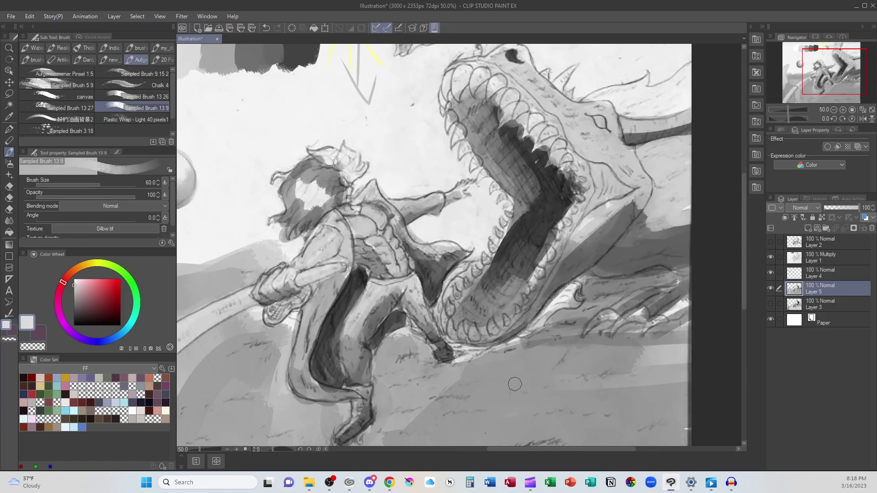
drag(561, 239, 502, 379)
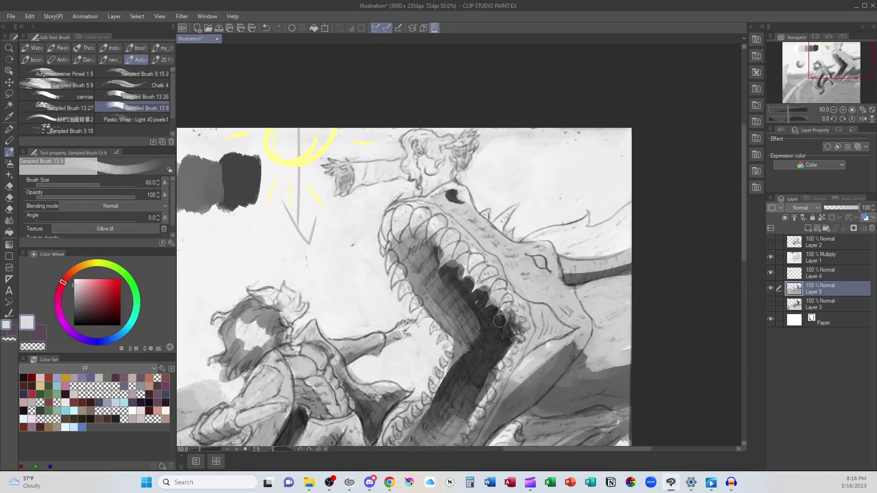
alt+click(469, 298)
mouse_move(460, 309)
mouse_down()
mouse_move(499, 326)
mouse_move(501, 310)
mouse_move(496, 331)
mouse_move(508, 334)
mouse_move(473, 281)
mouse_move(480, 270)
mouse_move(456, 286)
mouse_move(464, 255)
mouse_move(432, 286)
mouse_move(453, 245)
mouse_move(438, 233)
mouse_move(429, 252)
mouse_move(418, 250)
mouse_move(410, 227)
mouse_move(397, 241)
mouse_move(434, 274)
mouse_up()
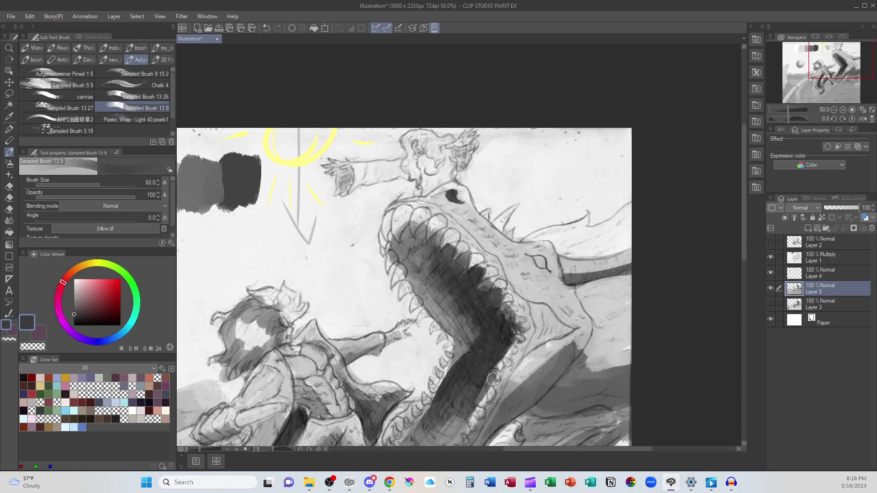
key(b)
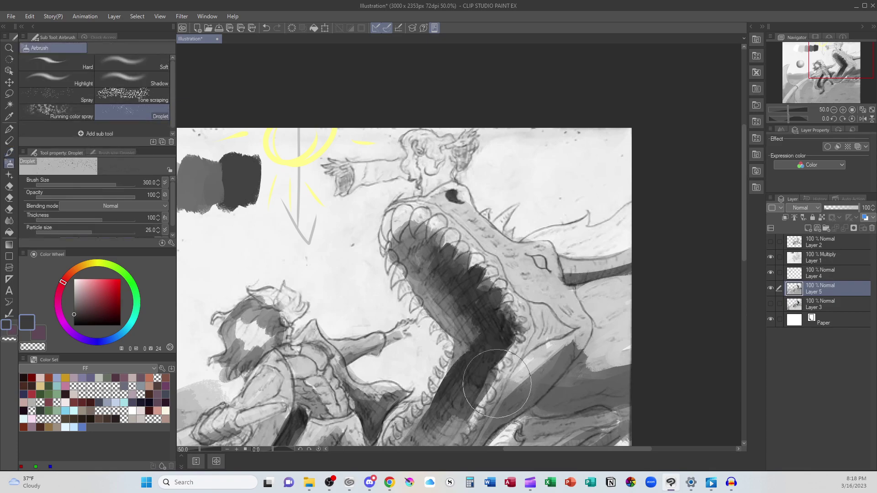
key(bracketleft)
key(bracketleft)
key(bracketleft)
key(bracketleft)
key(bracketleft)
key(bracketleft)
key(bracketleft)
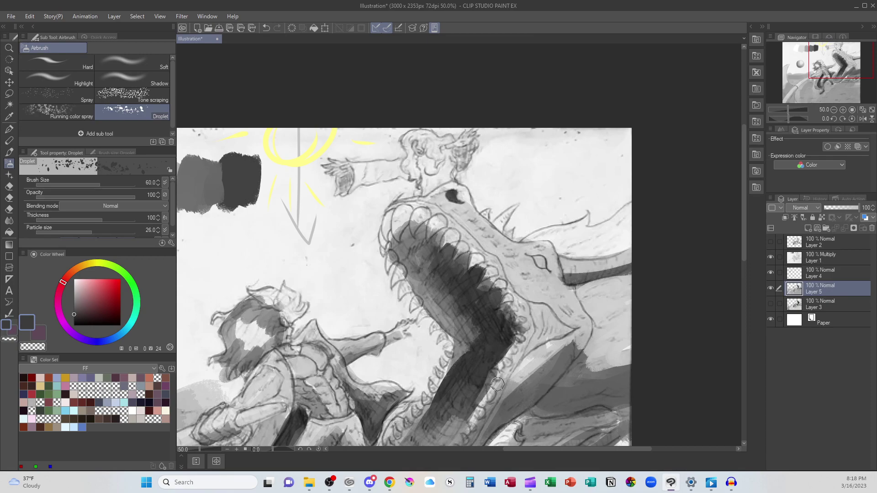
drag(503, 377, 516, 356)
key(ctrl+z)
key(b)
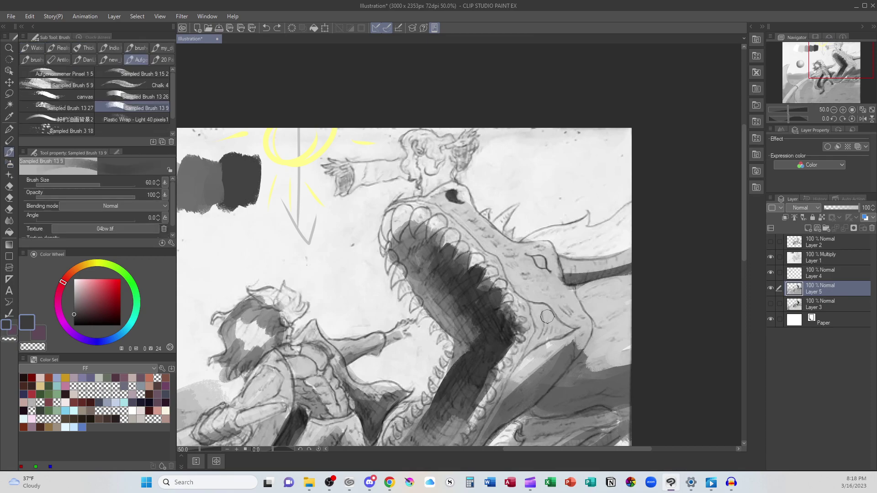
Paint the dragon's lower jaw and neck with sampled light grey, adding darker grey shading on the neck.
alt+click(513, 387)
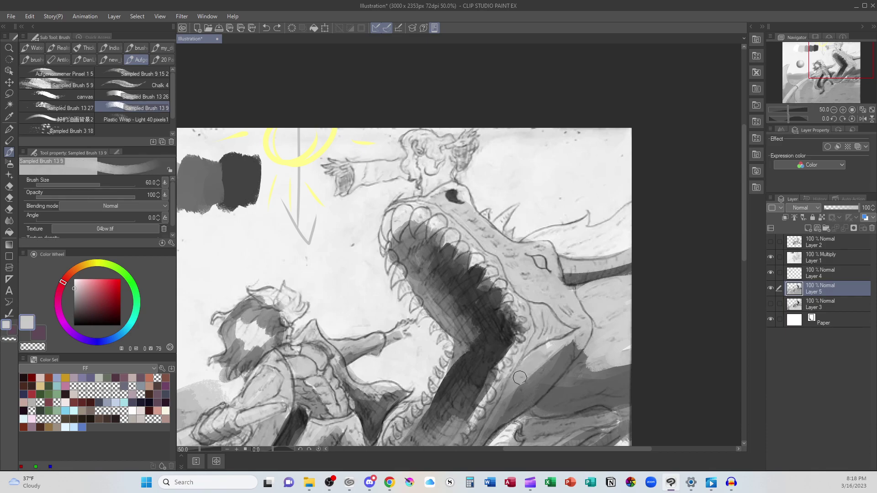
mouse_move(519, 377)
mouse_down()
mouse_move(577, 337)
mouse_move(563, 368)
mouse_up()
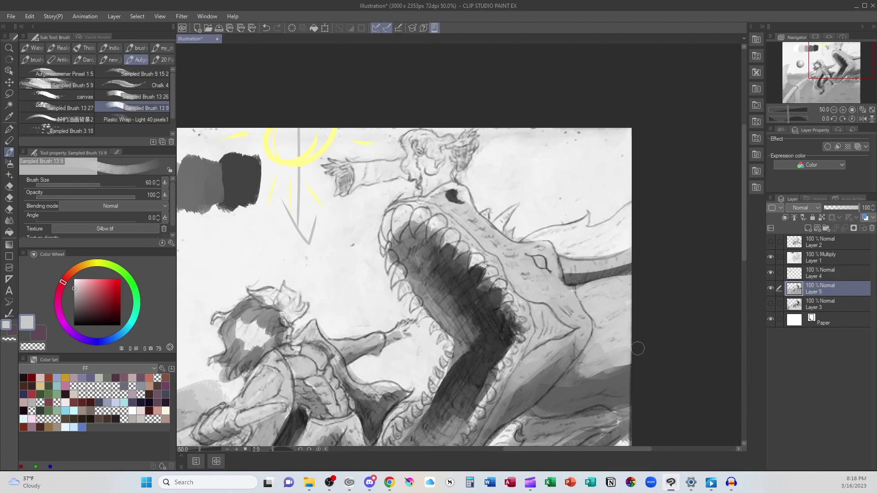
alt+click(574, 374)
mouse_move(574, 374)
mouse_down()
mouse_move(594, 347)
mouse_move(582, 363)
mouse_move(612, 352)
mouse_up()
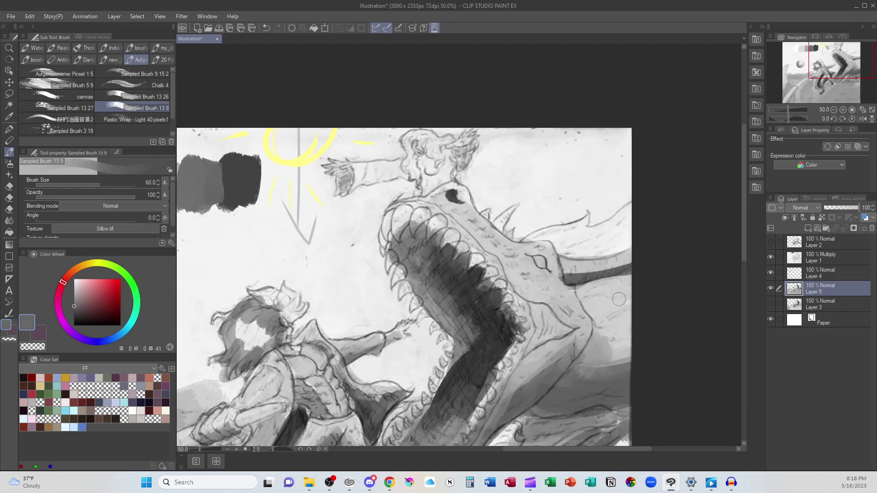
mouse_move(577, 284)
mouse_down()
mouse_move(633, 277)
mouse_move(585, 293)
mouse_move(642, 281)
mouse_up()
alt+click(595, 303)
drag(588, 305, 648, 284)
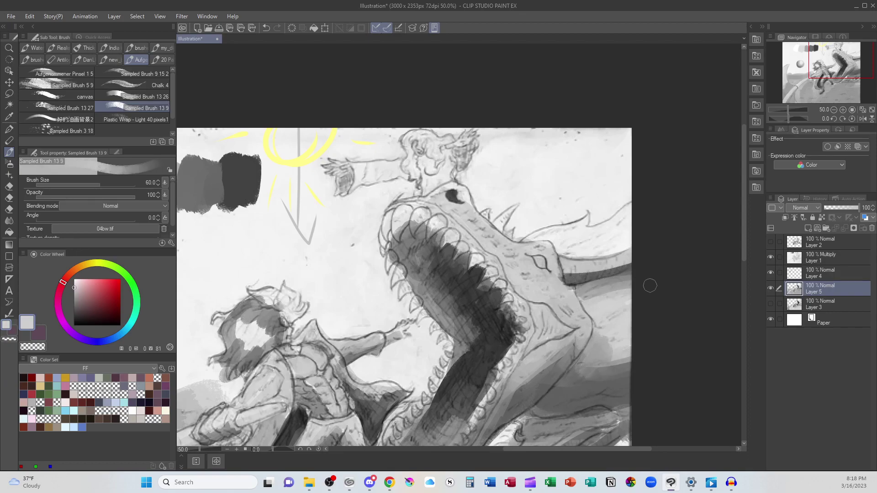
drag(504, 373, 477, 420)
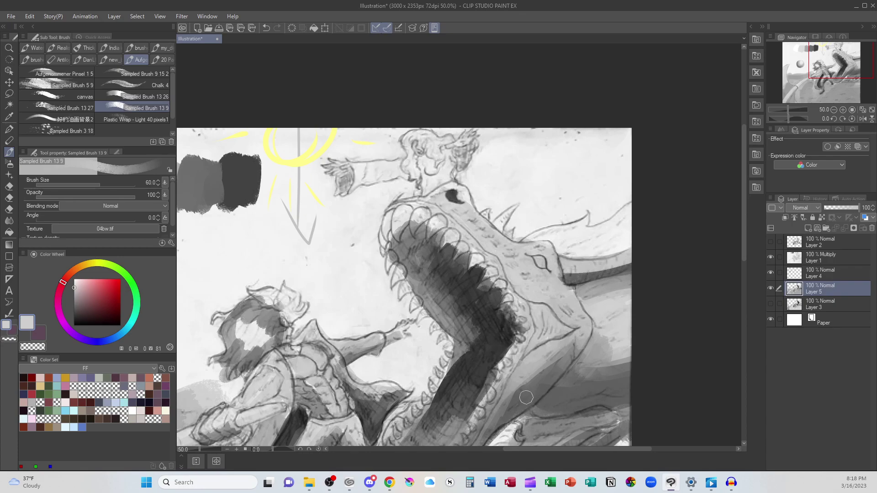
Deepen the dragon's mouth interior with a darker sampled grey, from behind the front teeth to the throat.
alt+click(443, 272)
mouse_move(434, 257)
mouse_down()
mouse_move(480, 350)
mouse_move(490, 334)
mouse_move(478, 296)
mouse_move(470, 308)
mouse_move(491, 281)
mouse_move(505, 303)
mouse_move(494, 306)
mouse_move(509, 325)
mouse_move(494, 373)
mouse_move(506, 348)
mouse_move(476, 377)
mouse_up()
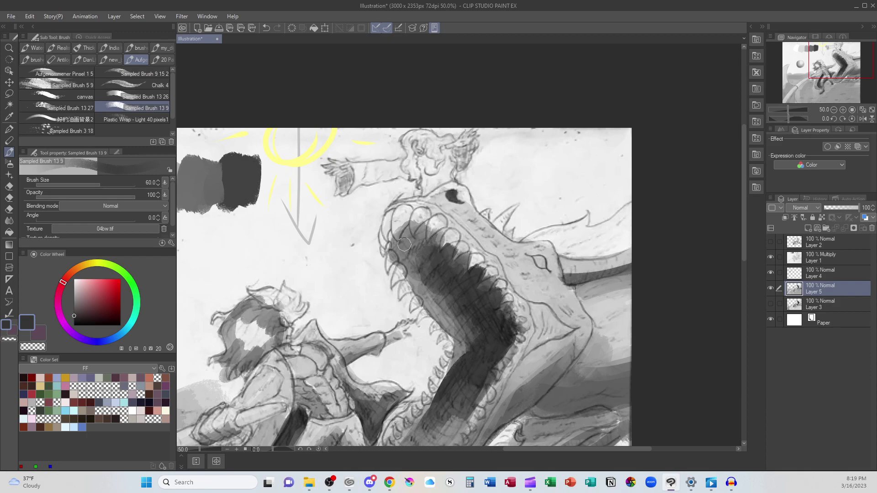
mouse_move(404, 244)
mouse_down()
mouse_move(421, 247)
mouse_move(413, 251)
mouse_move(414, 238)
mouse_up()
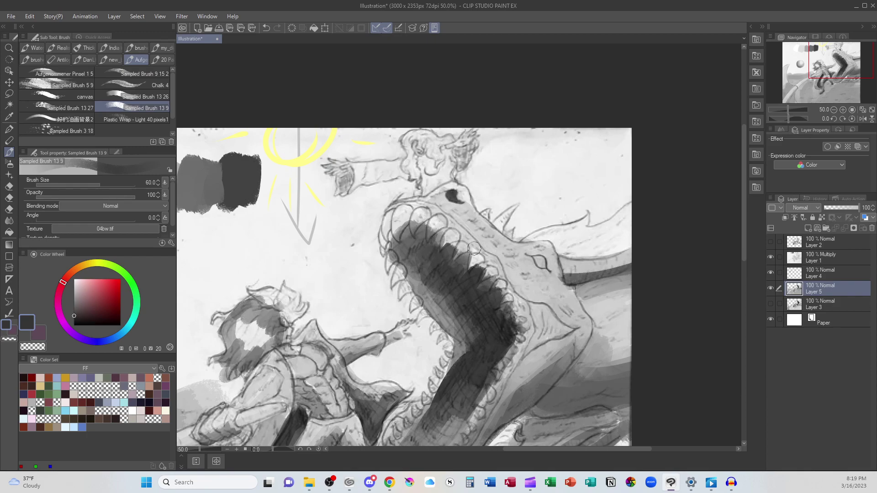
Refine the dragon's horn, back teeth and mouth lining with light, mid and dark greys sampled from the head.
alt+click(525, 281)
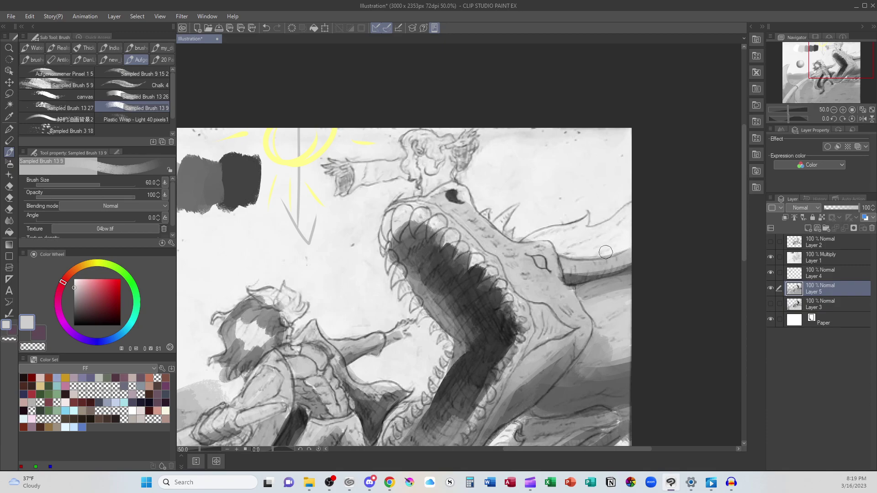
alt+click(569, 290)
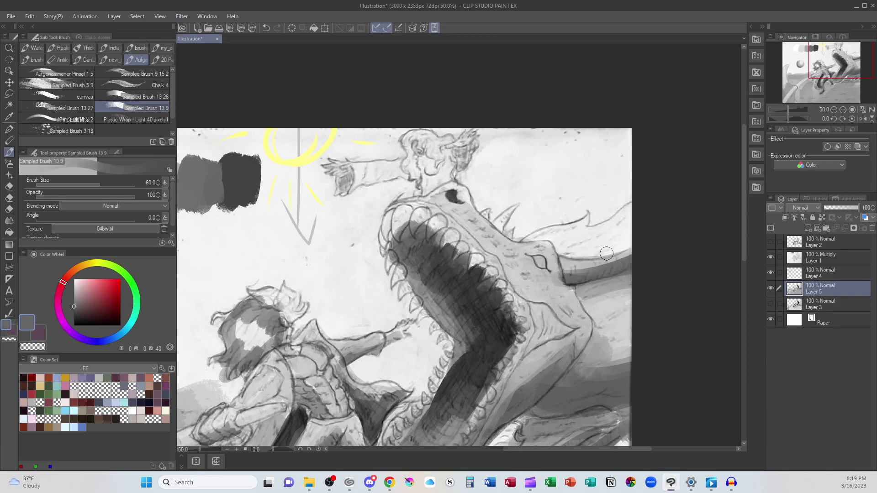
alt+click(555, 282)
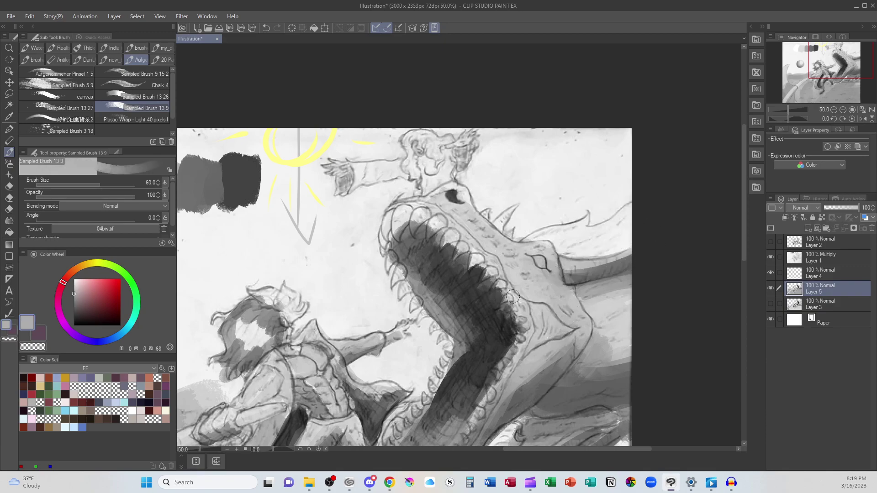
mouse_move(472, 399)
mouse_down()
mouse_move(499, 298)
mouse_move(504, 306)
mouse_up()
alt+click(461, 316)
mouse_move(455, 319)
mouse_down()
mouse_move(449, 343)
mouse_move(462, 338)
mouse_up()
Lighten the dragon's upper row of teeth with a sampled near-white.
drag(539, 165, 494, 273)
alt+click(390, 221)
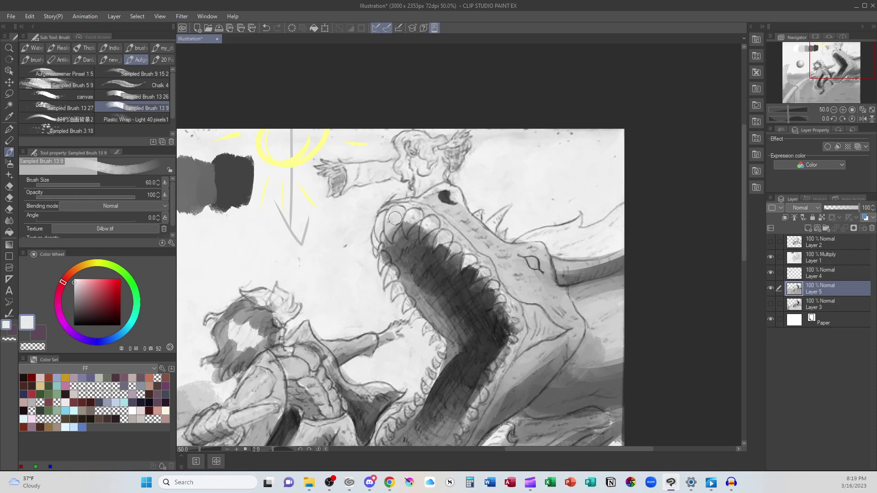
mouse_move(431, 213)
mouse_down()
mouse_move(452, 233)
mouse_move(497, 283)
mouse_move(510, 329)
mouse_up()
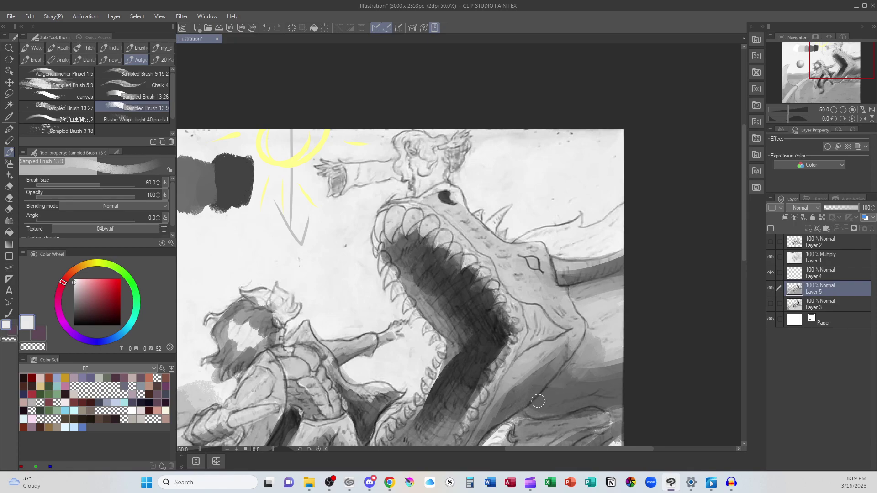
Darken the swordsman's sword grip with the Sampled Brush 13 9 brush and a dark grey sampled from his coat lining.
drag(523, 386, 637, 259)
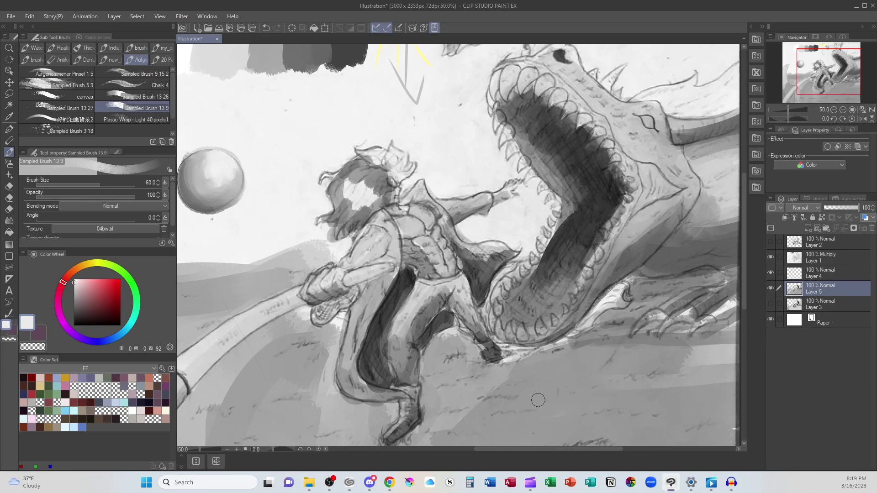
key(b)
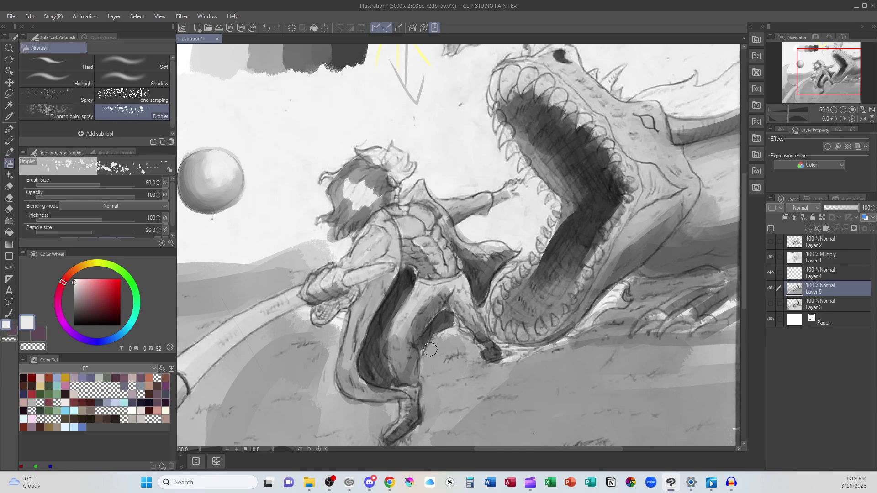
drag(404, 288, 448, 394)
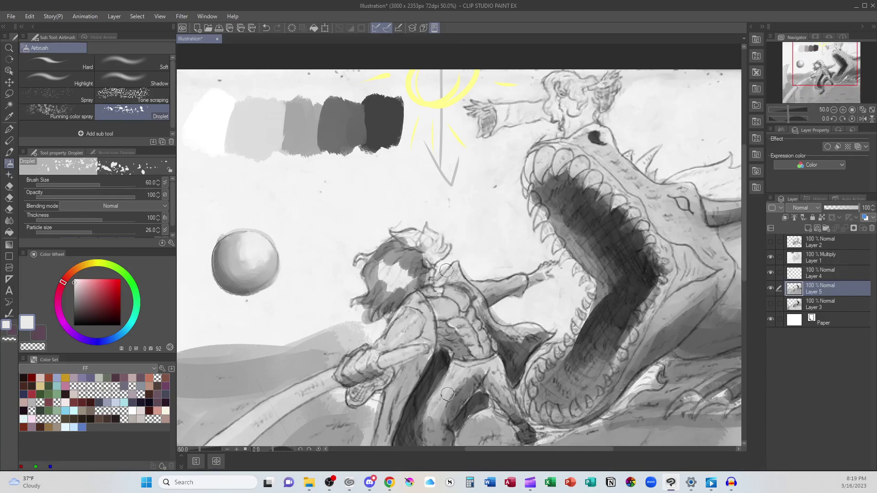
alt+click(408, 376)
mouse_move(396, 376)
mouse_down()
mouse_move(429, 354)
mouse_move(427, 326)
mouse_move(444, 364)
mouse_up()
key(b)
key(b)
key(b)
key(b)
key(b)
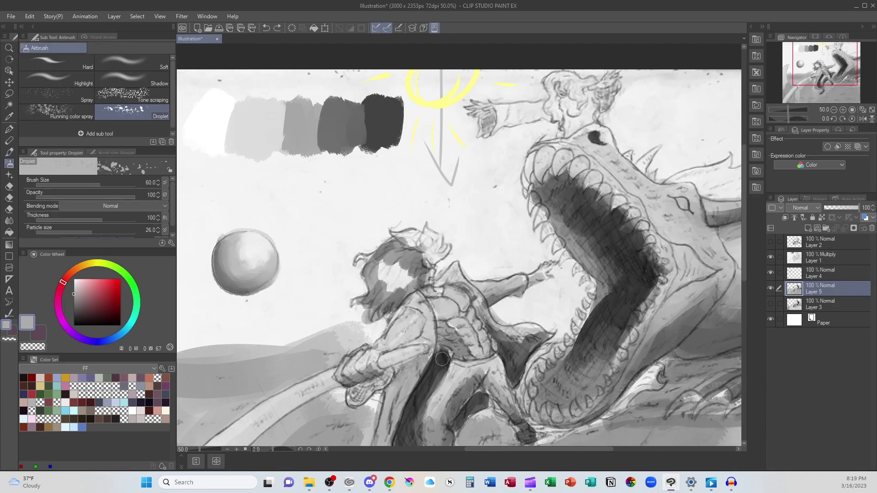
alt+click(433, 384)
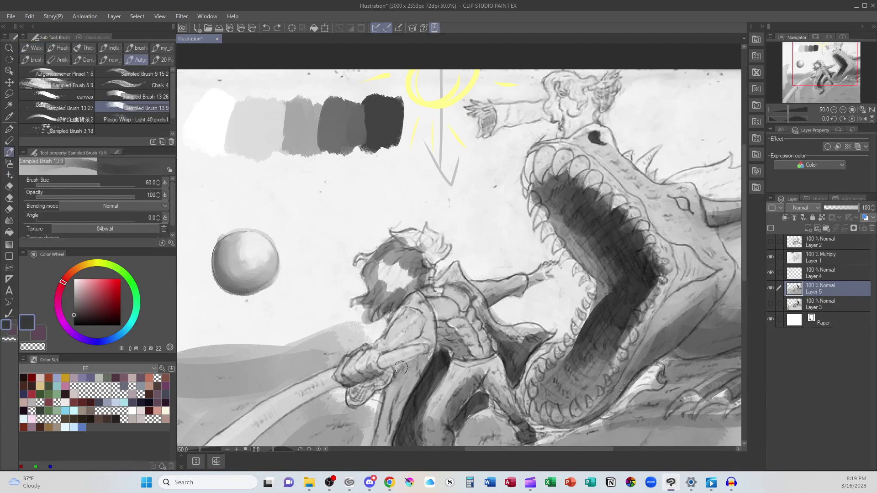
drag(401, 367, 362, 388)
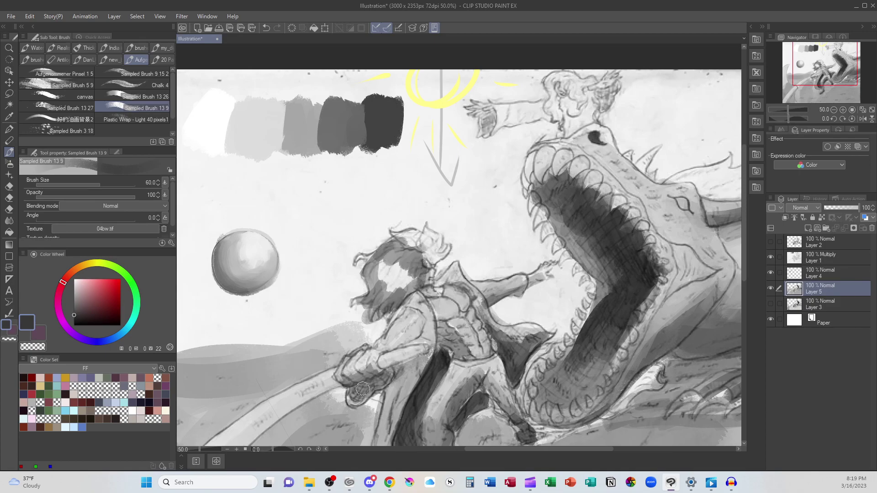
Shade the swordsman's shoulder and outstretched sleeve with dark grey, adding sampled light grey on their lit areas.
drag(404, 341, 429, 330)
drag(487, 295, 522, 285)
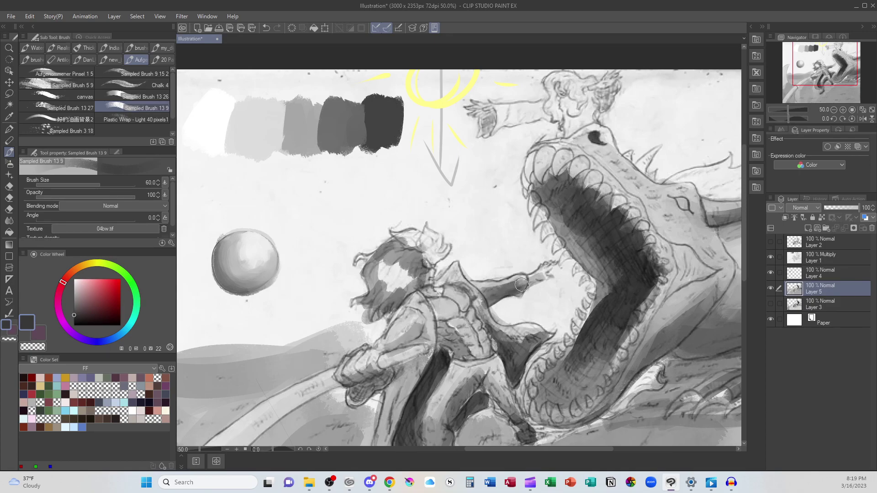
alt+click(407, 325)
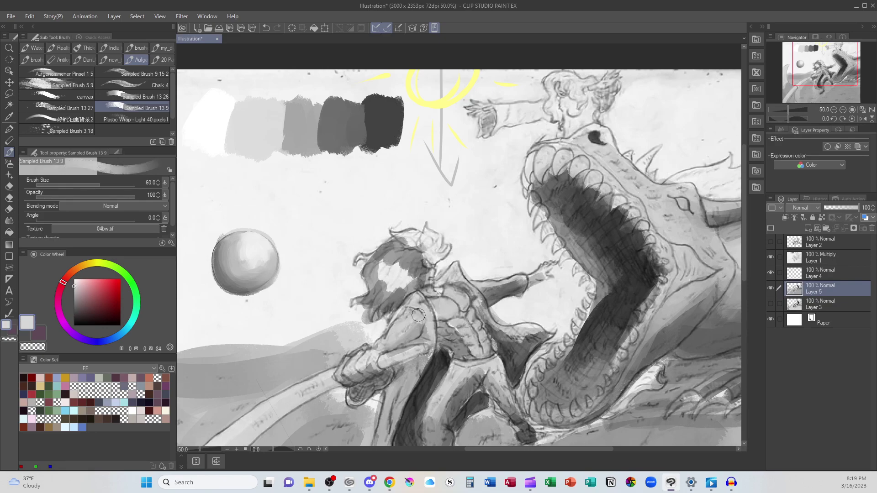
drag(418, 315, 421, 304)
mouse_move(479, 287)
mouse_down()
mouse_move(514, 283)
mouse_move(498, 289)
mouse_up()
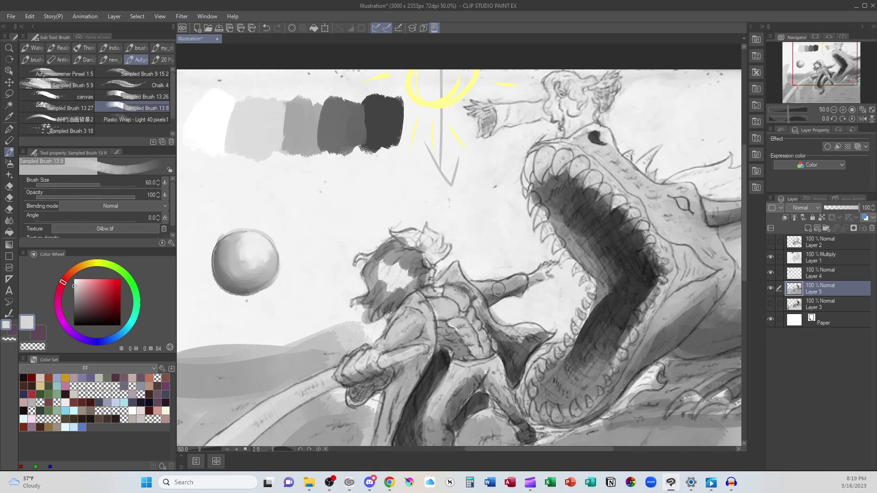
Paint the swordsman's hair with sampled mid greys over the crown and front strands, adding light highlights with a size 40 brush.
alt+click(380, 264)
alt+click(209, 127)
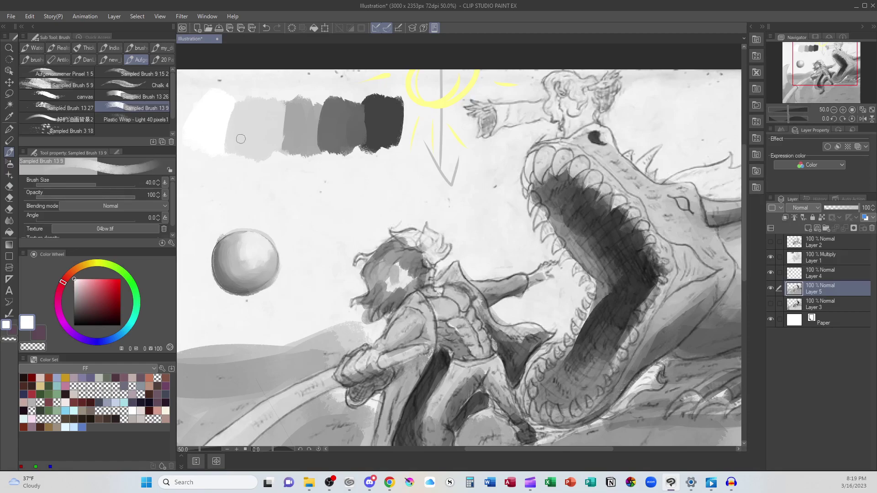
mouse_move(395, 270)
mouse_down()
mouse_move(383, 293)
mouse_move(406, 289)
mouse_move(443, 239)
mouse_move(401, 264)
mouse_move(404, 257)
mouse_move(391, 289)
mouse_up()
alt+click(388, 290)
alt+click(404, 258)
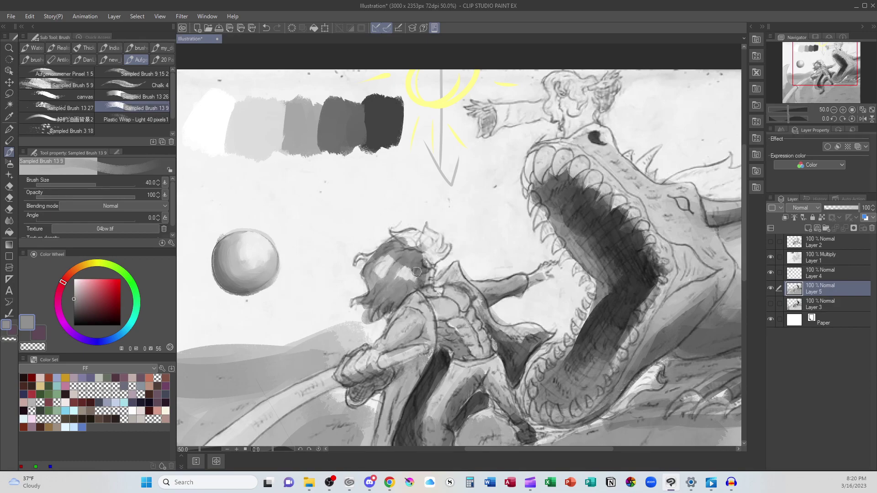
mouse_move(391, 257)
mouse_down()
mouse_move(373, 275)
mouse_move(364, 258)
mouse_up()
mouse_move(416, 246)
mouse_down()
mouse_move(407, 243)
mouse_move(443, 258)
mouse_up()
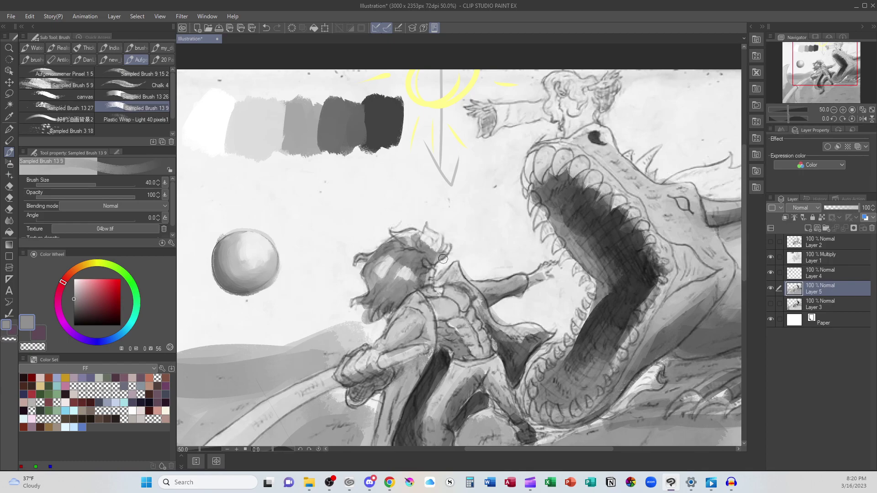
alt+click(383, 265)
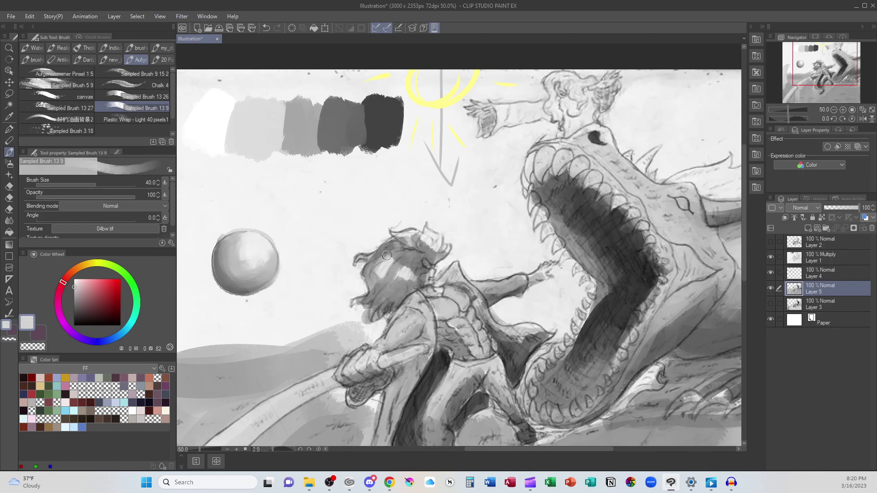
mouse_move(387, 257)
mouse_down()
mouse_move(404, 275)
mouse_move(414, 272)
mouse_move(410, 301)
mouse_move(423, 270)
mouse_move(376, 258)
mouse_move(414, 287)
mouse_move(435, 279)
mouse_move(429, 240)
mouse_move(436, 240)
mouse_move(406, 238)
mouse_move(452, 274)
mouse_move(442, 252)
mouse_move(445, 362)
mouse_move(463, 344)
mouse_move(429, 265)
mouse_move(423, 278)
mouse_move(456, 322)
mouse_move(436, 311)
mouse_move(443, 332)
mouse_move(461, 336)
mouse_up()
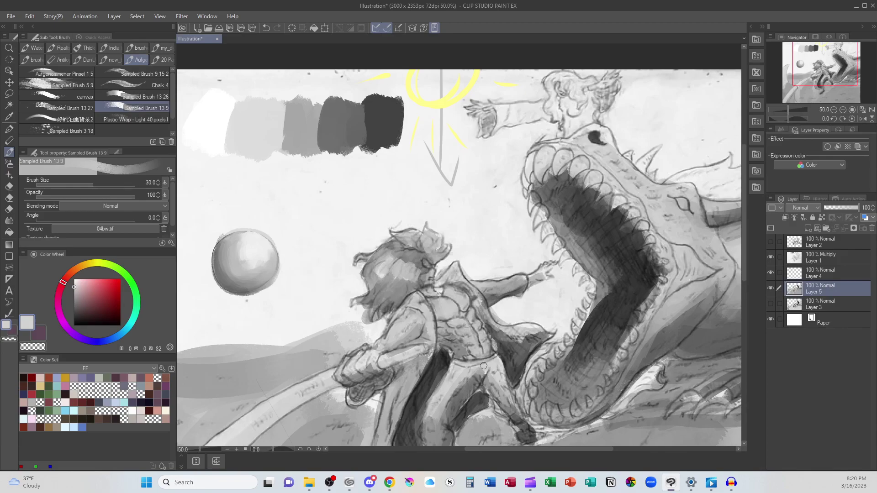
Highlight the swordsman's chest, abdomen and trousers with white sampled from the value scale, using brush size 40.
alt+click(207, 126)
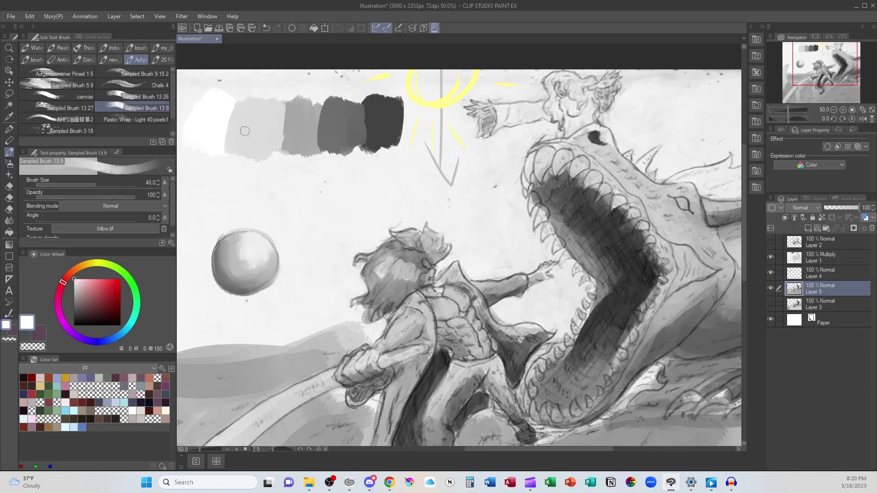
mouse_move(450, 300)
mouse_down()
mouse_move(443, 310)
mouse_move(465, 302)
mouse_move(482, 353)
mouse_up()
mouse_move(451, 379)
mouse_down()
mouse_move(493, 366)
mouse_move(506, 395)
mouse_up()
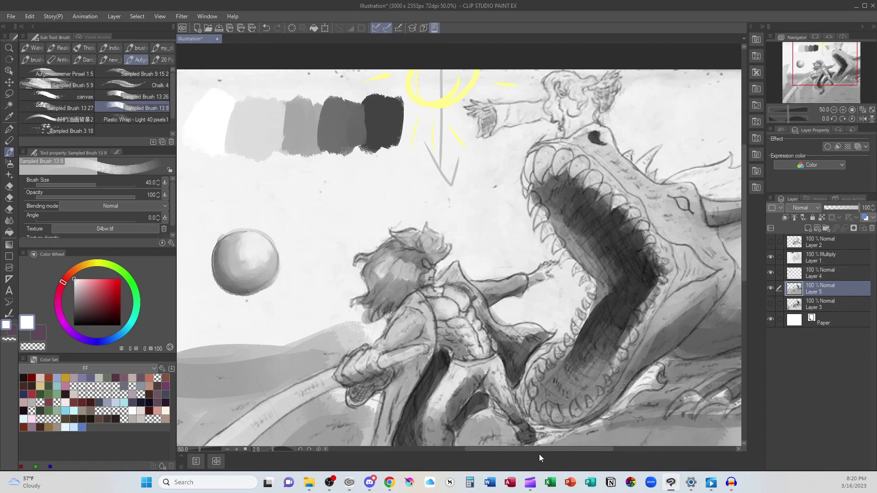
Brighten the sword beside the swordsman's hands with white, and undo the last stroke made with the sampled near-white.
drag(539, 454, 499, 457)
drag(743, 259, 744, 296)
mouse_move(424, 293)
mouse_down()
mouse_move(348, 350)
mouse_move(353, 361)
mouse_move(400, 300)
mouse_move(452, 275)
mouse_up()
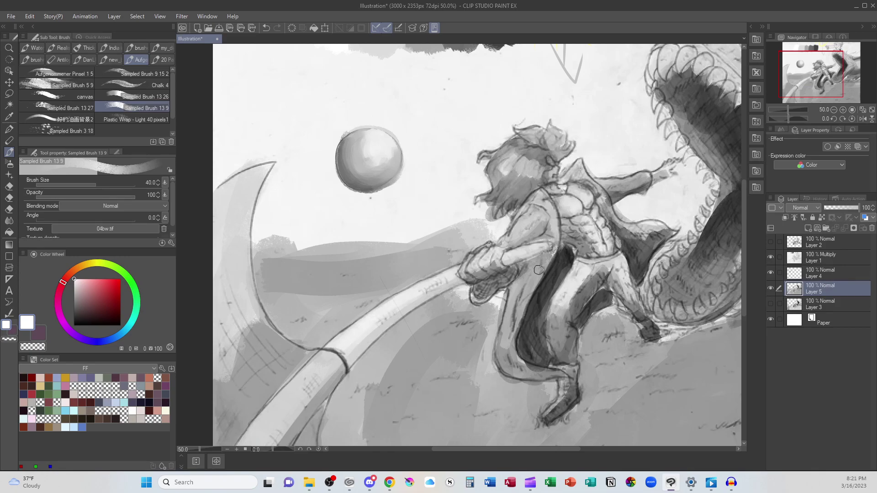
alt+click(357, 343)
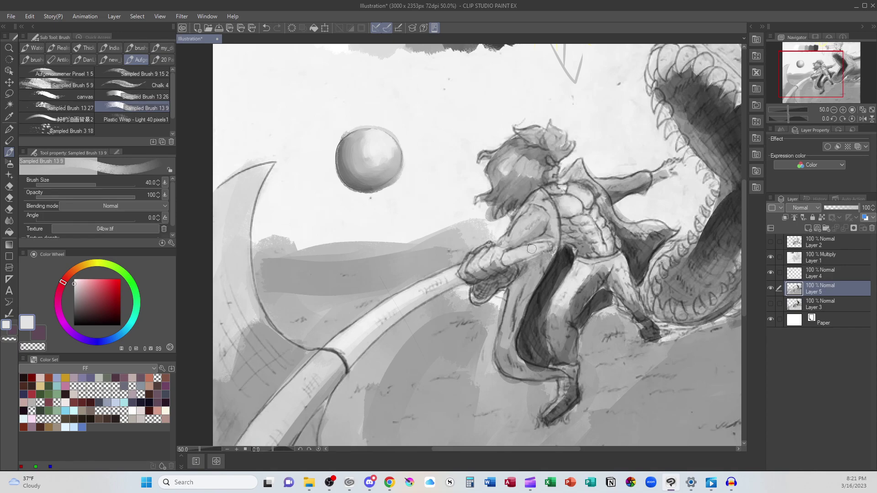
key(ctrl+z)
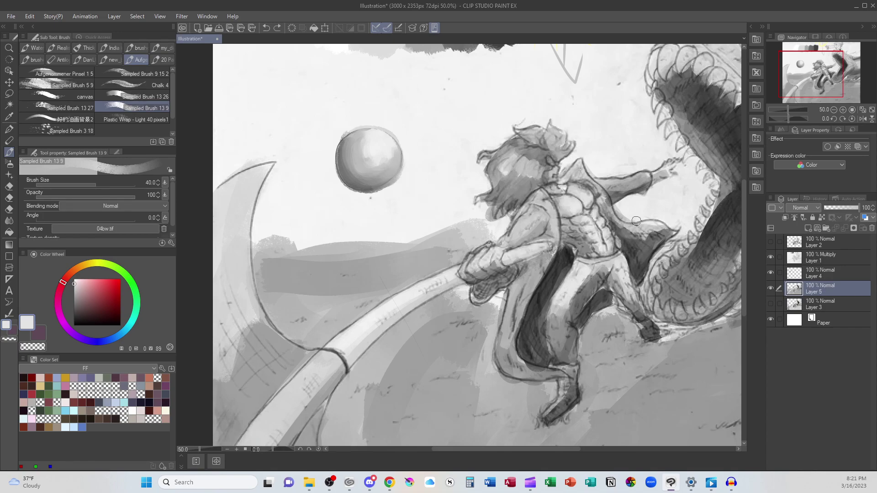
Deepen the shadows between the swordsman's legs and in his coat lining with a sampled dark grey.
scroll(588, 448, right, 5)
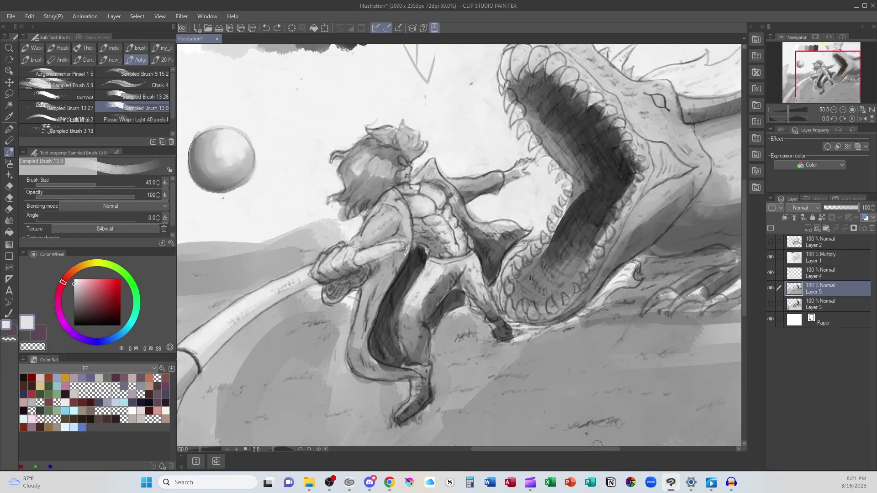
drag(555, 452, 540, 451)
alt+click(462, 316)
mouse_move(461, 316)
mouse_down()
mouse_move(475, 287)
mouse_move(506, 274)
mouse_move(525, 288)
mouse_move(490, 300)
mouse_move(489, 308)
mouse_move(511, 289)
mouse_move(485, 322)
mouse_move(524, 296)
mouse_up()
alt+click(513, 295)
mouse_move(534, 248)
mouse_down()
mouse_move(543, 274)
mouse_move(521, 297)
mouse_move(560, 242)
mouse_up()
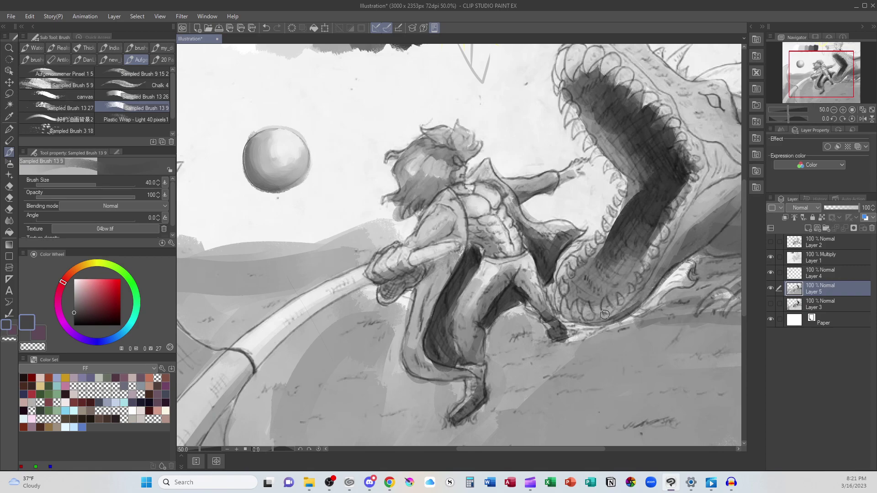
Brighten the dragon's upper and lower rows of teeth with pure white.
mouse_move(665, 303)
mouse_down()
mouse_move(623, 336)
mouse_move(563, 426)
mouse_move(567, 400)
mouse_up()
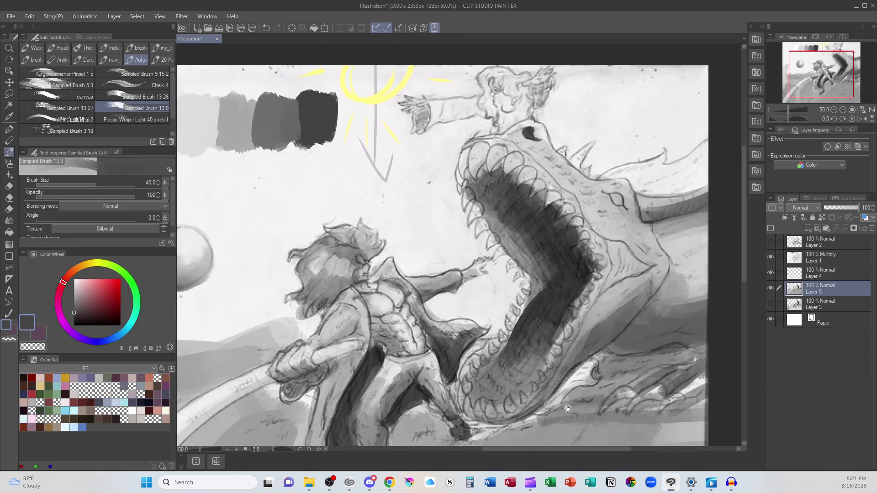
drag(246, 184, 401, 189)
alt+click(598, 207)
drag(598, 206, 359, 209)
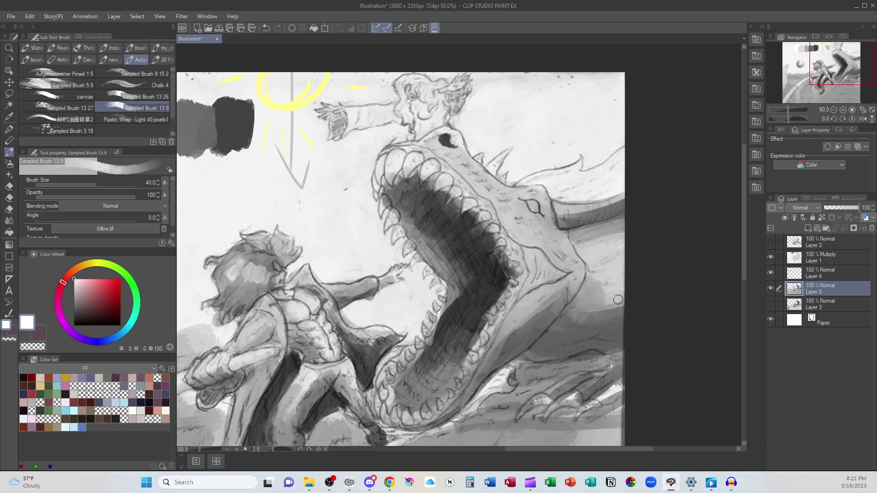
Add a new raster layer directly above the Multiply sketch layer, Layer 1.
drag(587, 448, 475, 288)
key(ctrl+plus)
key(ctrl+plus)
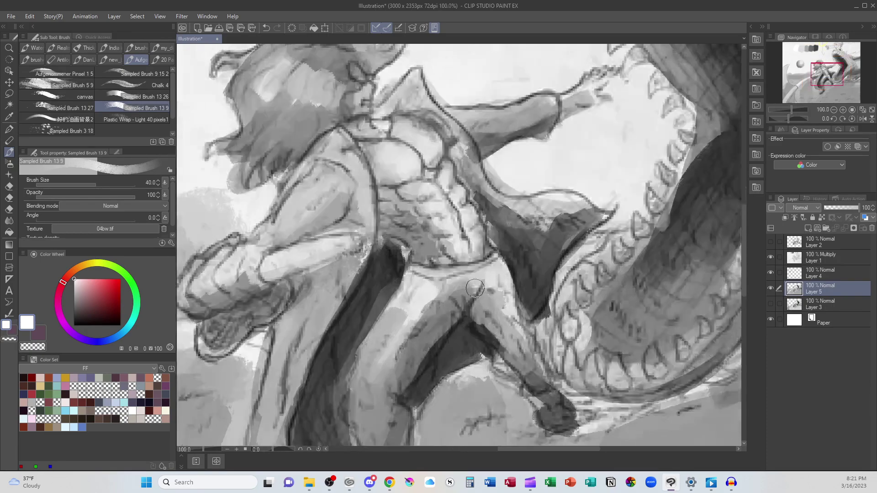
scroll(475, 287, down, 4)
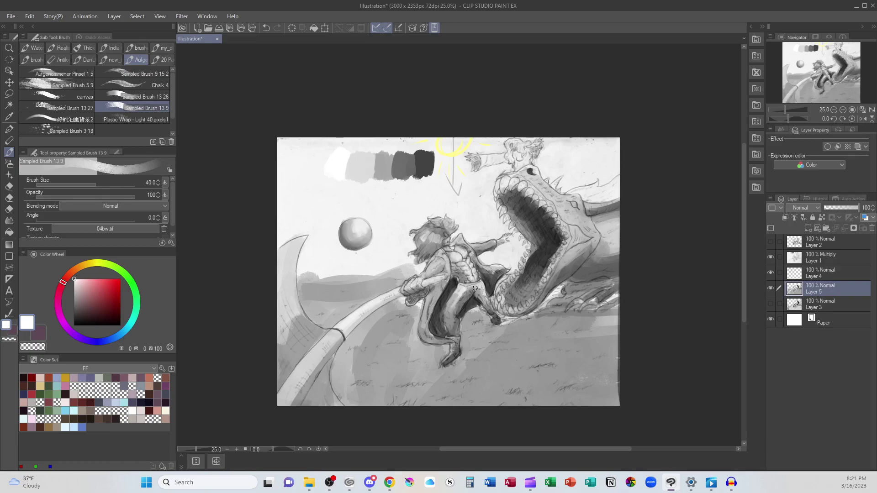
scroll(475, 287, up, 5)
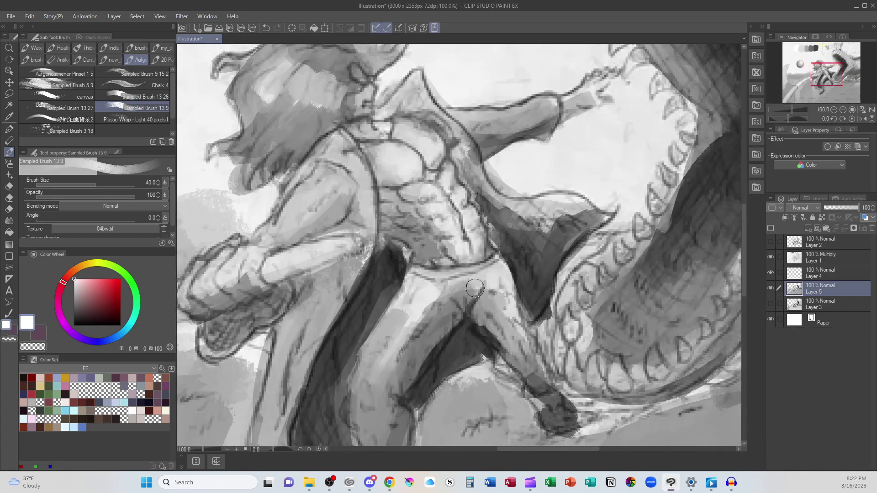
drag(448, 270, 457, 360)
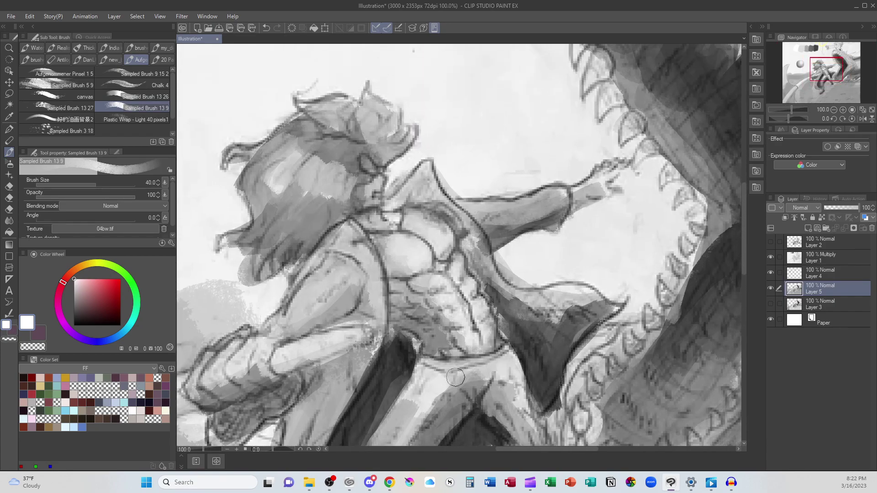
click(817, 259)
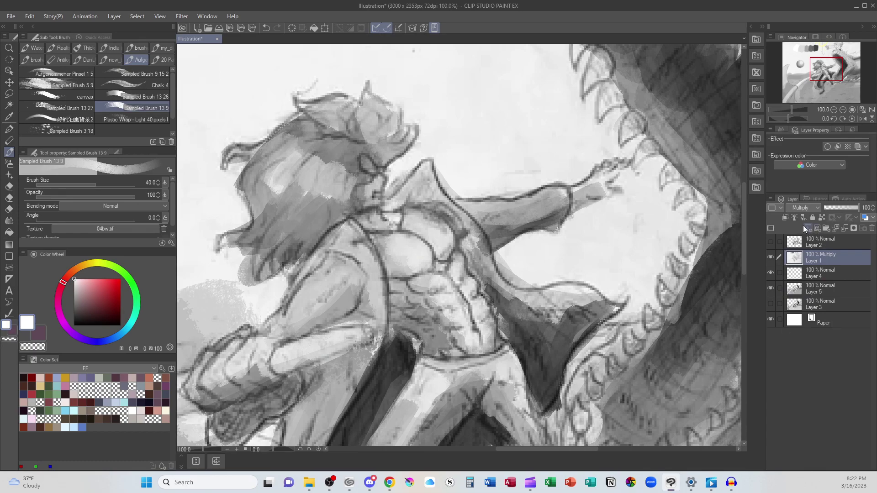
click(808, 228)
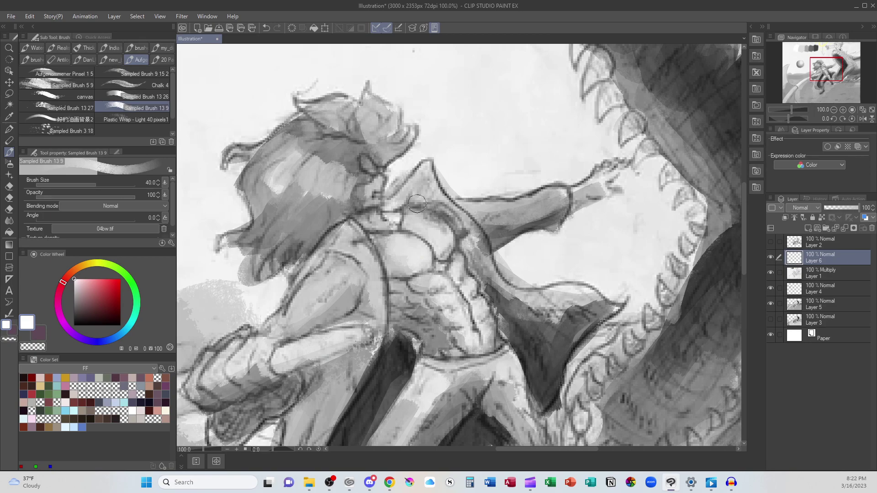
Paint over the sketch lines on the swordsman's chest with a sampled near-white at brush size 20.
click(513, 397)
alt+click(411, 251)
key(bracketleft)
key(bracketleft)
key(bracketleft)
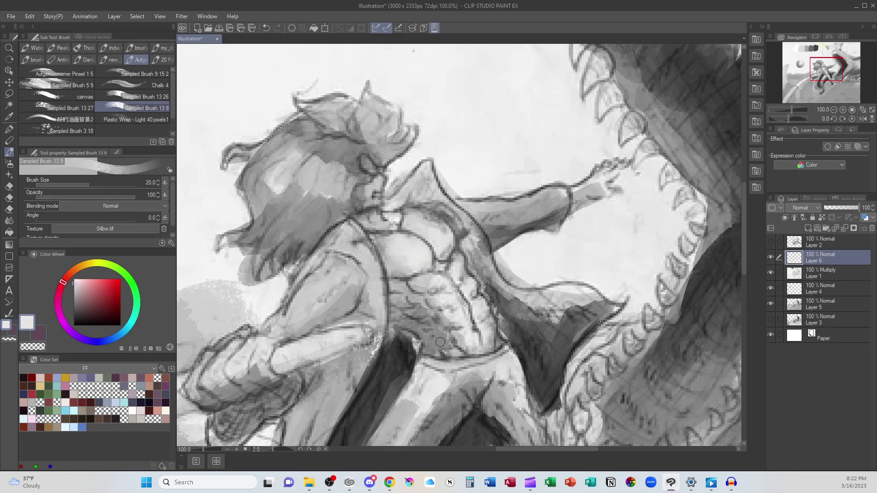
mouse_move(391, 238)
mouse_down()
mouse_move(414, 240)
mouse_move(389, 239)
mouse_move(427, 256)
mouse_move(402, 235)
mouse_move(413, 238)
mouse_move(381, 241)
mouse_move(415, 251)
mouse_move(420, 223)
mouse_move(411, 209)
mouse_move(412, 220)
mouse_move(441, 225)
mouse_move(452, 241)
mouse_up()
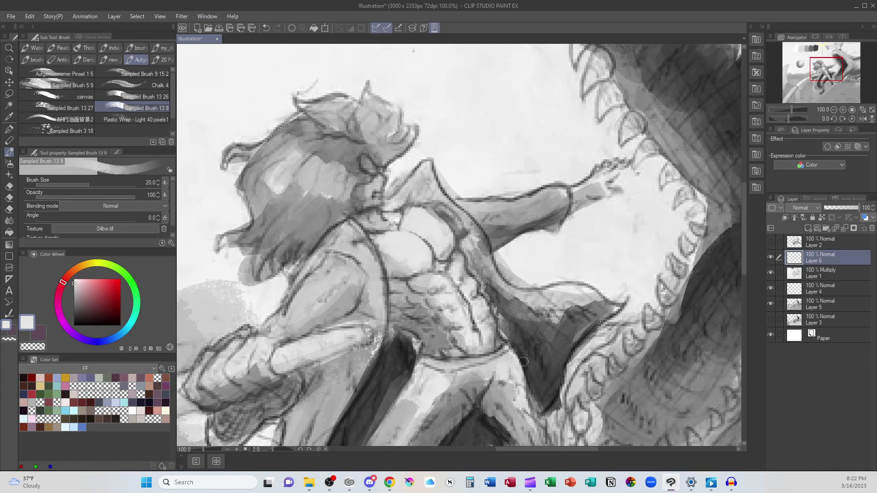
Block in dark grey shadows under the swordsman's chest, along the side of his abdomen and down its centre line.
alt+click(555, 330)
mouse_move(398, 279)
mouse_down()
mouse_move(438, 268)
mouse_move(422, 240)
mouse_move(435, 262)
mouse_move(427, 240)
mouse_move(447, 260)
mouse_move(437, 278)
mouse_move(399, 285)
mouse_move(397, 303)
mouse_move(416, 291)
mouse_move(410, 321)
mouse_move(429, 316)
mouse_move(429, 338)
mouse_move(443, 353)
mouse_up()
mouse_move(402, 313)
mouse_down()
mouse_move(396, 285)
mouse_move(392, 309)
mouse_move(420, 333)
mouse_move(388, 281)
mouse_move(384, 252)
mouse_move(389, 270)
mouse_up()
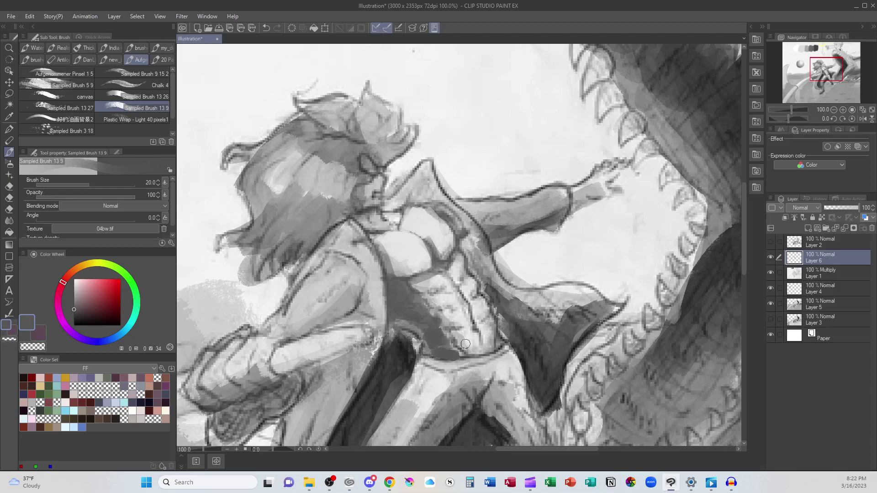
mouse_move(436, 337)
mouse_down()
mouse_move(452, 358)
mouse_move(472, 356)
mouse_move(447, 349)
mouse_move(495, 347)
mouse_move(466, 353)
mouse_up()
drag(443, 274, 487, 347)
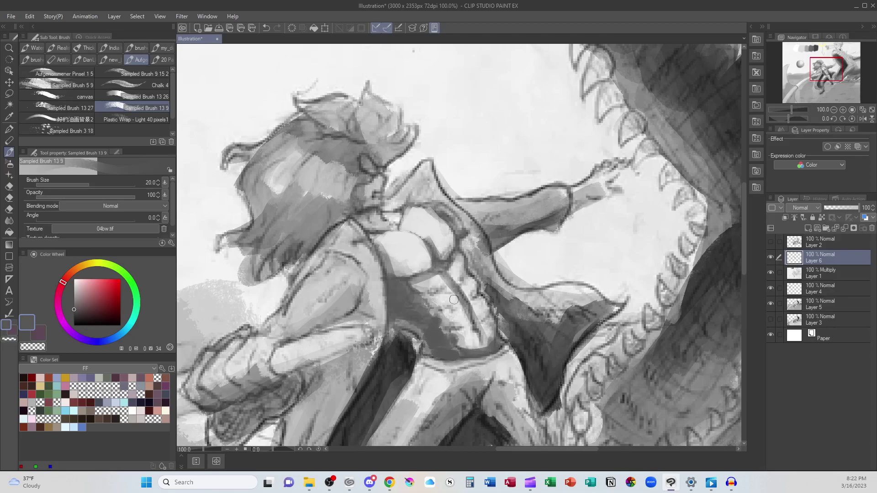
Model the swordsman's abdominal muscles and the lower edge of his chest with a sampled light grey.
alt+click(428, 281)
mouse_move(427, 282)
mouse_down()
mouse_move(416, 283)
mouse_move(437, 289)
mouse_move(436, 303)
mouse_move(452, 301)
mouse_move(450, 320)
mouse_move(465, 317)
mouse_move(473, 349)
mouse_up()
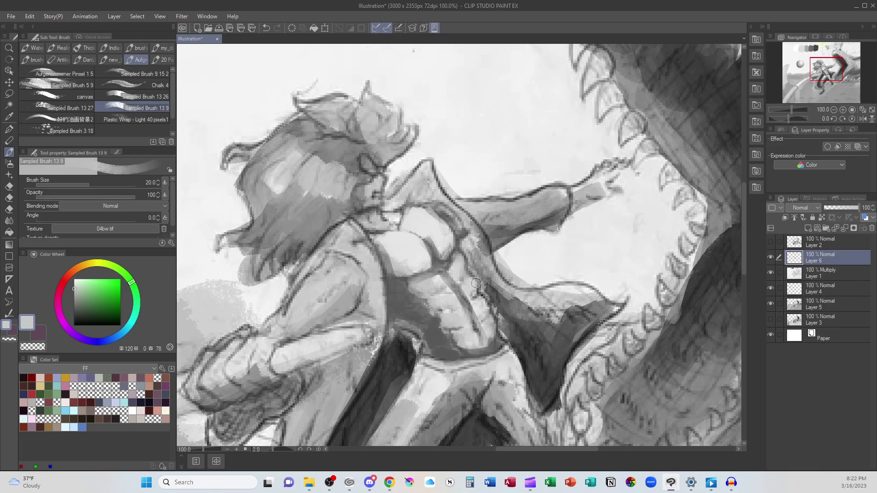
drag(478, 315, 493, 345)
mouse_move(422, 266)
mouse_down()
mouse_move(429, 255)
mouse_move(403, 261)
mouse_up()
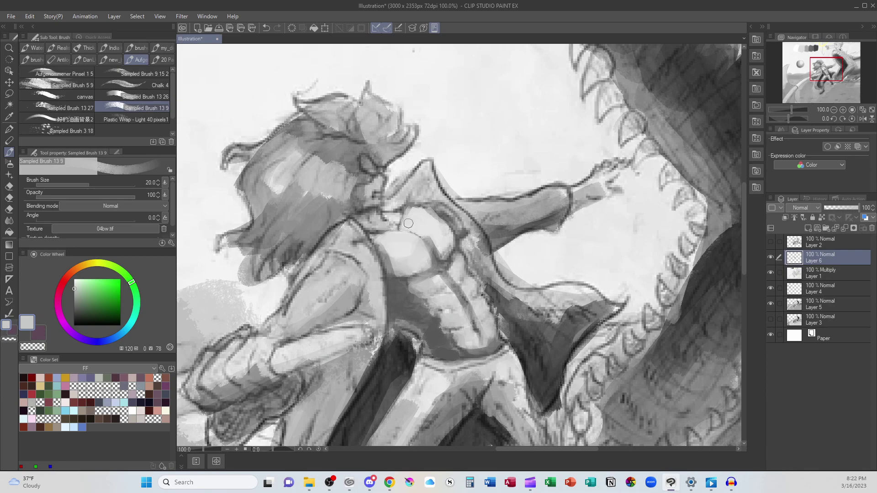
Model the swordsman's chest muscles with sampled mid-grey shading and near-white highlights at brush size 20.
drag(386, 215, 401, 210)
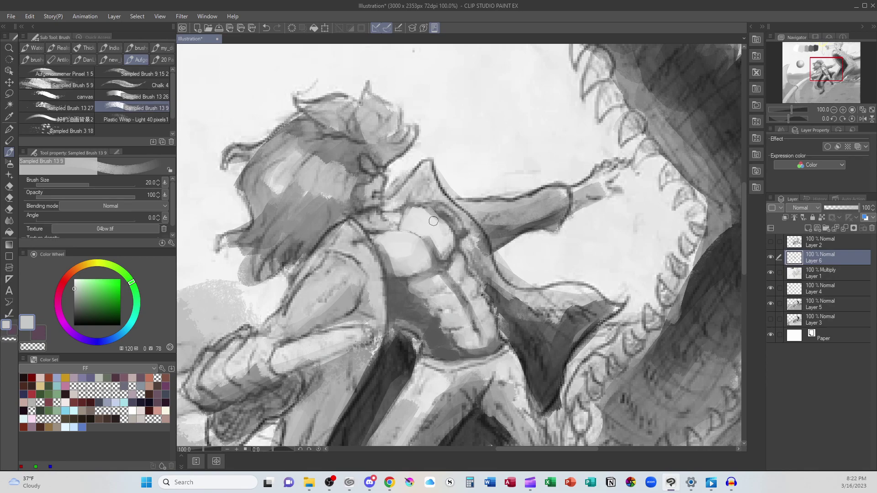
alt+click(398, 272)
alt+click(388, 266)
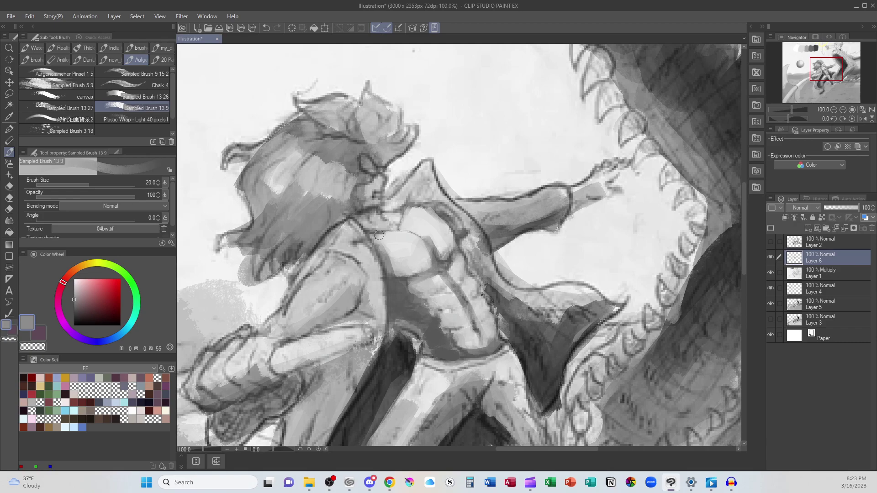
mouse_move(393, 260)
mouse_down()
mouse_move(416, 269)
mouse_move(389, 265)
mouse_move(429, 260)
mouse_move(423, 250)
mouse_move(425, 266)
mouse_move(424, 251)
mouse_move(405, 267)
mouse_move(425, 251)
mouse_move(387, 249)
mouse_move(411, 238)
mouse_move(435, 253)
mouse_move(428, 242)
mouse_move(450, 229)
mouse_move(447, 246)
mouse_move(454, 223)
mouse_move(409, 253)
mouse_move(396, 240)
mouse_move(415, 248)
mouse_move(405, 256)
mouse_move(435, 221)
mouse_move(416, 211)
mouse_move(436, 225)
mouse_move(434, 237)
mouse_move(387, 220)
mouse_move(416, 215)
mouse_move(381, 227)
mouse_move(411, 221)
mouse_up()
alt+click(410, 254)
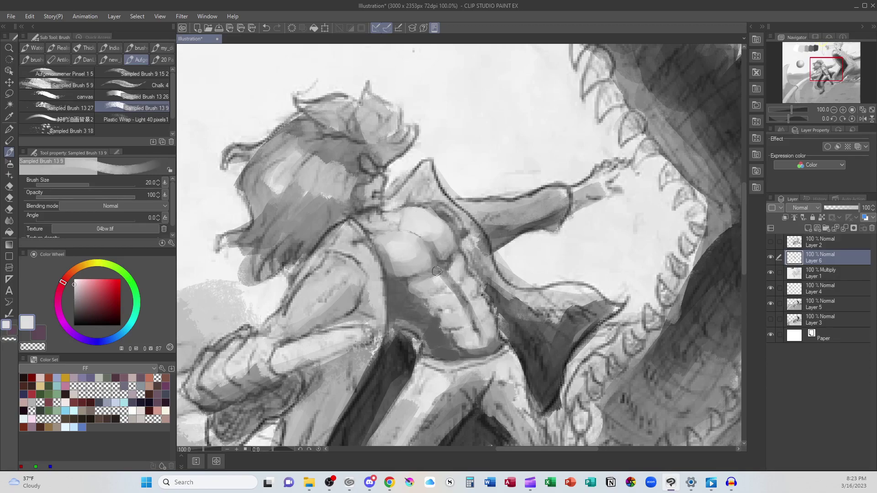
Shade between the swordsman's chest muscles and along his abdominal muscles with a sampled dark grey at brush size 12.
alt+click(408, 308)
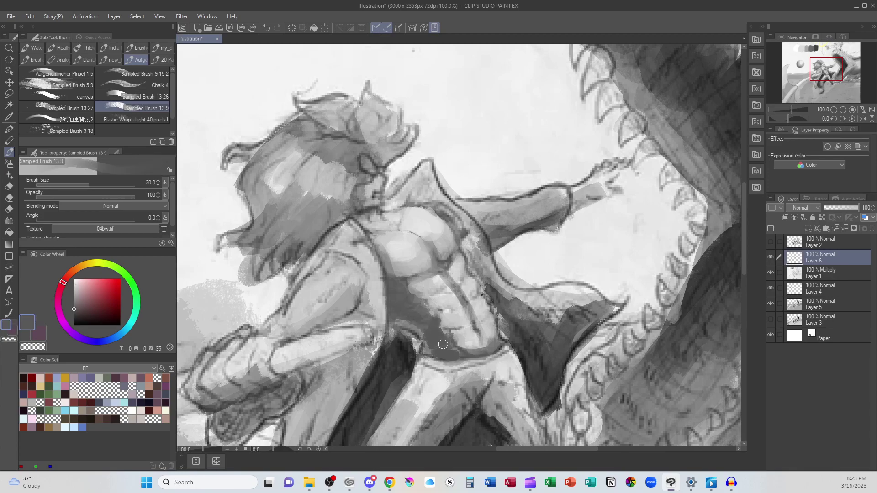
key(bracketleft)
key(bracketleft)
key(bracketleft)
mouse_move(419, 237)
mouse_down()
mouse_move(437, 265)
mouse_move(403, 282)
mouse_move(449, 261)
mouse_up()
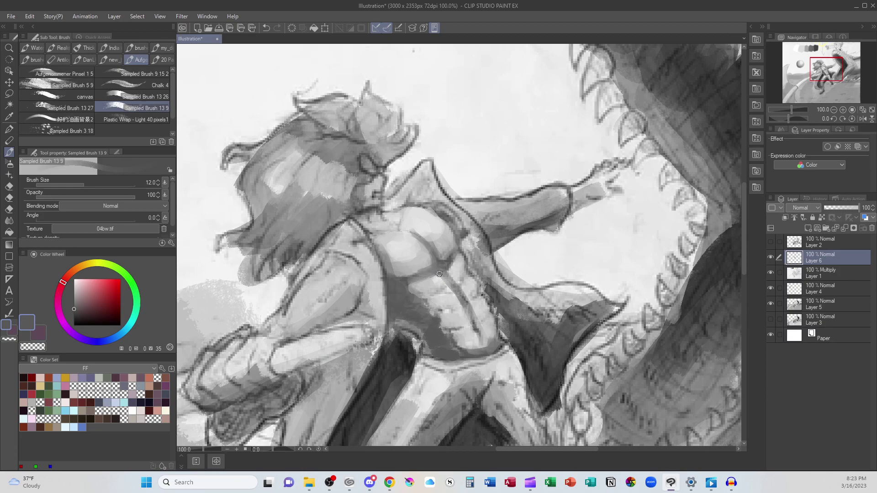
mouse_move(414, 288)
mouse_down()
mouse_move(432, 295)
mouse_move(441, 309)
mouse_move(424, 298)
mouse_move(453, 338)
mouse_up()
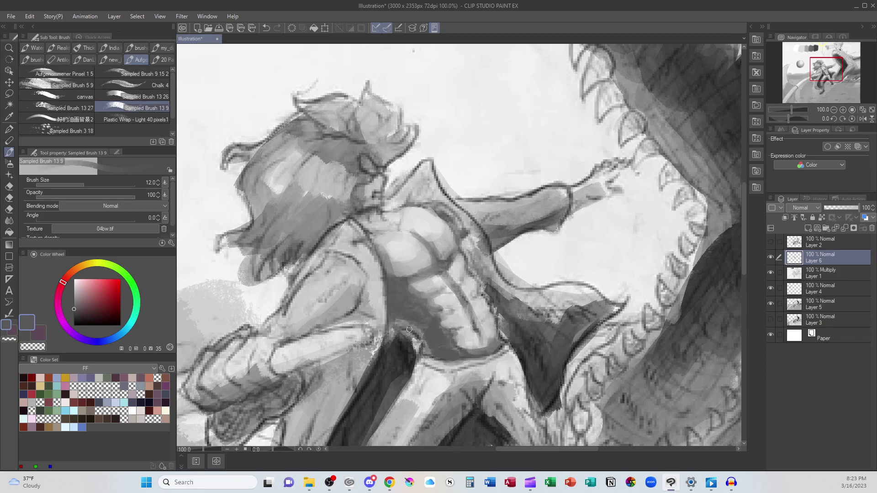
Paint a sampled mid-grey along the side and lower edge of the swordsman's abdomen.
alt+click(433, 265)
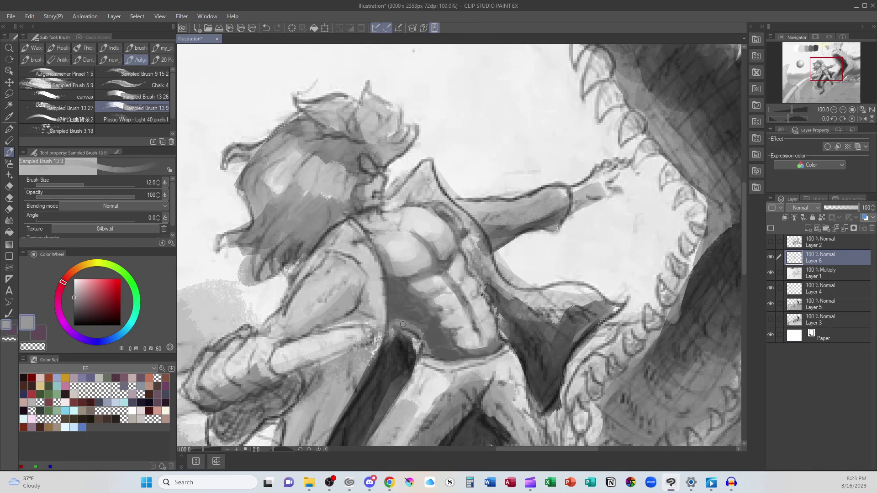
mouse_move(395, 321)
mouse_down()
mouse_move(420, 335)
mouse_move(421, 351)
mouse_move(420, 337)
mouse_move(393, 326)
mouse_move(390, 304)
mouse_up()
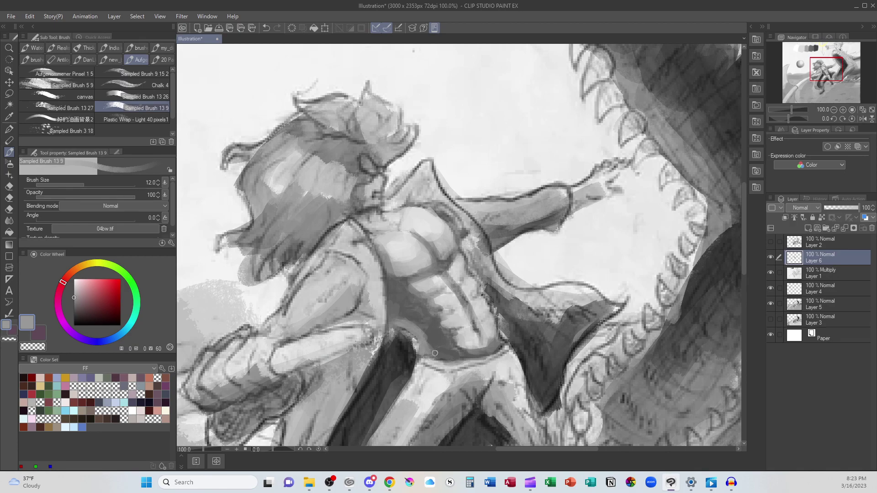
drag(435, 353, 478, 356)
Fill the inner coat lining on both sides of the swordsman's waist with a sampled near-black.
alt+click(417, 323)
mouse_move(413, 321)
mouse_down()
mouse_move(431, 342)
mouse_move(424, 335)
mouse_move(402, 351)
mouse_move(392, 333)
mouse_move(411, 345)
mouse_move(385, 405)
mouse_move(411, 353)
mouse_move(386, 387)
mouse_move(404, 338)
mouse_move(388, 346)
mouse_move(376, 373)
mouse_move(387, 340)
mouse_move(354, 409)
mouse_move(395, 373)
mouse_move(373, 418)
mouse_move(413, 341)
mouse_move(387, 316)
mouse_move(387, 339)
mouse_up()
alt+click(402, 351)
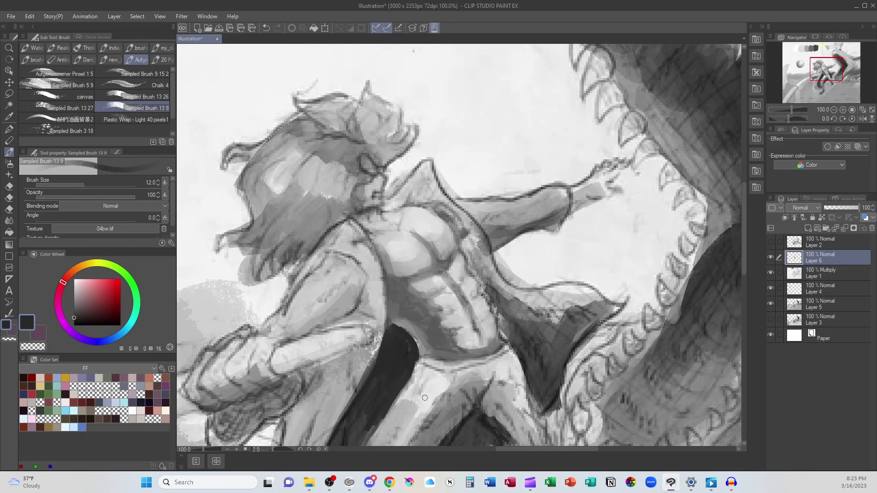
mouse_move(504, 333)
mouse_down()
mouse_move(500, 327)
mouse_move(516, 347)
mouse_move(461, 242)
mouse_move(523, 355)
mouse_move(531, 393)
mouse_move(546, 376)
mouse_up()
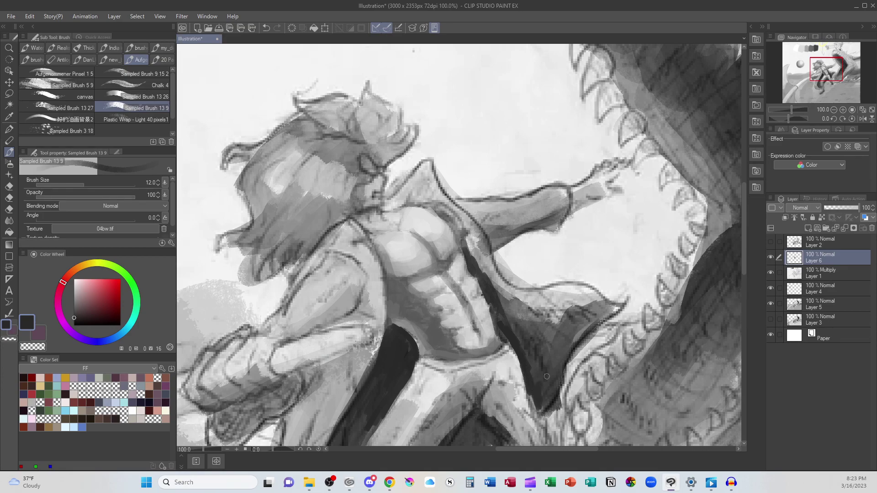
Smooth the dark grey shadow on the abdomen's side and paint light grey over the sketch lines between the abdominal muscles.
alt+click(396, 314)
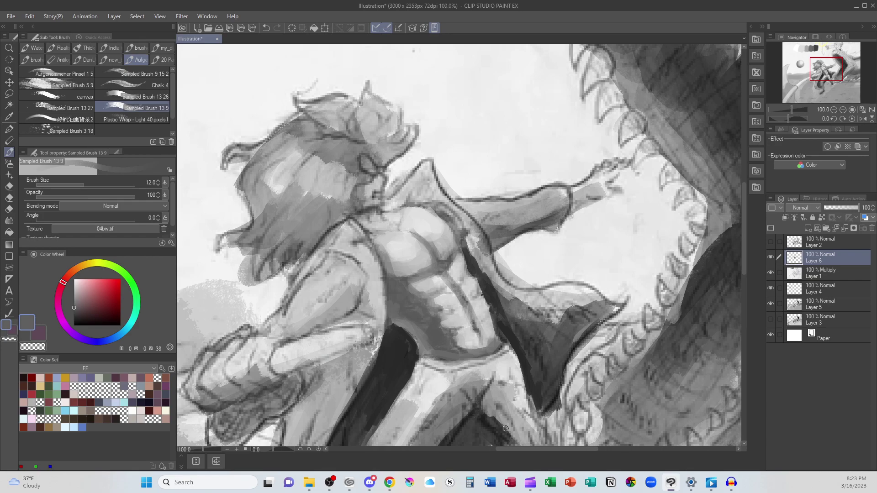
alt+click(396, 302)
drag(401, 324, 418, 346)
alt+click(434, 338)
alt+click(428, 294)
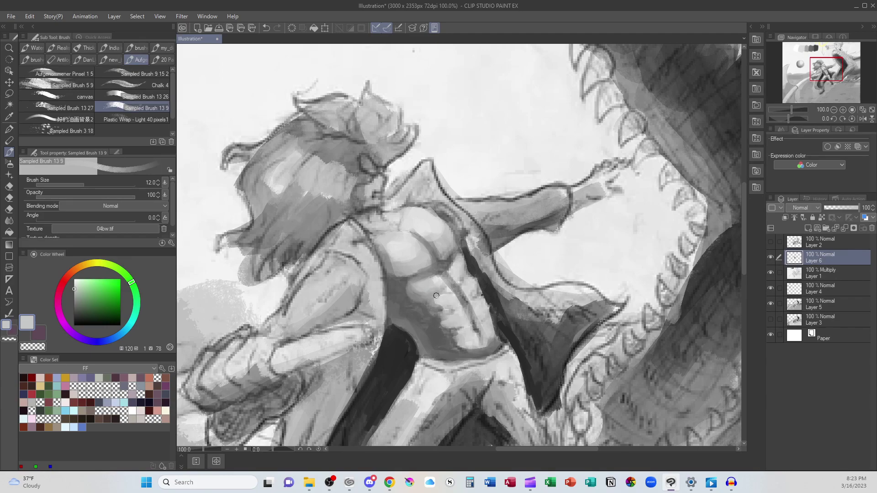
drag(436, 296, 446, 308)
mouse_move(440, 313)
mouse_down()
mouse_move(458, 329)
mouse_move(459, 345)
mouse_move(482, 347)
mouse_move(475, 325)
mouse_move(483, 330)
mouse_up()
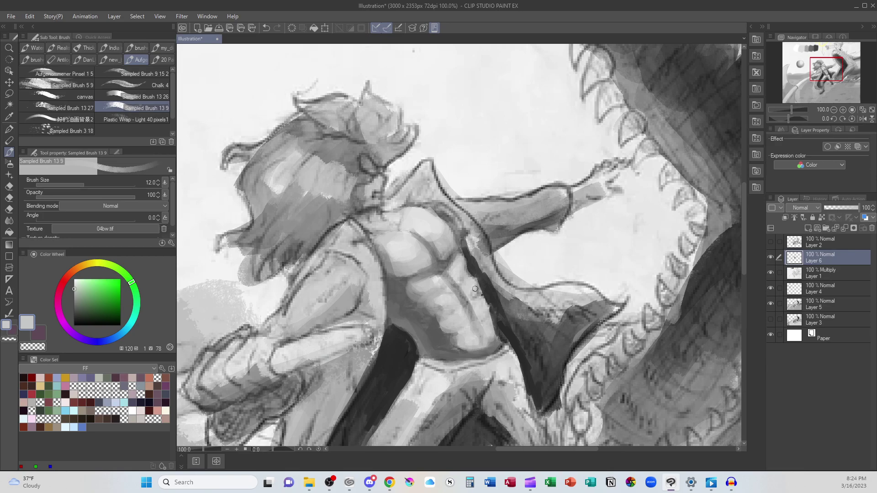
Deepen the shading around the swordsman's abdominal muscles with a sampled dark grey at brush size 25.
alt+click(400, 281)
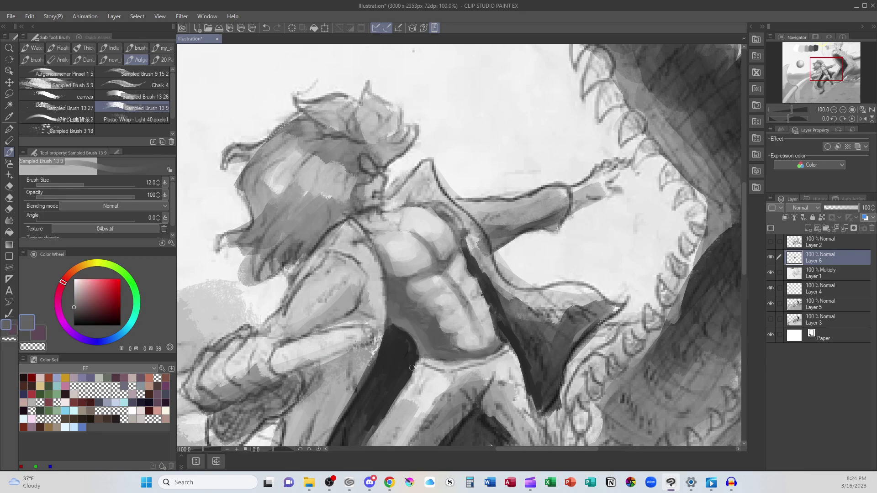
key(bracketright)
key(bracketright)
key(bracketright)
key(bracketright)
mouse_move(438, 292)
mouse_down()
mouse_move(427, 278)
mouse_move(436, 304)
mouse_up()
mouse_move(457, 338)
mouse_down()
mouse_move(473, 337)
mouse_move(455, 348)
mouse_move(481, 318)
mouse_move(484, 297)
mouse_up()
Paint highlights on the swordsman's chest and abdominal muscles with sampled near-white and light grey.
alt+click(402, 250)
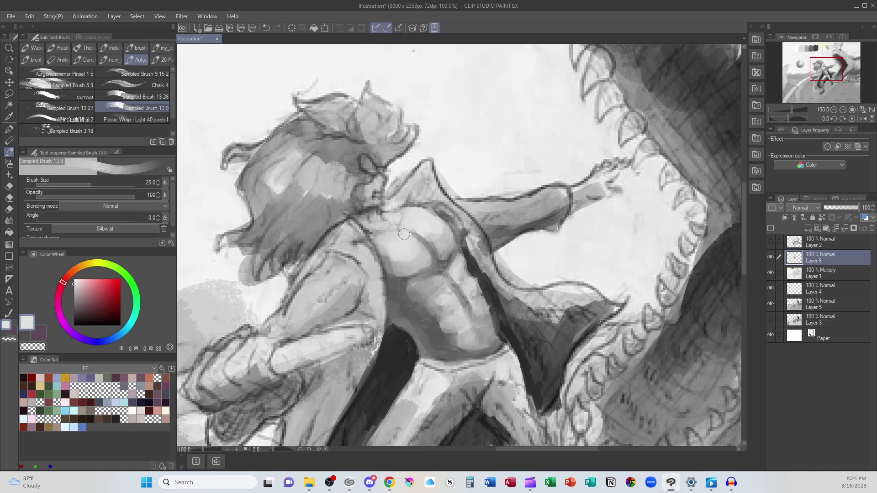
mouse_move(420, 284)
mouse_down()
mouse_move(461, 263)
mouse_move(442, 295)
mouse_move(452, 299)
mouse_move(447, 319)
mouse_move(469, 291)
mouse_move(484, 301)
mouse_move(473, 333)
mouse_move(457, 341)
mouse_move(494, 328)
mouse_move(478, 352)
mouse_move(460, 352)
mouse_move(494, 347)
mouse_move(477, 348)
mouse_move(477, 333)
mouse_move(461, 327)
mouse_move(453, 340)
mouse_move(464, 338)
mouse_move(452, 340)
mouse_move(489, 328)
mouse_move(504, 345)
mouse_move(469, 333)
mouse_move(483, 355)
mouse_up()
alt+click(479, 352)
alt+click(484, 351)
alt+click(456, 339)
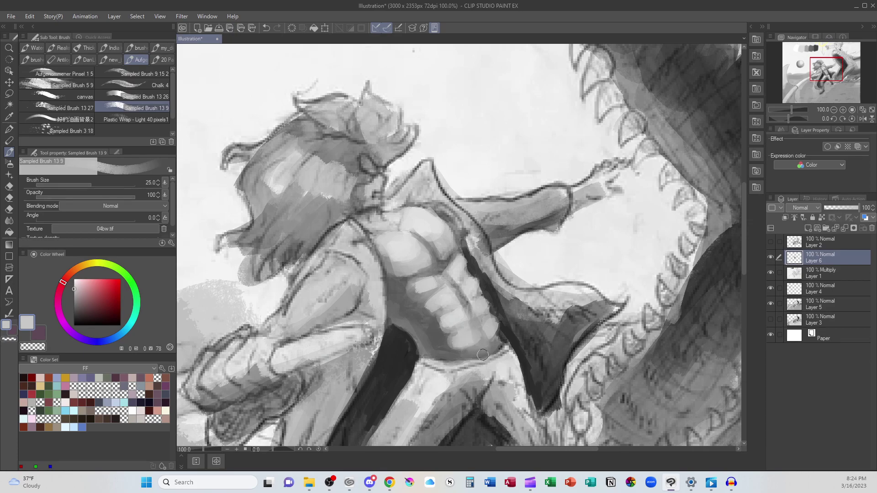
Blend the chest's lower edge and the abdomen's centre line with a sampled light grey at brush size 15.
key(bracketleft)
key(bracketleft)
key(bracketleft)
alt+click(439, 274)
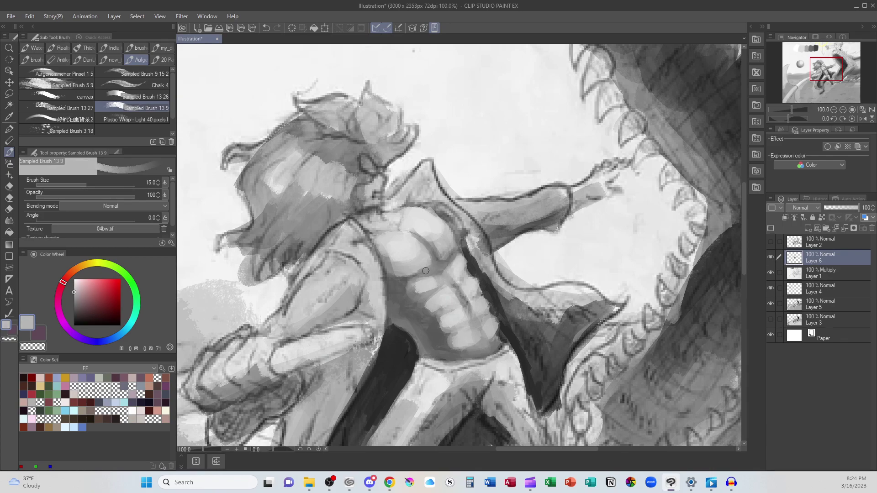
drag(426, 271, 396, 278)
mouse_move(431, 269)
mouse_down()
mouse_move(435, 259)
mouse_move(416, 240)
mouse_move(454, 265)
mouse_up()
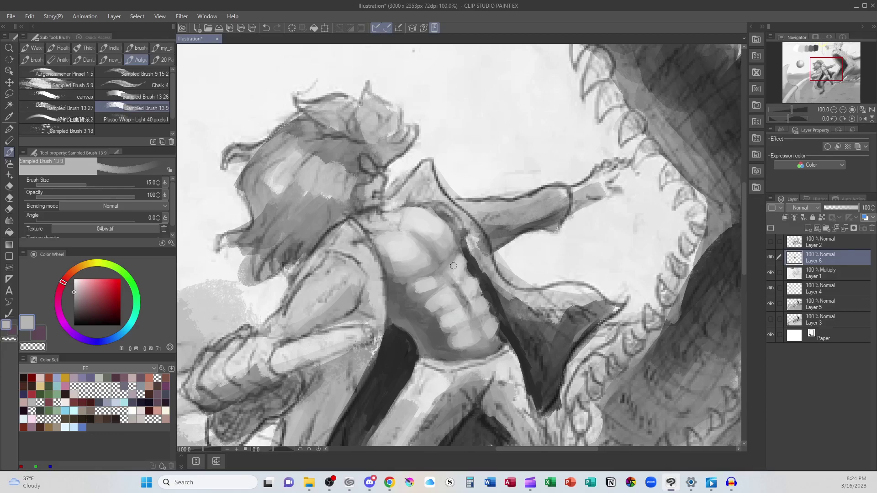
drag(472, 309, 455, 285)
Blend the shadowed side of the abdominal muscles with a sampled mid-grey.
alt+click(423, 294)
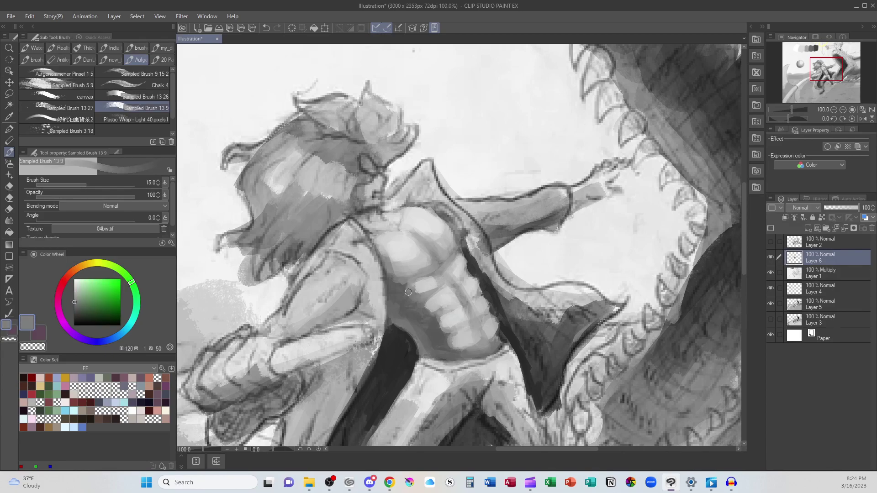
mouse_move(419, 310)
mouse_down()
mouse_move(434, 306)
mouse_move(427, 332)
mouse_up()
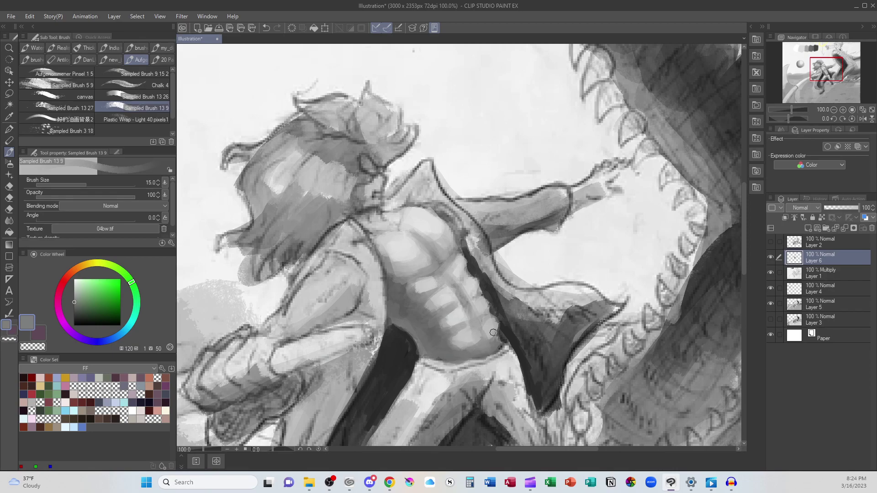
alt+click(475, 276)
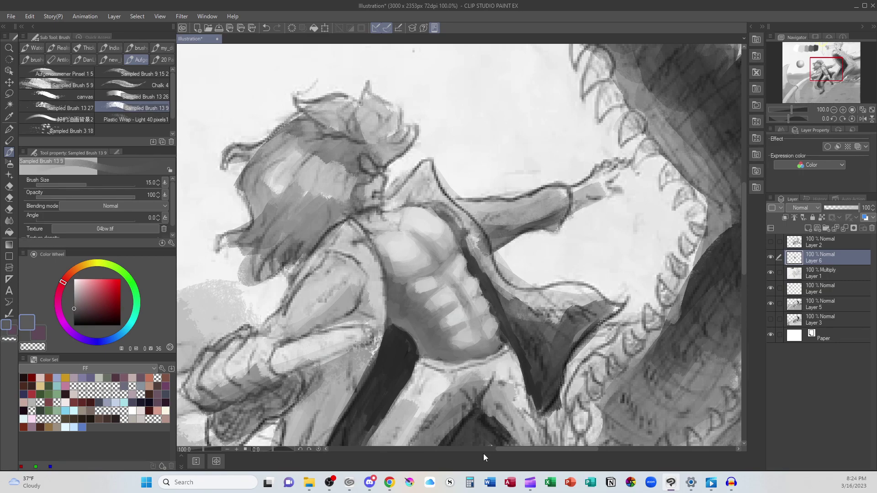
Define the abdomen's lower centre line and the crease across the lower belly with a sampled dark tone at brush size 8.
key(ctrl+0)
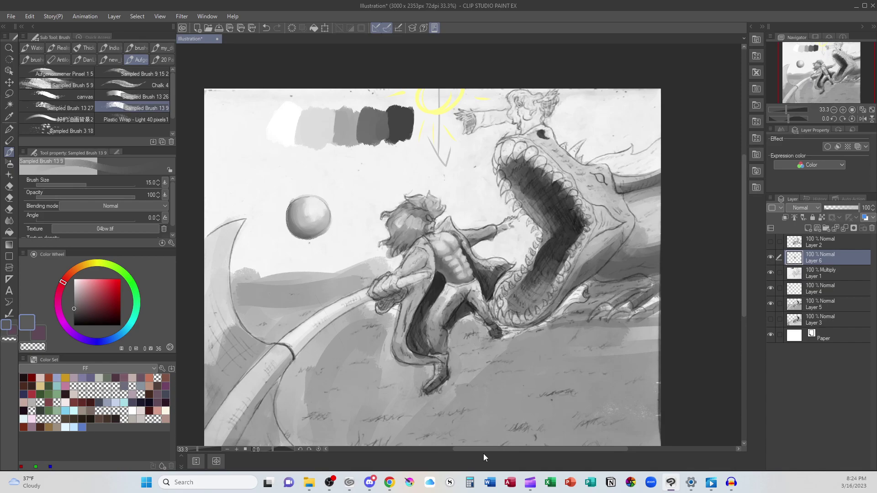
key(ctrl+plus)
key(ctrl+plus)
key(ctrl+plus)
key(ctrl+plus)
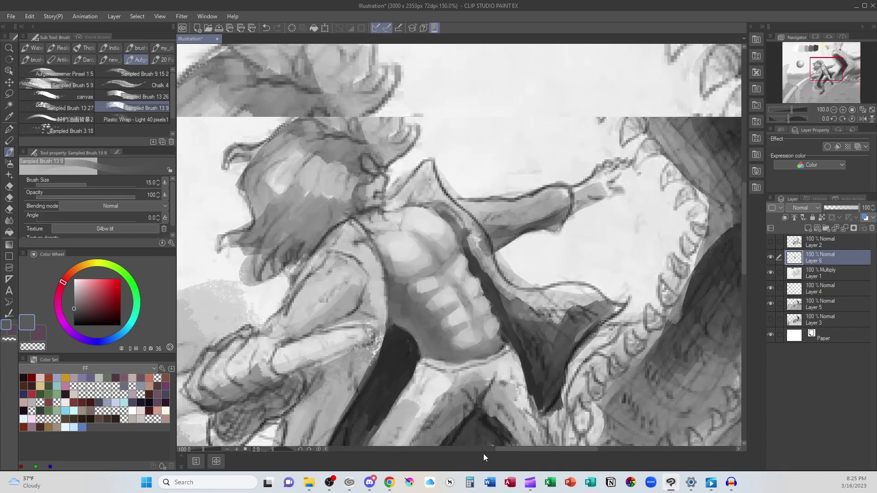
scroll(742, 260, down, 4)
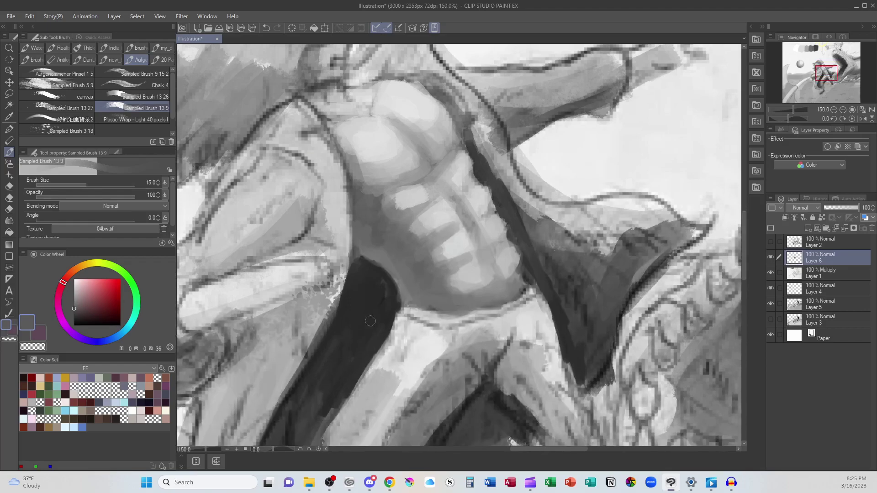
alt+click(358, 318)
key(bracketleft)
key(bracketleft)
key(bracketleft)
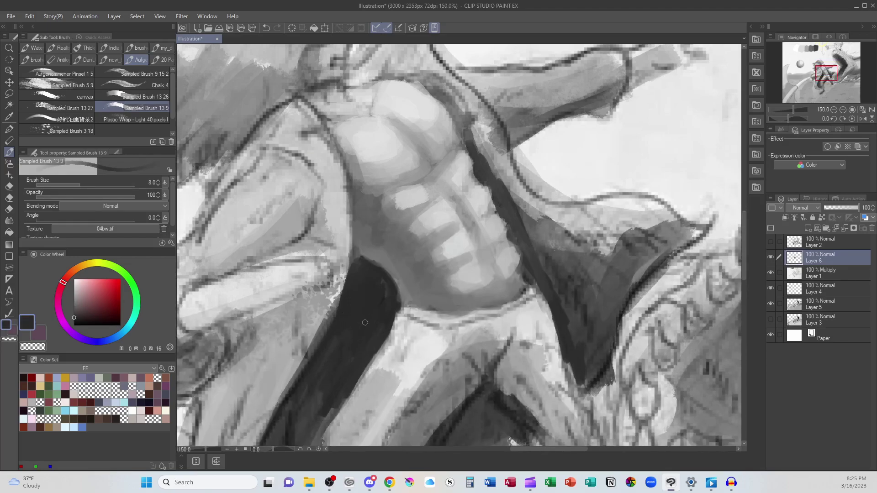
mouse_move(483, 250)
mouse_down()
mouse_move(494, 274)
mouse_move(528, 288)
mouse_up()
mouse_move(431, 280)
mouse_down()
mouse_move(435, 299)
mouse_move(456, 289)
mouse_move(421, 279)
mouse_move(407, 286)
mouse_move(429, 277)
mouse_move(482, 304)
mouse_move(471, 271)
mouse_move(416, 278)
mouse_move(470, 303)
mouse_move(451, 293)
mouse_move(482, 305)
mouse_move(511, 293)
mouse_up()
Lighten the lower belly and the muscles beside the abdomen's centre line with a sampled light grey.
alt+click(471, 272)
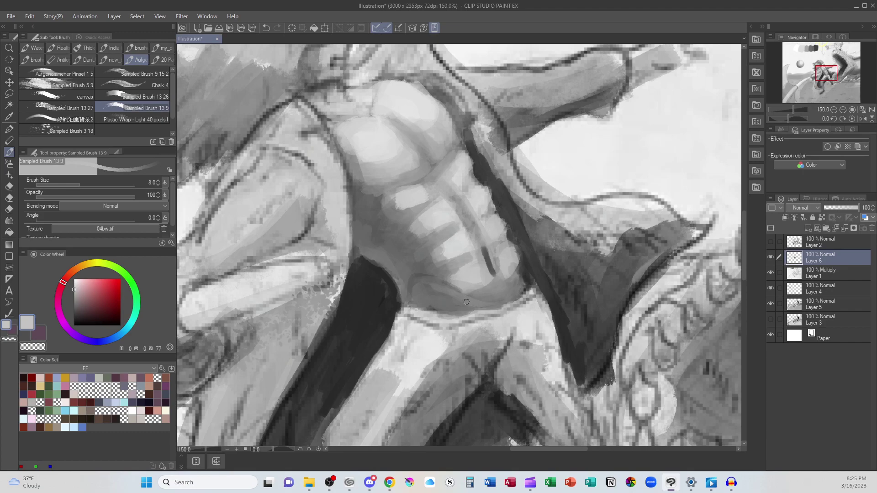
mouse_move(433, 285)
mouse_down()
mouse_move(473, 305)
mouse_move(450, 289)
mouse_move(493, 299)
mouse_move(524, 272)
mouse_move(498, 299)
mouse_move(517, 268)
mouse_up()
mouse_move(489, 293)
mouse_down()
mouse_move(508, 275)
mouse_move(516, 279)
mouse_move(506, 285)
mouse_up()
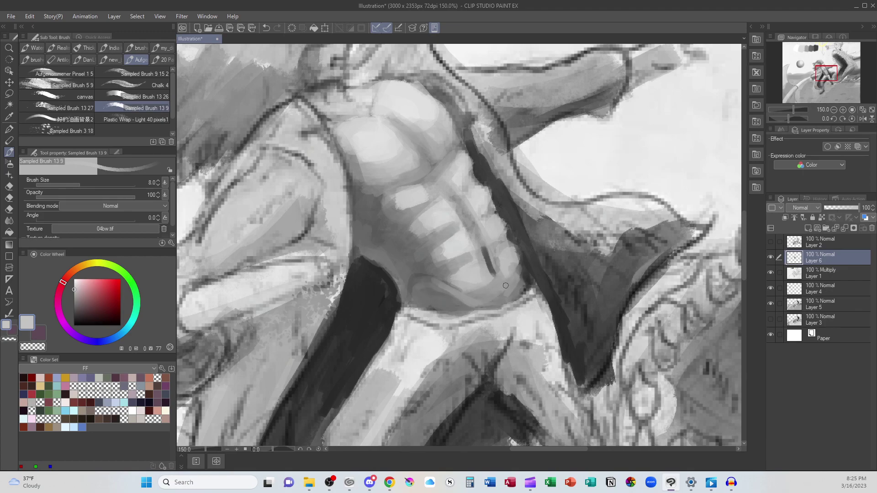
drag(482, 243, 505, 271)
Paint near-white scale highlights on the dragon's cheek below the eye at brush size 30.
scroll(529, 284, down, 5)
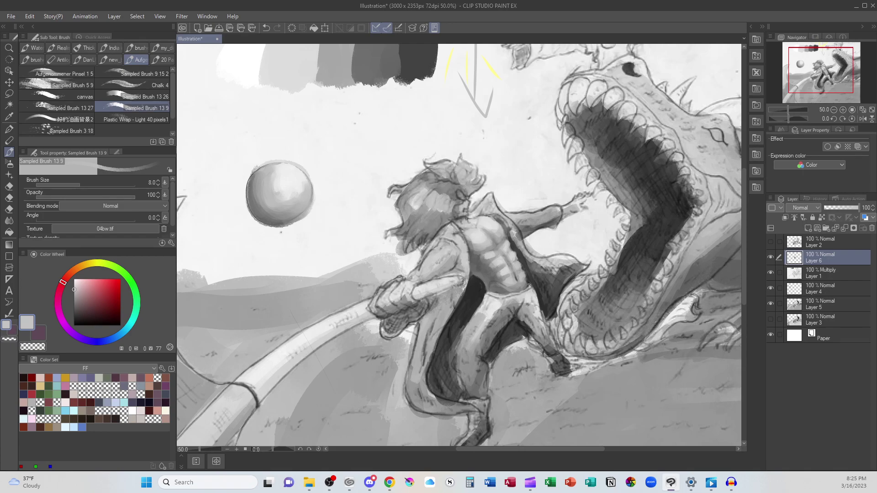
drag(654, 290, 610, 320)
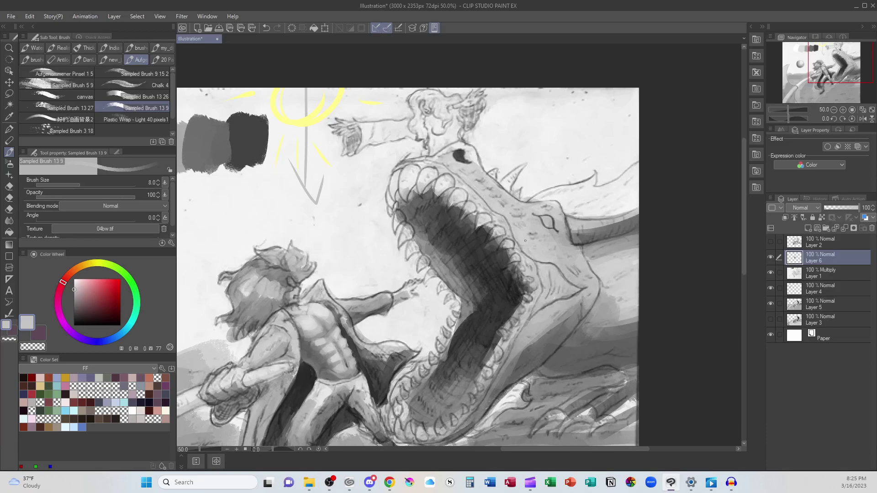
alt+click(524, 229)
key(bracketright)
key(bracketright)
key(bracketright)
key(bracketright)
key(bracketright)
key(bracketright)
key(bracketright)
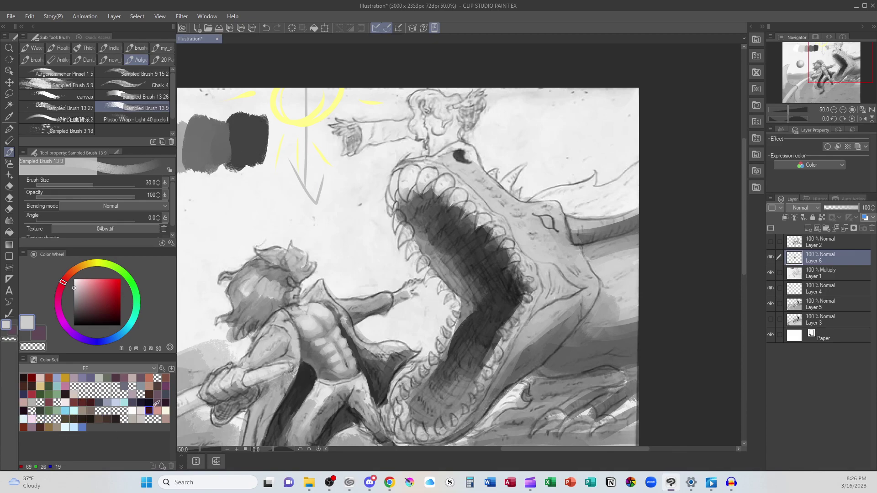
drag(75, 286, 79, 276)
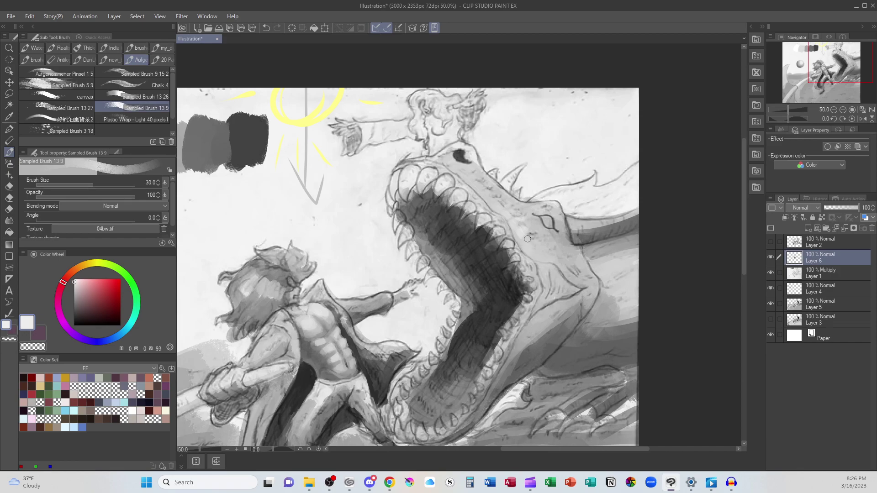
mouse_move(528, 238)
mouse_down()
mouse_move(537, 241)
mouse_move(539, 223)
mouse_up()
drag(530, 254, 556, 237)
Shade between the scales on the dragon's cheek with a sampled dark grey at brush size 10.
alt+click(571, 363)
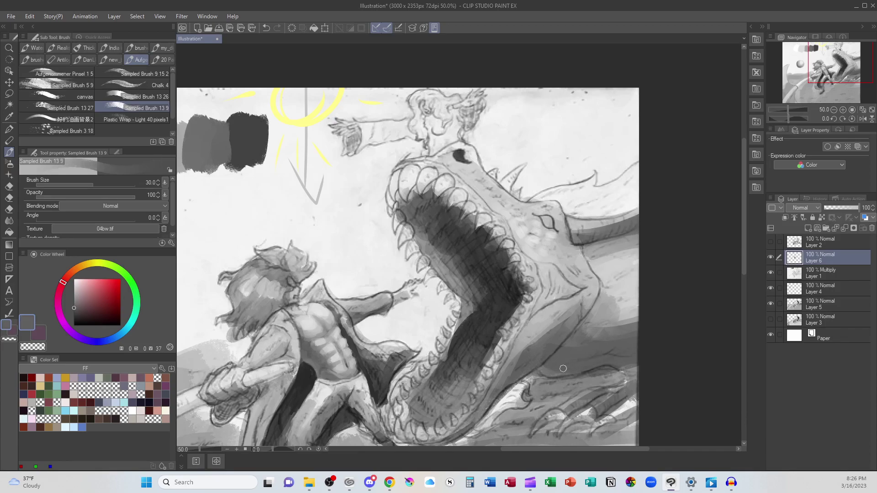
key(bracketleft)
key(bracketleft)
key(bracketleft)
key(bracketleft)
key(bracketleft)
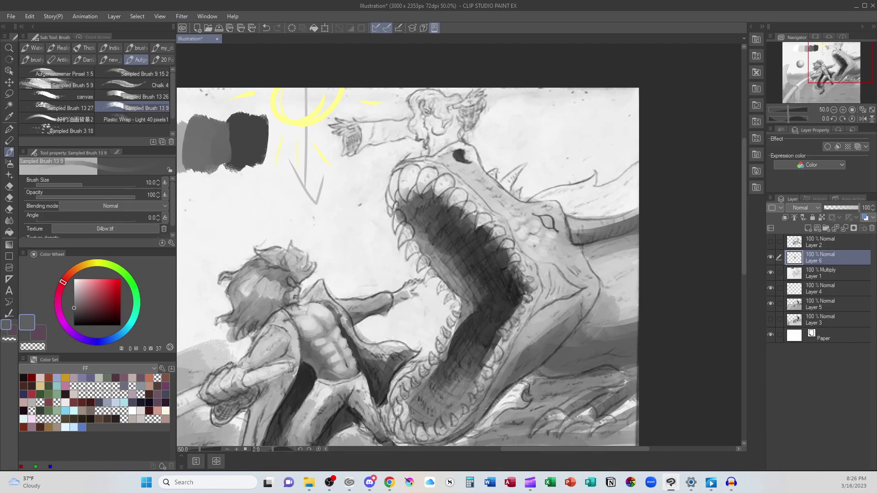
drag(541, 256, 553, 249)
alt+click(497, 302)
mouse_move(474, 314)
mouse_down()
mouse_move(434, 316)
mouse_move(385, 347)
mouse_up()
key(ctrl+z)
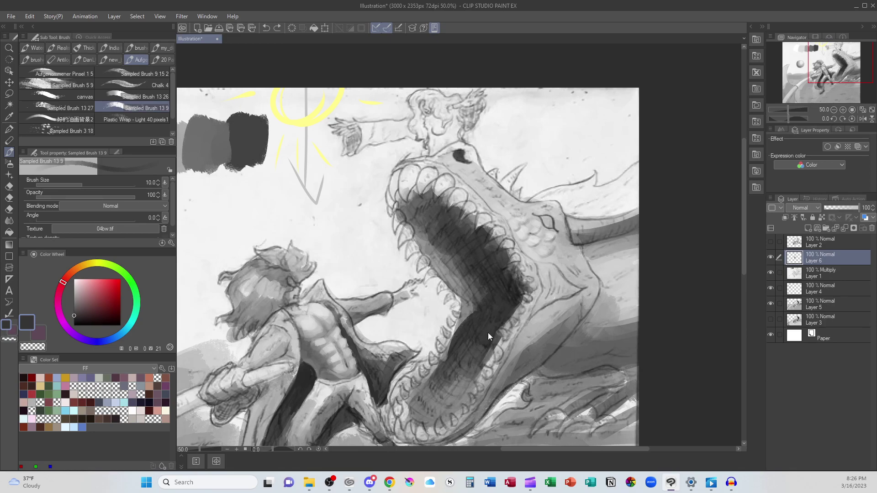
Paint a curved forked tongue reaching out of the dragon's mouth with sampled dark and mid greys at brush size 20.
alt+click(509, 298)
key(bracketright)
key(bracketright)
key(bracketright)
key(bracketright)
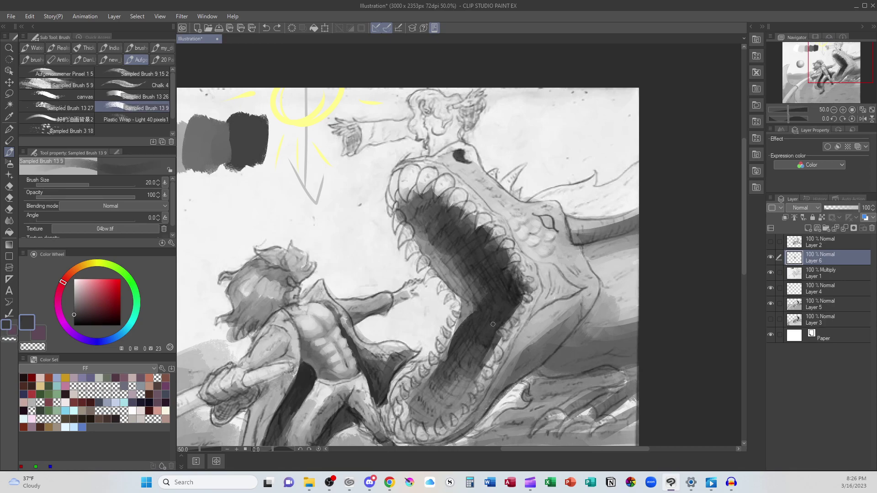
drag(467, 324, 395, 348)
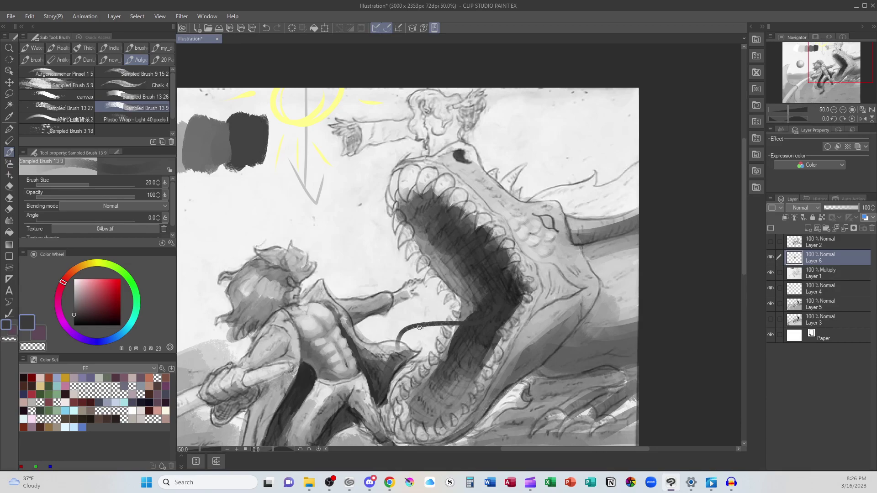
mouse_move(427, 324)
mouse_down()
mouse_move(406, 348)
mouse_move(461, 323)
mouse_move(414, 325)
mouse_move(396, 345)
mouse_move(427, 324)
mouse_move(499, 312)
mouse_move(393, 332)
mouse_up()
alt+click(564, 300)
mouse_move(483, 318)
mouse_down()
mouse_move(397, 333)
mouse_move(480, 318)
mouse_move(404, 347)
mouse_move(415, 330)
mouse_move(456, 324)
mouse_up()
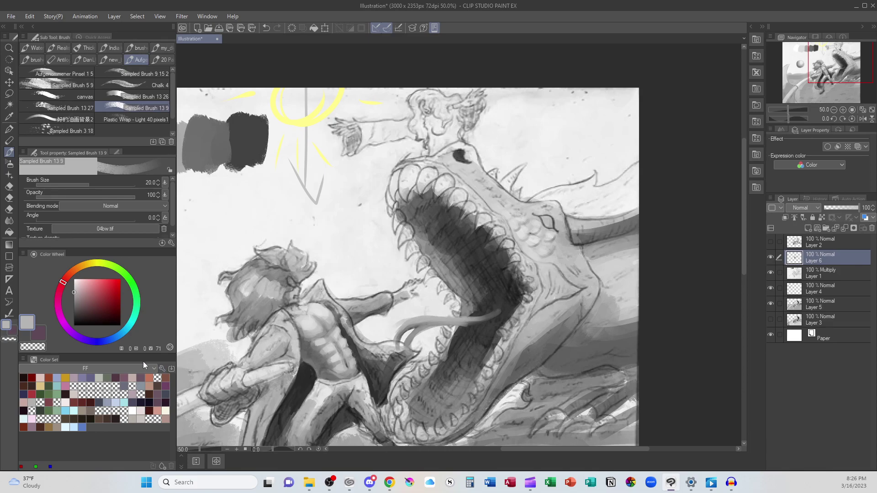
Paint a thin white saliva strand hanging below the dragon's tongue at brush size 12.
click(74, 279)
scroll(437, 399, up, 3)
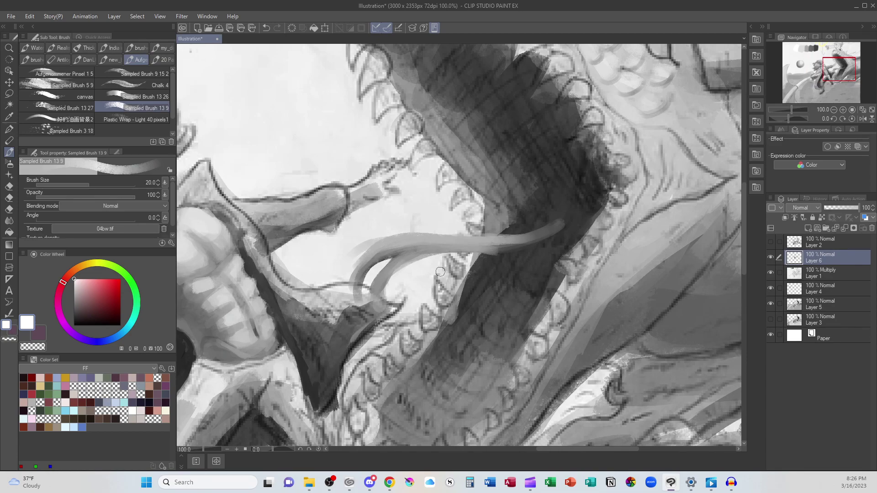
key(bracketleft)
key(bracketleft)
key(bracketleft)
mouse_move(403, 265)
mouse_down()
mouse_move(399, 301)
mouse_move(398, 272)
mouse_move(413, 263)
mouse_up()
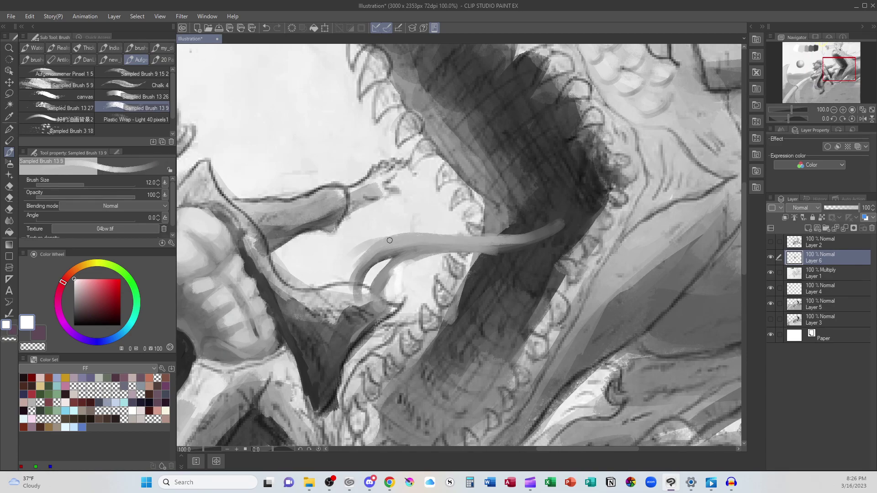
drag(400, 295, 403, 333)
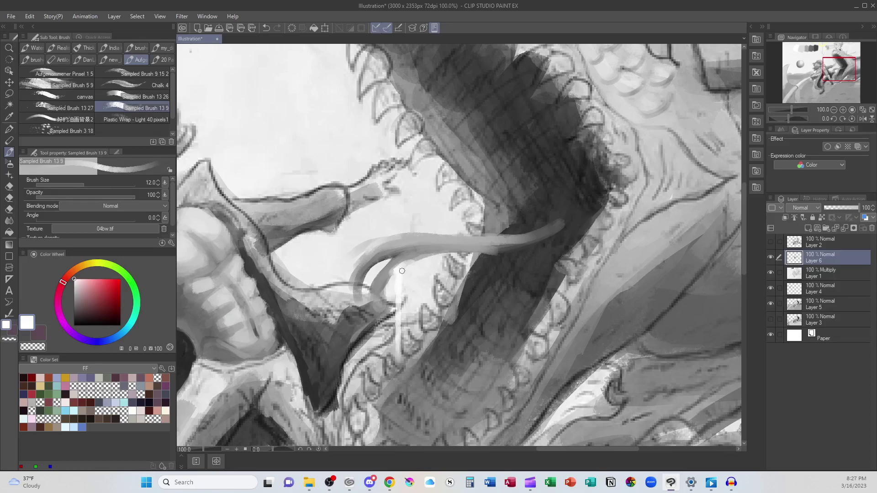
Paint a sampled mid grey along the edge of the weapon's lower handle at brush size 50.
scroll(411, 383, down, 4)
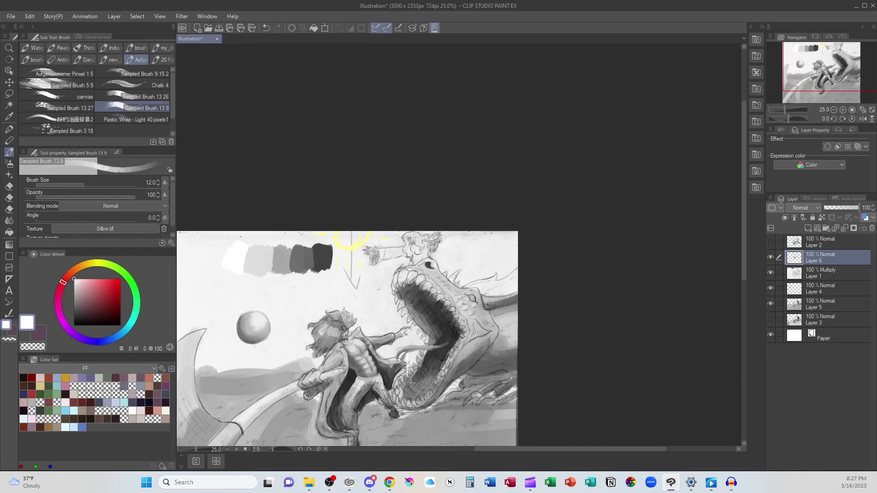
drag(741, 242, 742, 276)
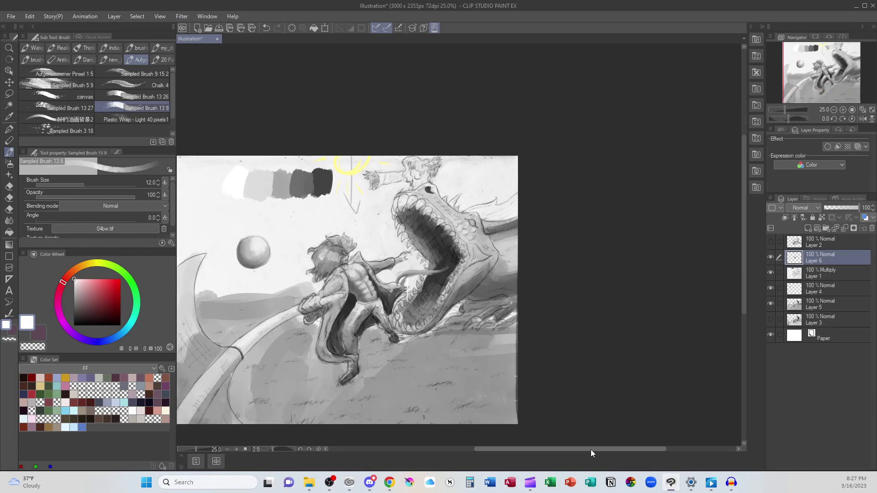
drag(591, 449, 535, 454)
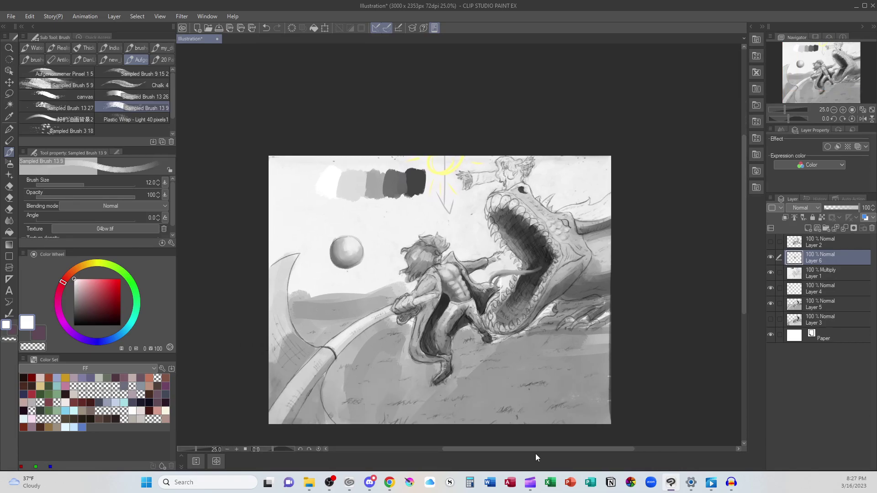
alt+click(300, 362)
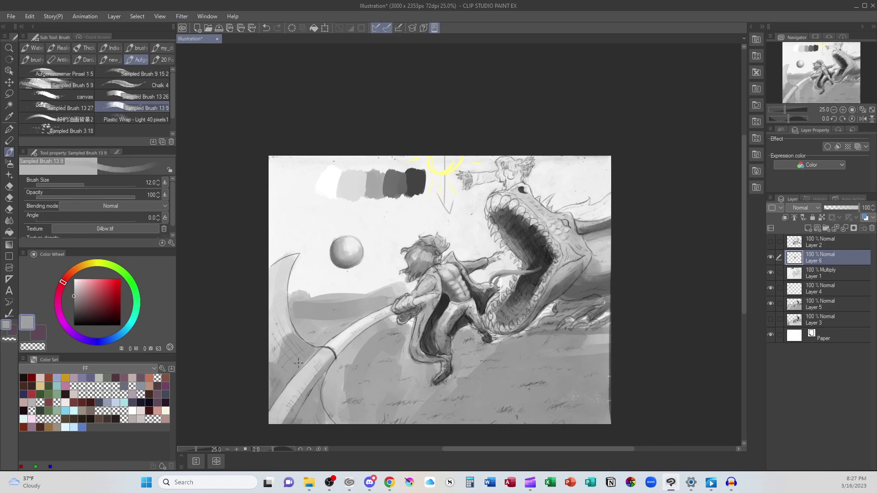
key(])
key(])
key(])
key(])
key(])
key(])
key(])
mouse_move(304, 353)
mouse_down()
mouse_move(266, 409)
mouse_move(285, 345)
mouse_move(269, 403)
mouse_move(371, 263)
mouse_move(342, 297)
mouse_move(316, 362)
mouse_move(317, 350)
mouse_move(268, 405)
mouse_move(306, 355)
mouse_move(280, 391)
mouse_move(284, 376)
mouse_move(267, 391)
mouse_move(281, 377)
mouse_move(318, 379)
mouse_move(303, 408)
mouse_move(319, 395)
mouse_move(324, 358)
mouse_move(318, 352)
mouse_move(279, 399)
mouse_move(306, 377)
mouse_move(275, 434)
mouse_up()
Highlight the length of the weapon's lower handle with white sampled from the value swatches at brush size 50.
alt+click(317, 363)
alt+click(363, 185)
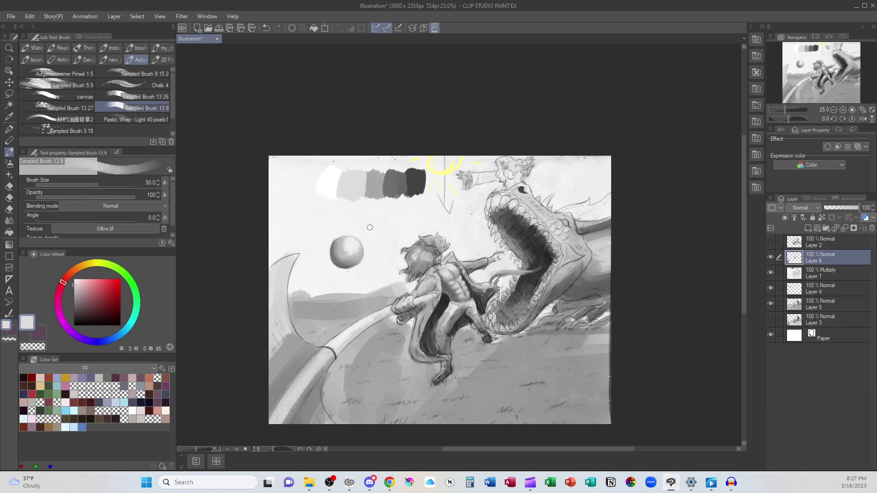
alt+click(332, 178)
drag(322, 351, 270, 423)
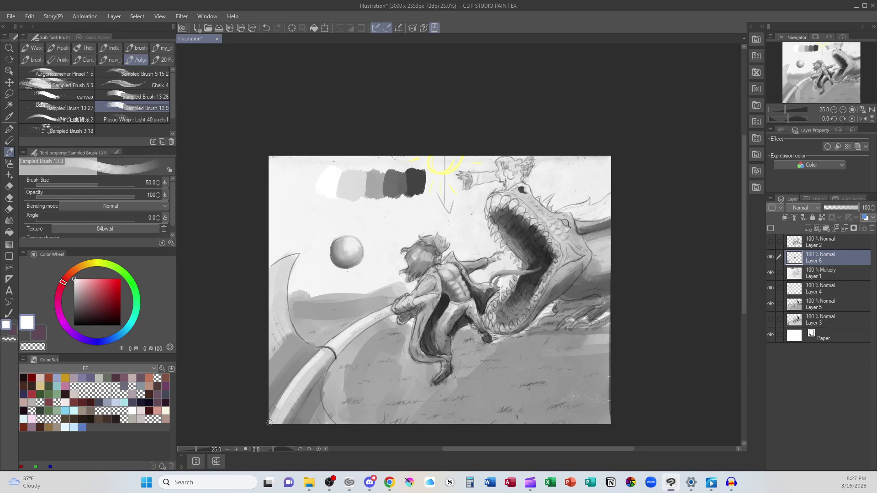
mouse_move(321, 351)
mouse_down()
mouse_move(262, 442)
mouse_move(261, 464)
mouse_up()
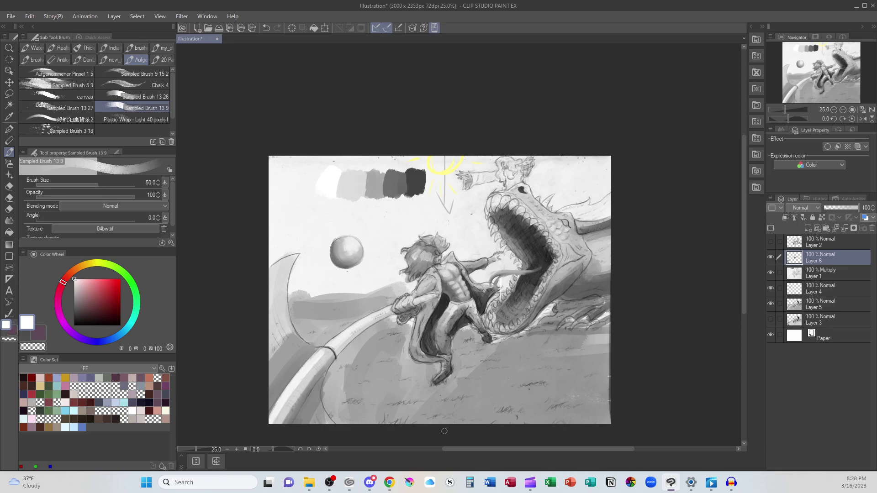
Shade the torso's edge along the open coat, from chest to waist, with a sampled near-black at brush size 25.
scroll(445, 431, up, 3)
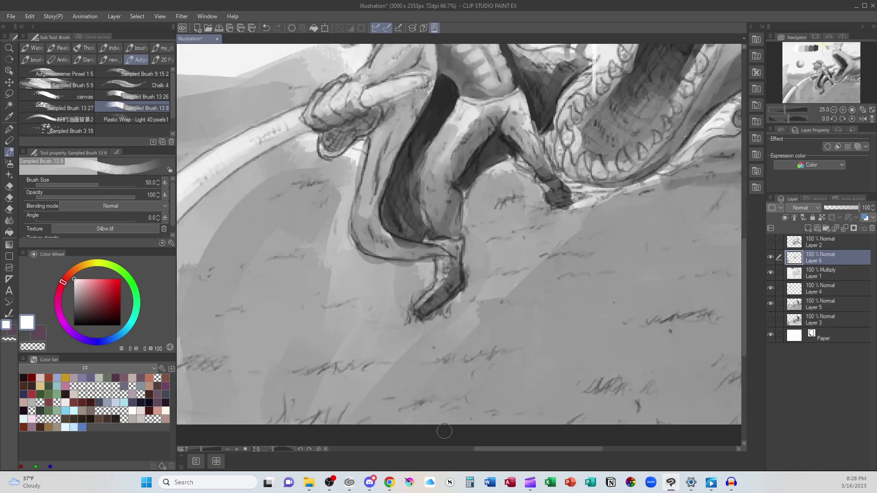
drag(445, 160, 436, 384)
scroll(435, 384, up, 4)
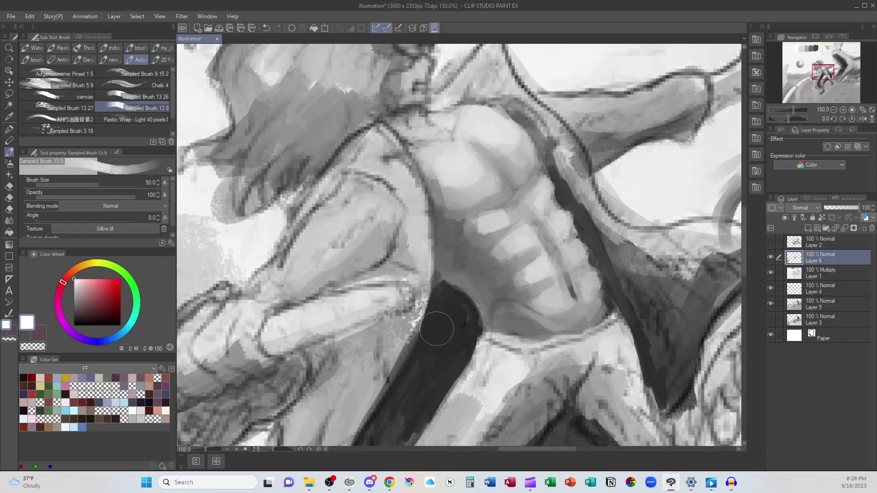
alt+click(436, 336)
key([)
key([)
key([)
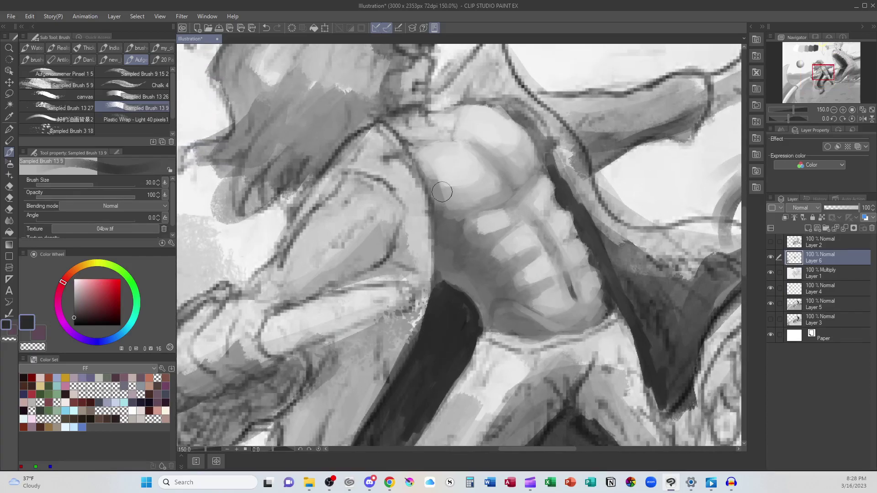
mouse_move(421, 166)
mouse_down()
mouse_move(439, 217)
mouse_move(434, 281)
mouse_up()
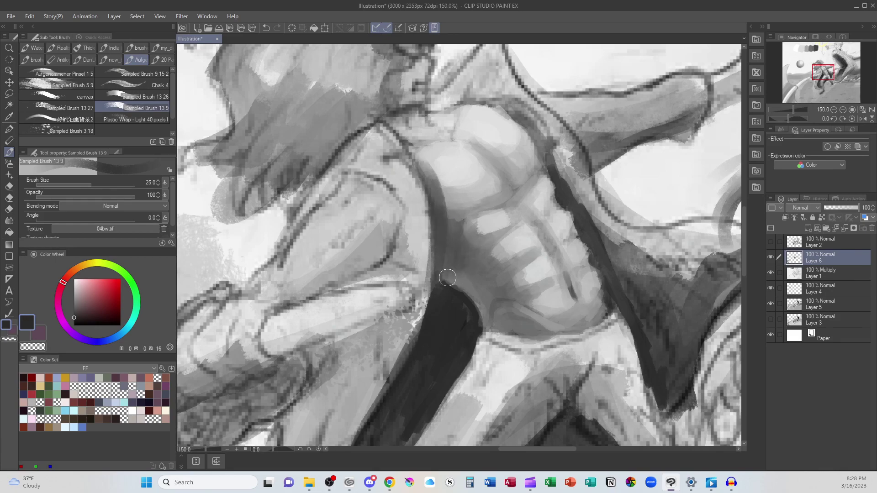
Restore the chest's outer edge with a sampled light grey and deepen the side of the waist with a sampled dark grey.
alt+click(455, 188)
mouse_move(421, 152)
mouse_down()
mouse_move(445, 187)
mouse_move(437, 194)
mouse_up()
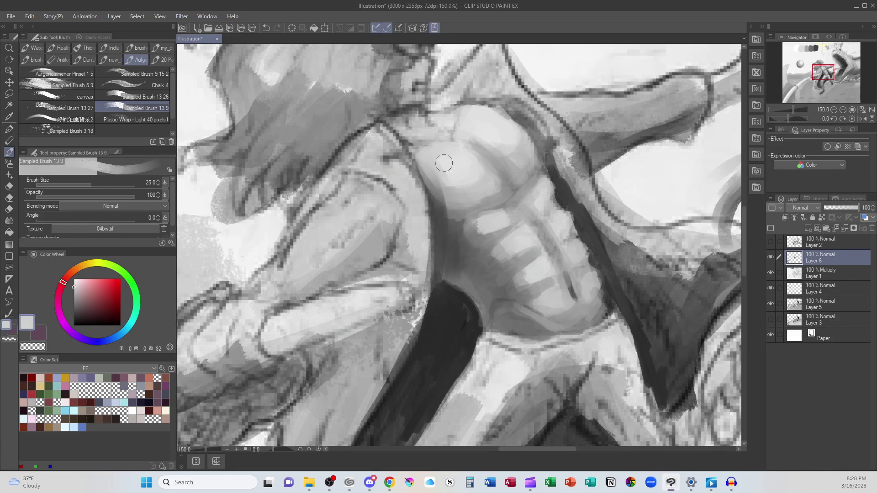
alt+click(443, 218)
drag(458, 271, 473, 277)
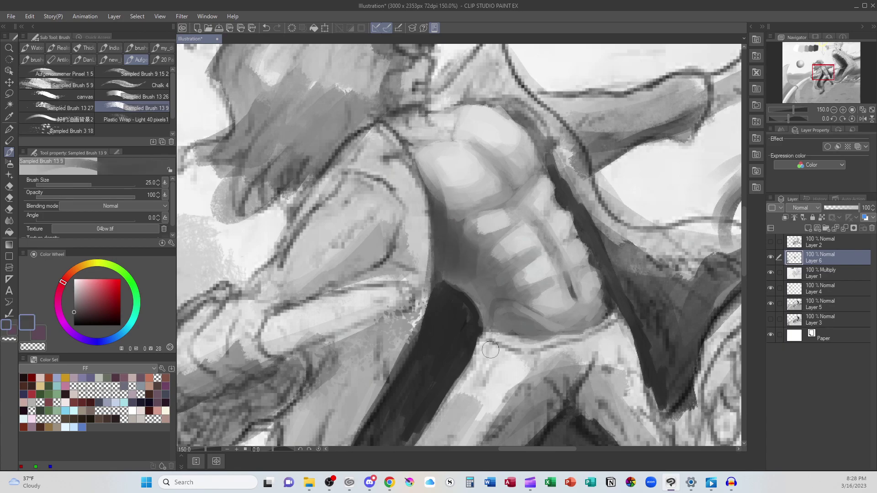
scroll(490, 350, down, 4)
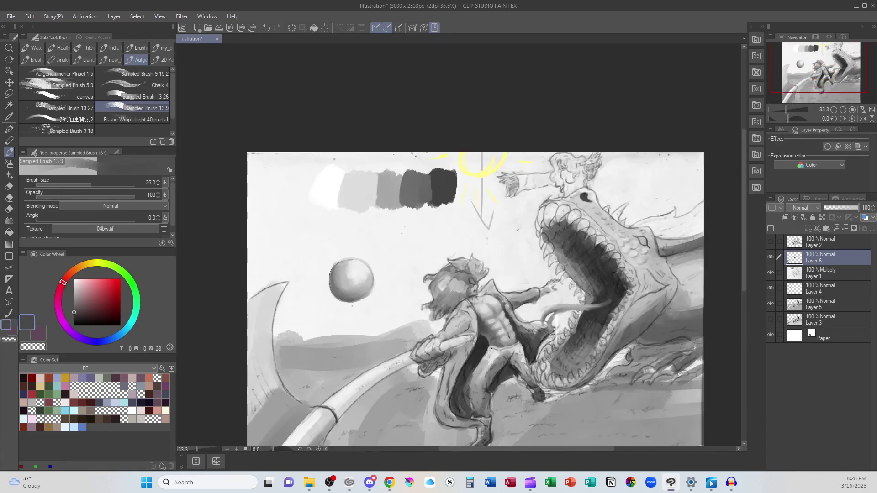